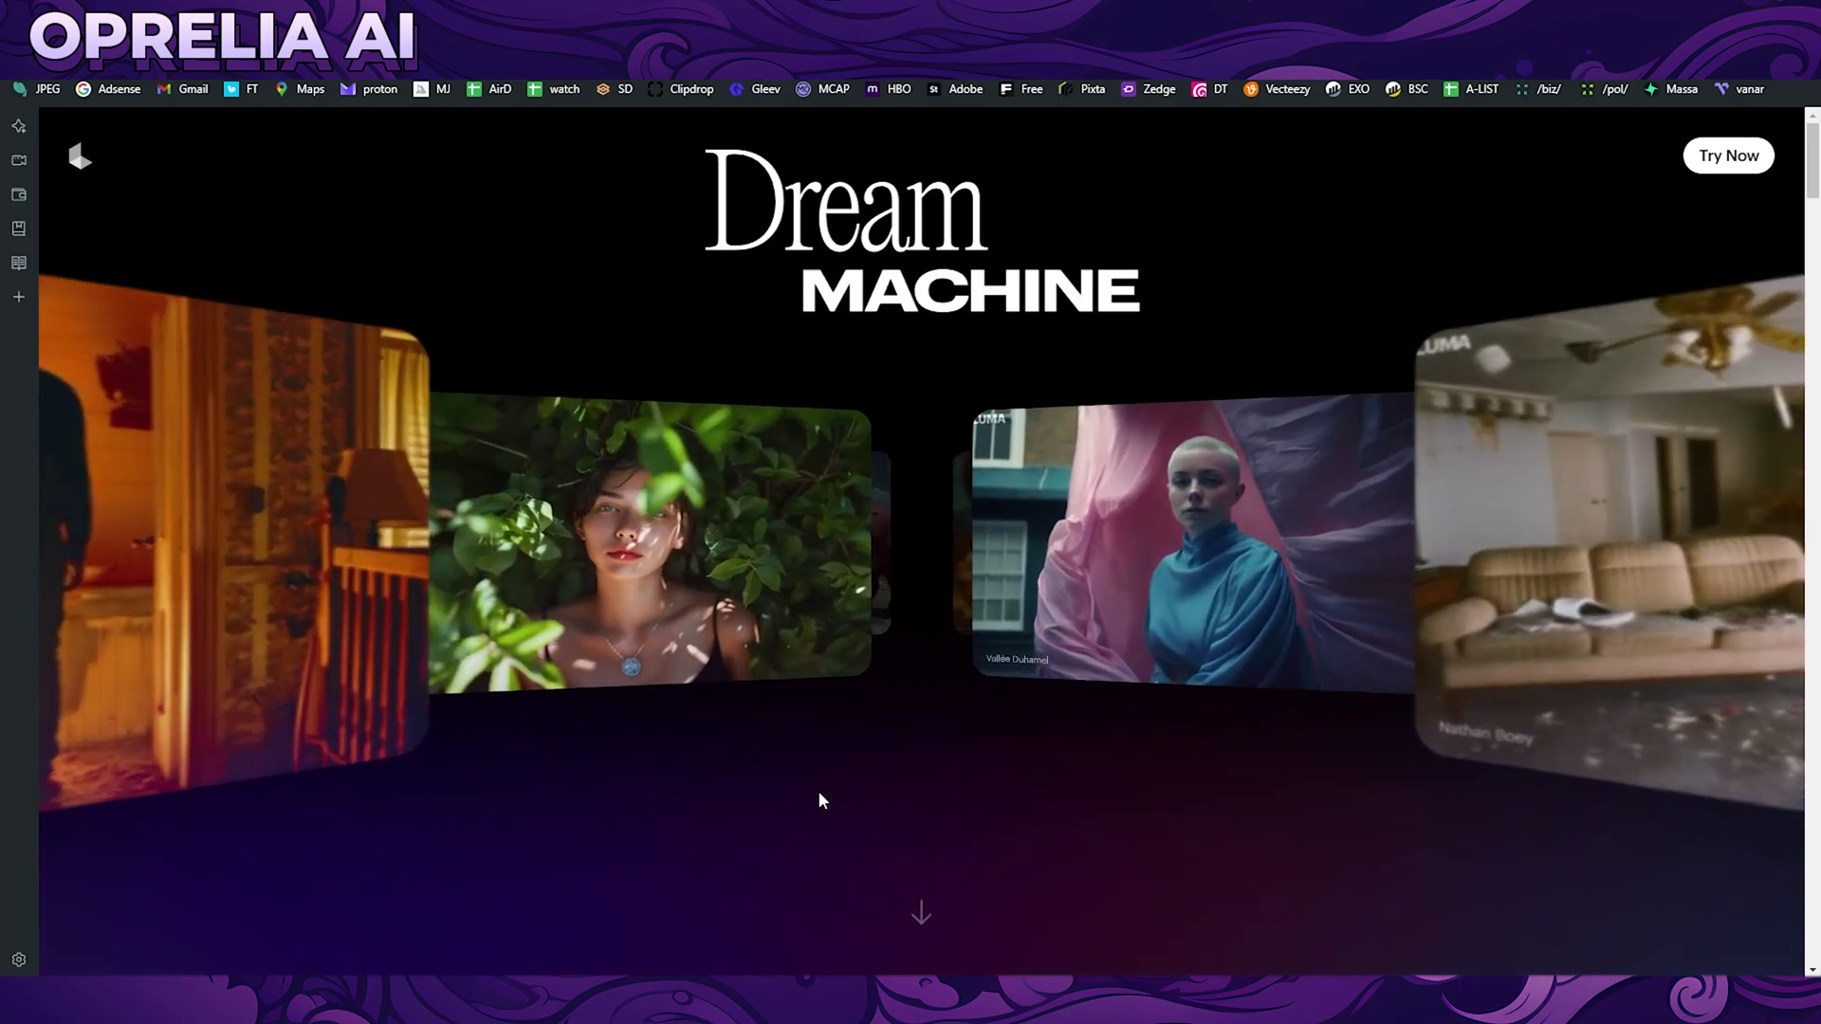
- Scroll past the feature overview and briefly highlight the realistic video generation tagline
scroll(822, 800, "down", 5)
scroll(817, 786, "down", 3)
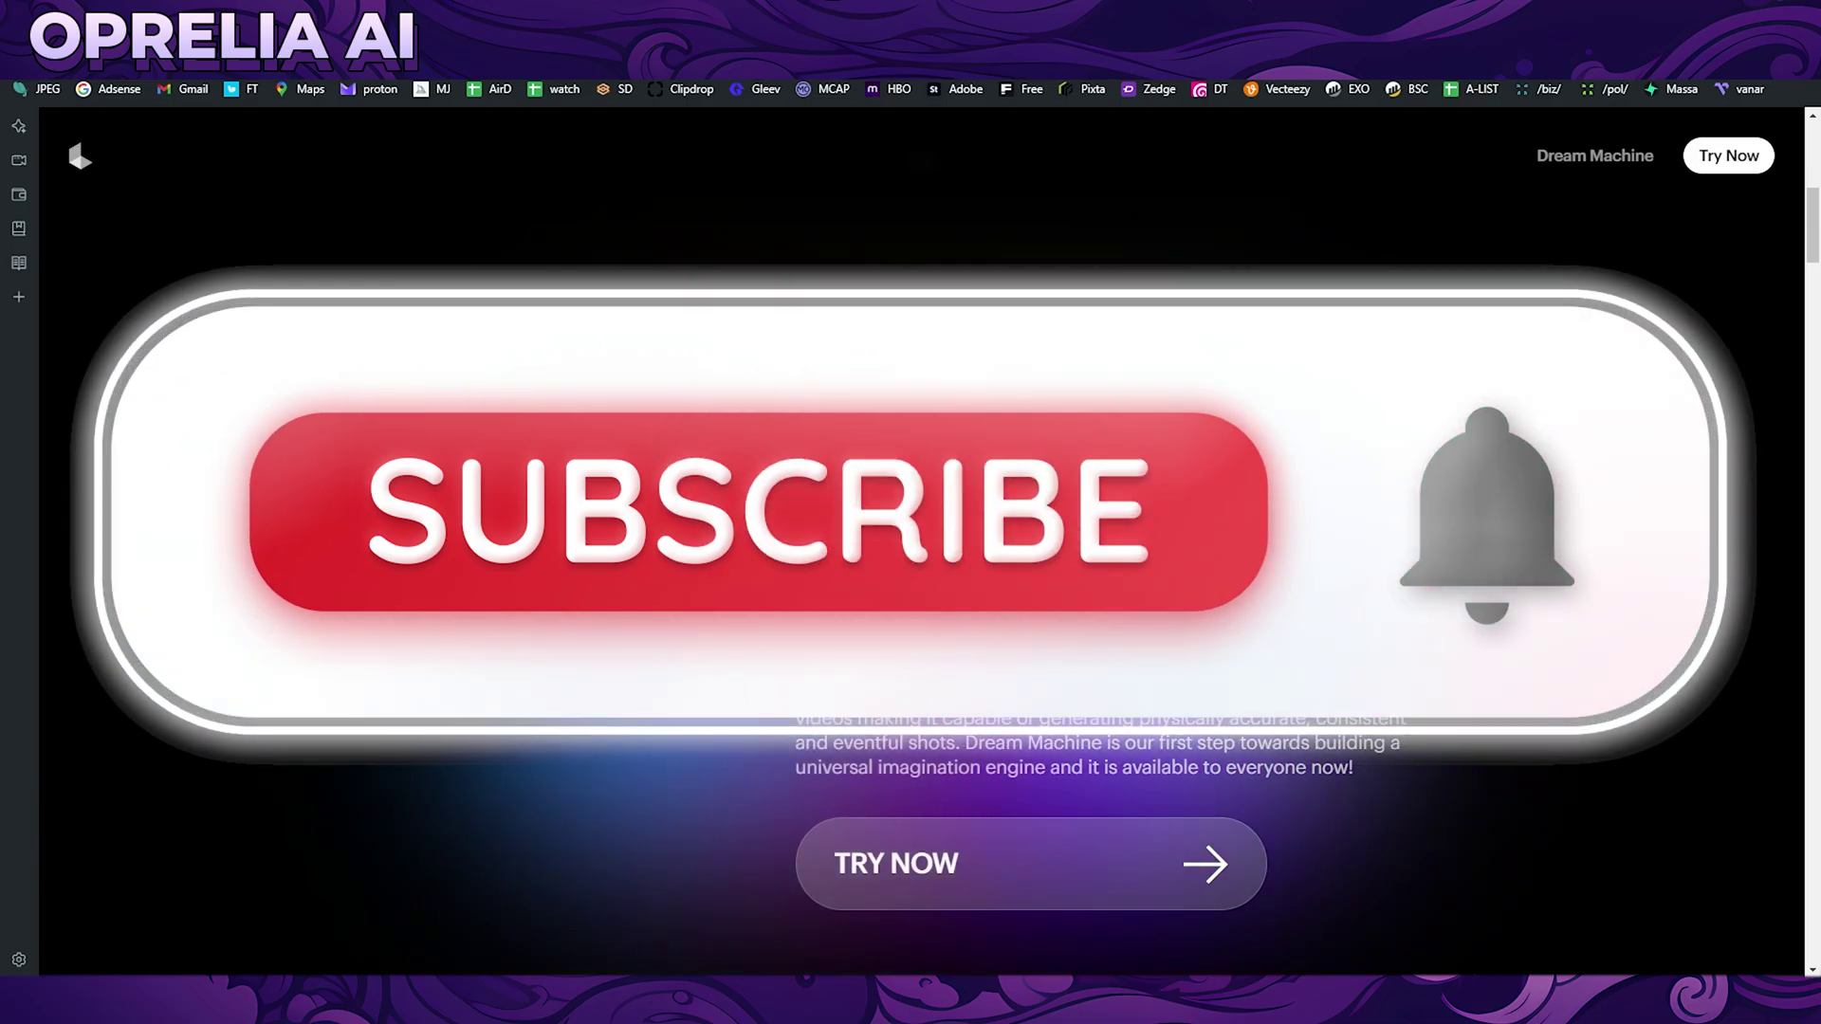
scroll(1032, 816, "down", 1)
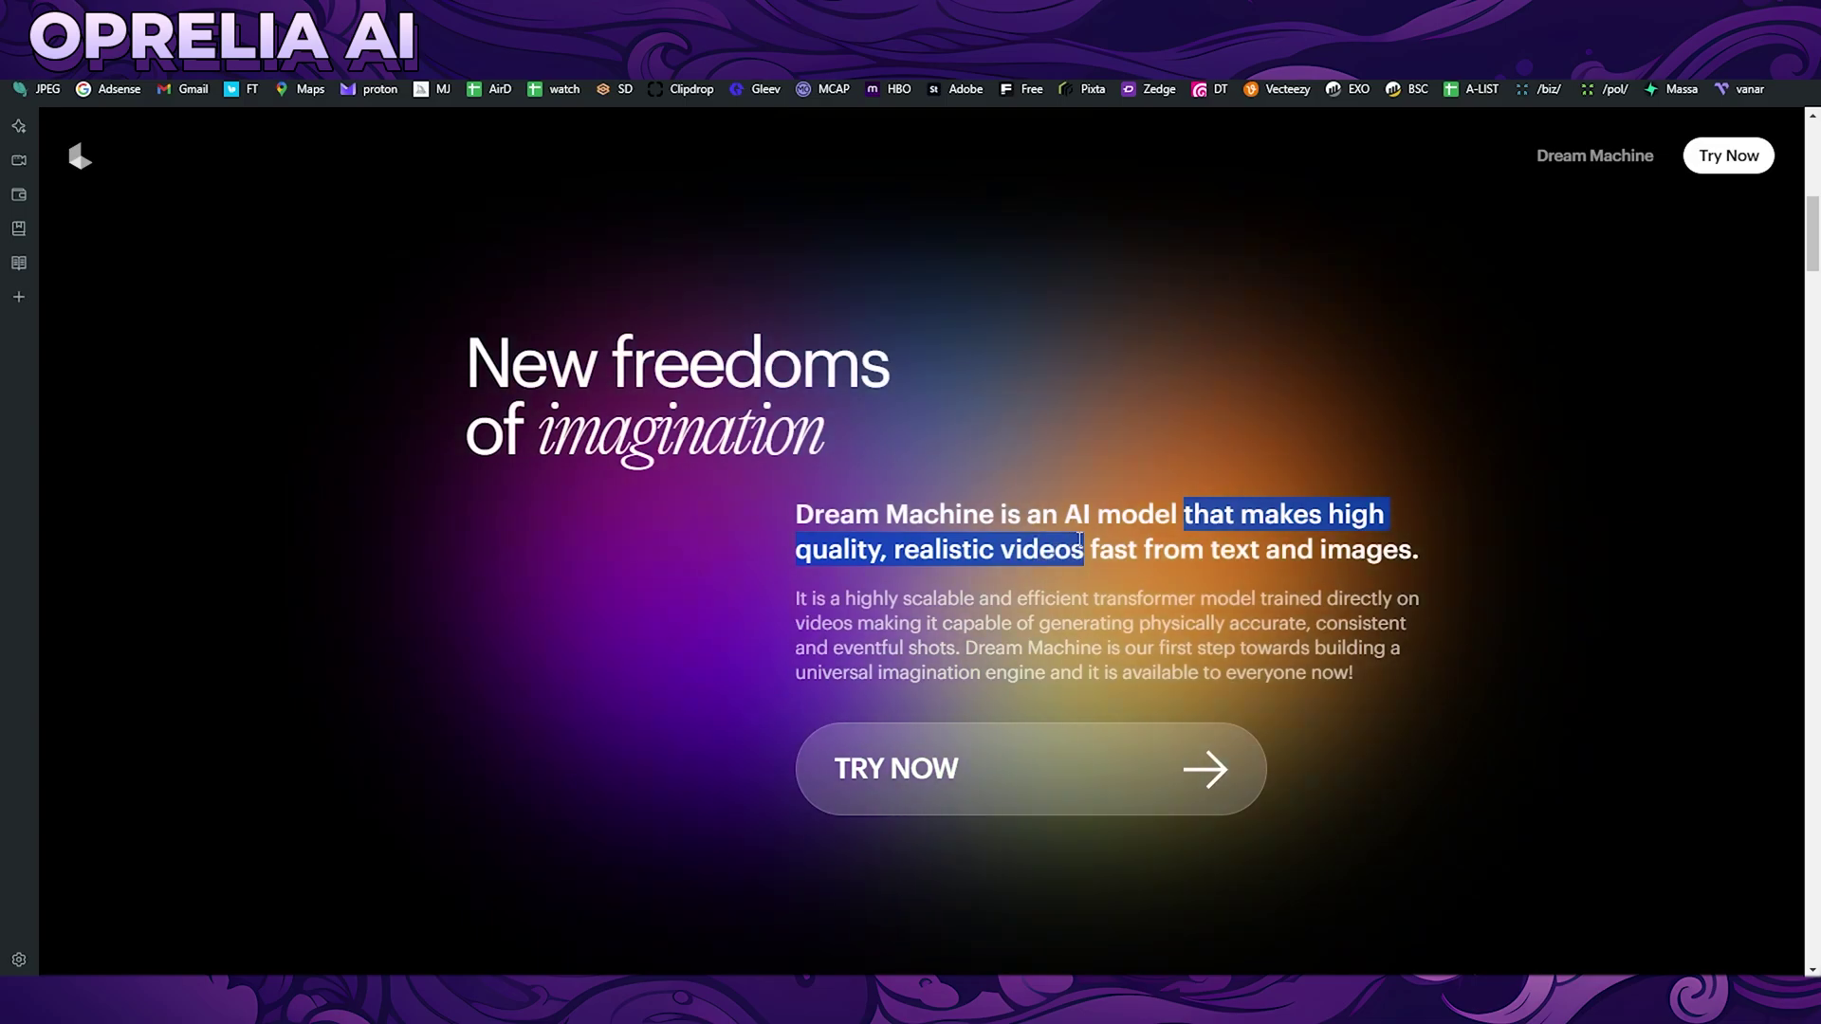
left_click_drag(1087, 538, 1426, 554)
left_click(1426, 554)
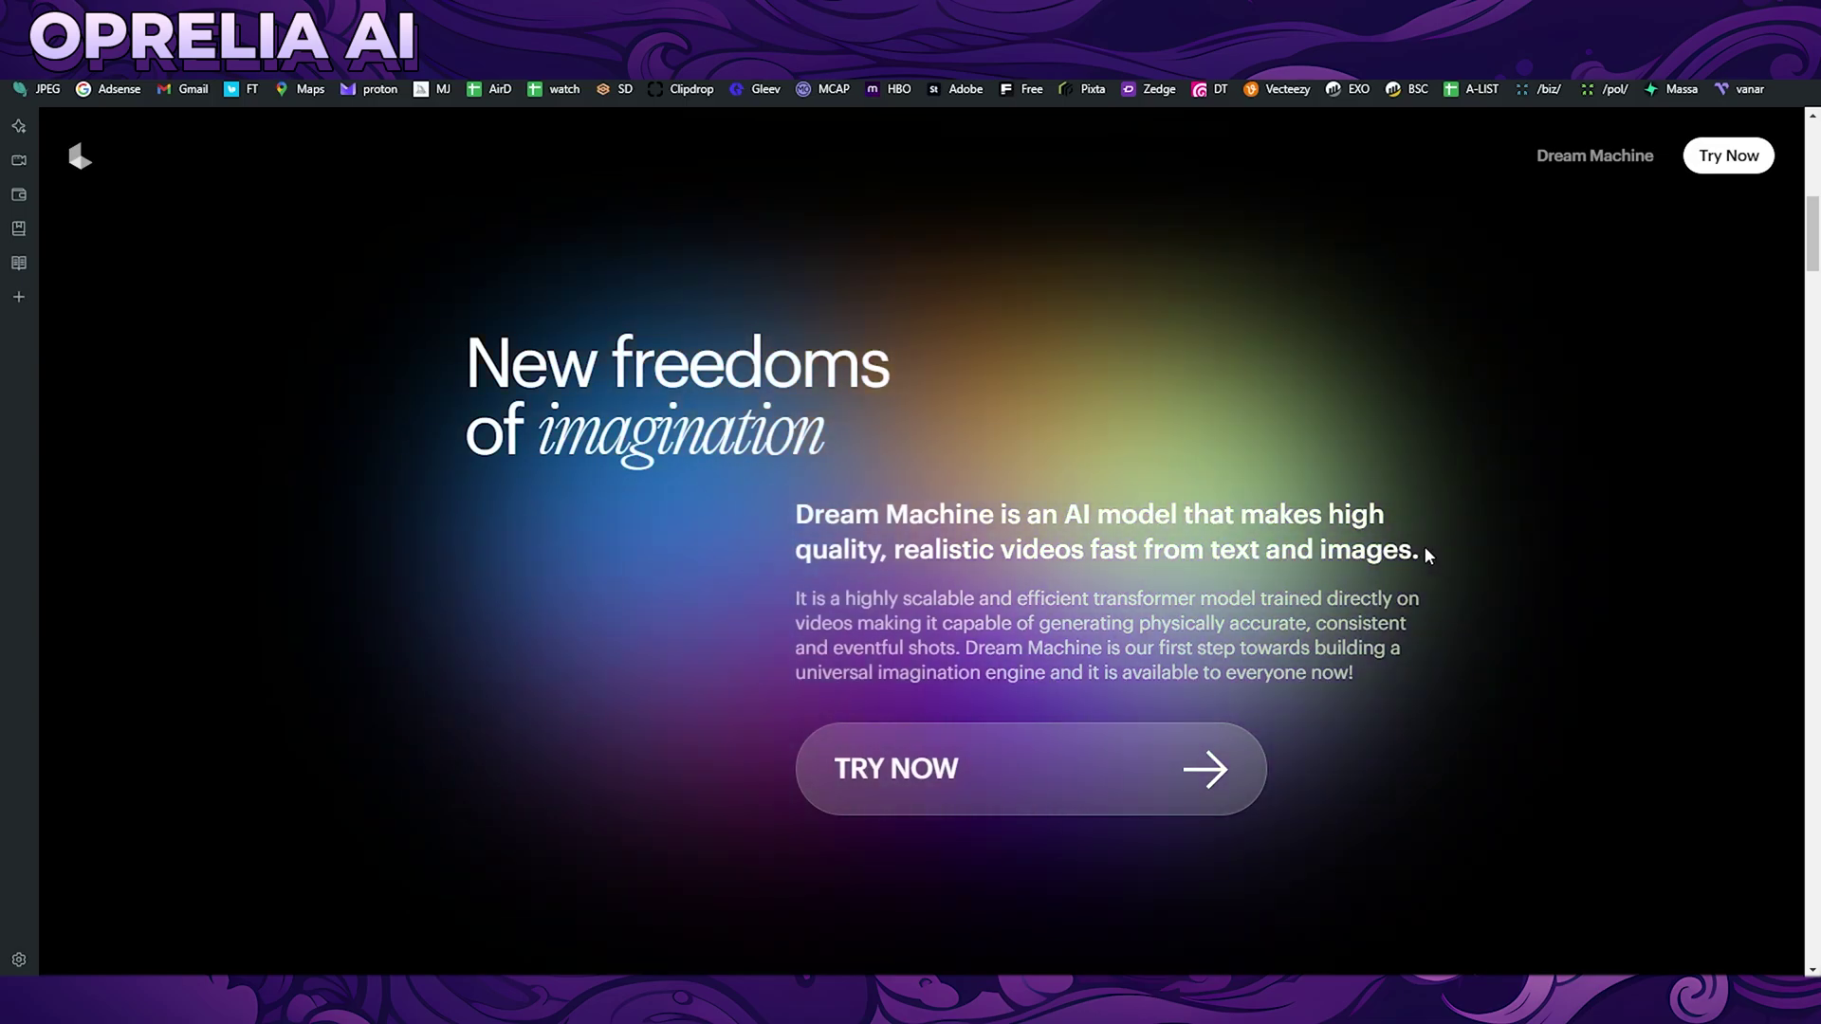
- Scroll on to the 'Iterate at the speed of thought' section about 120 frames in 120 seconds
scroll(1425, 551, "down", 5)
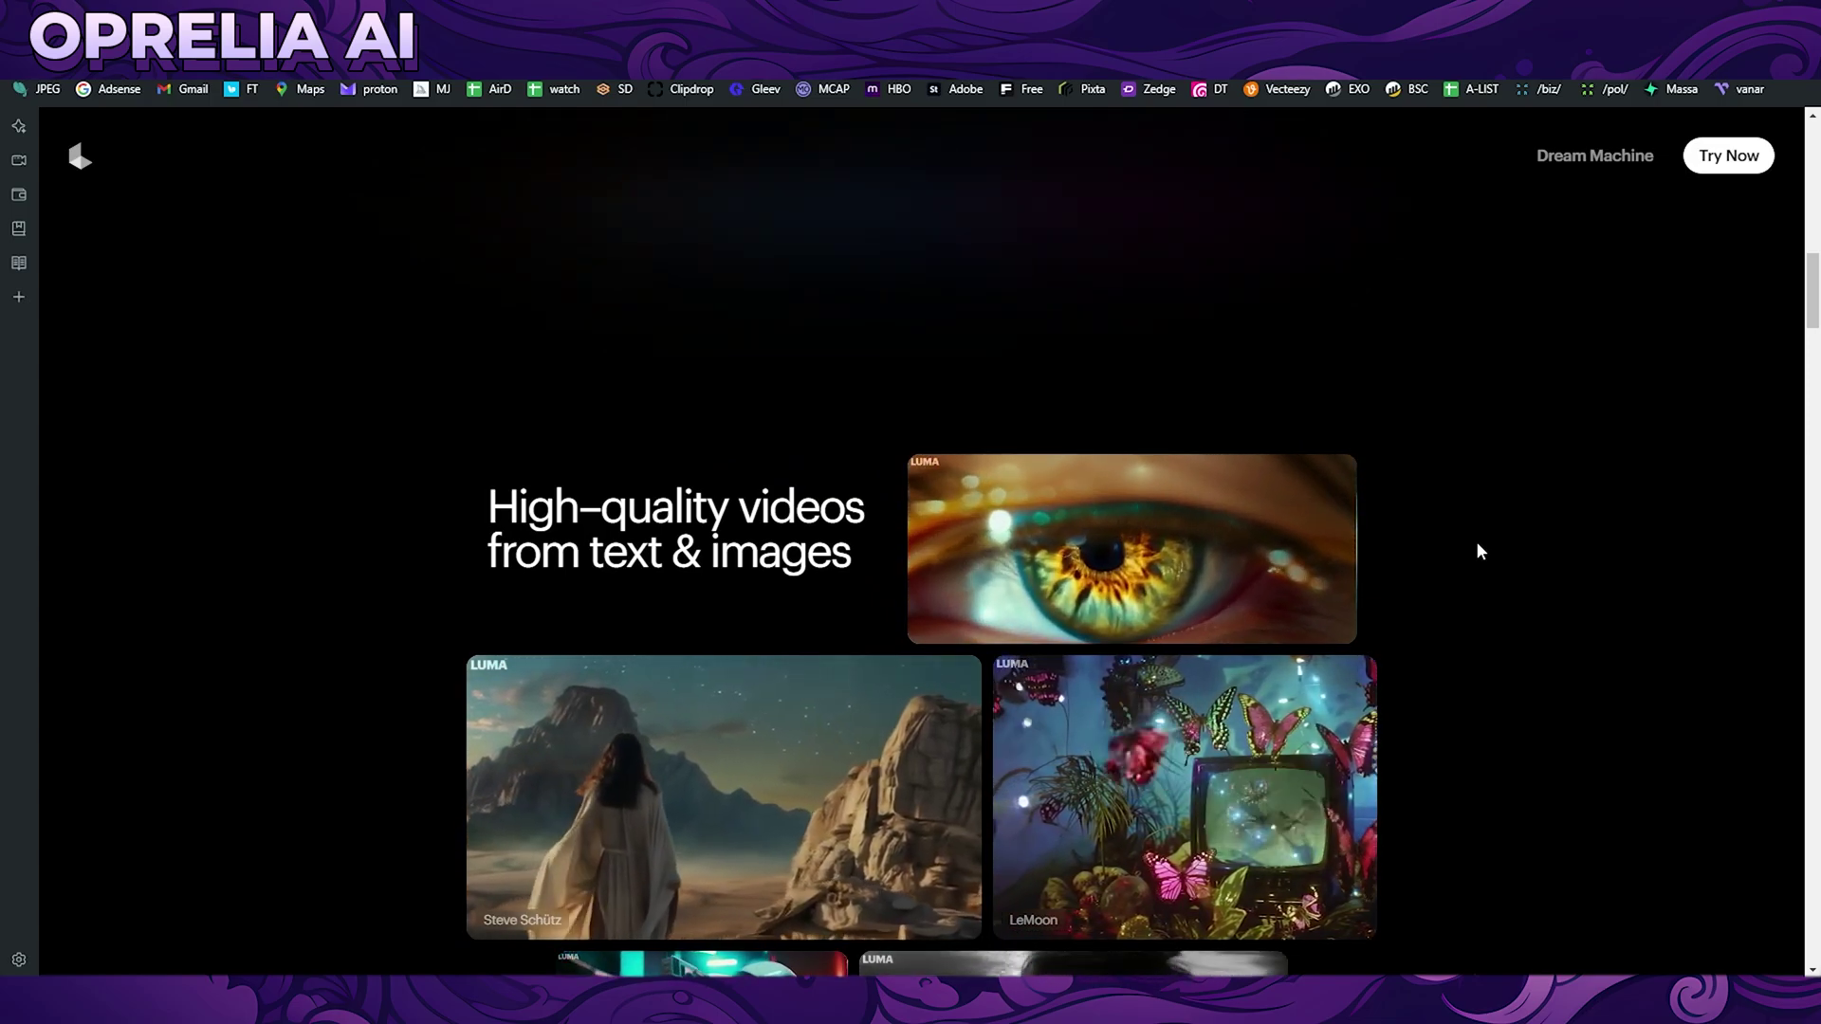
scroll(1481, 549, "down", 1)
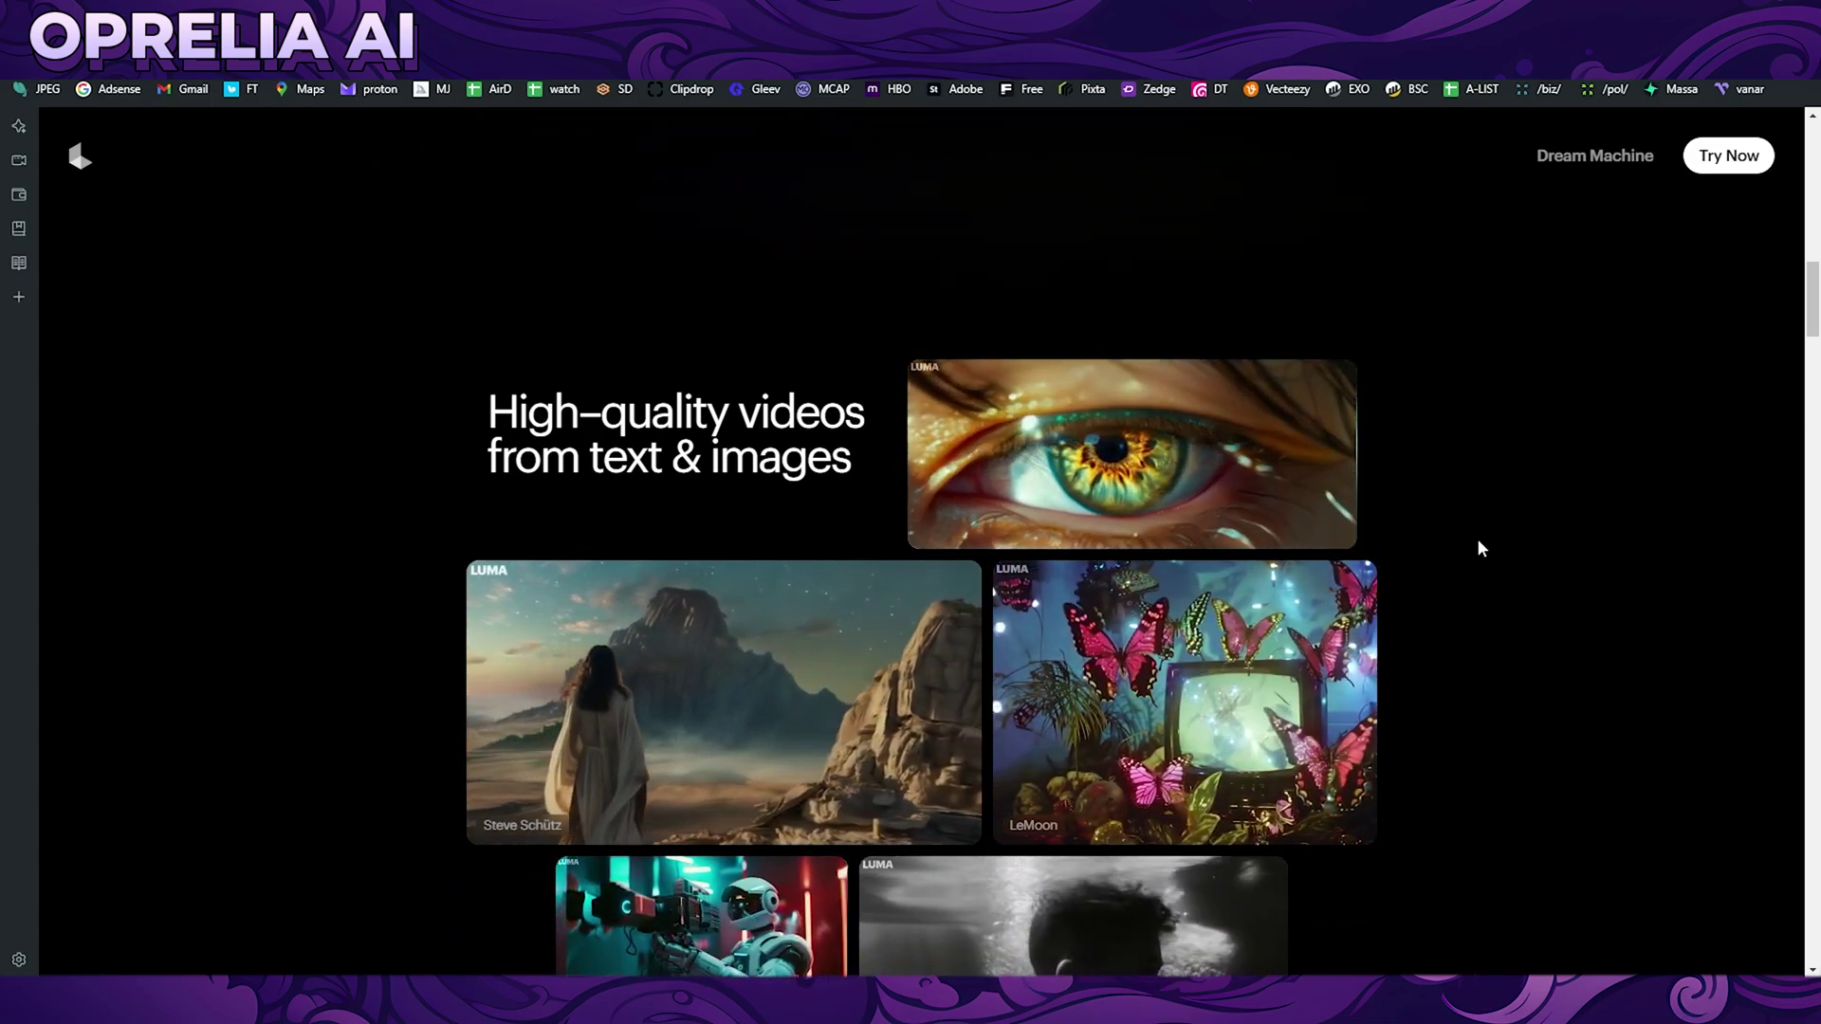
scroll(1475, 548, "down", 1)
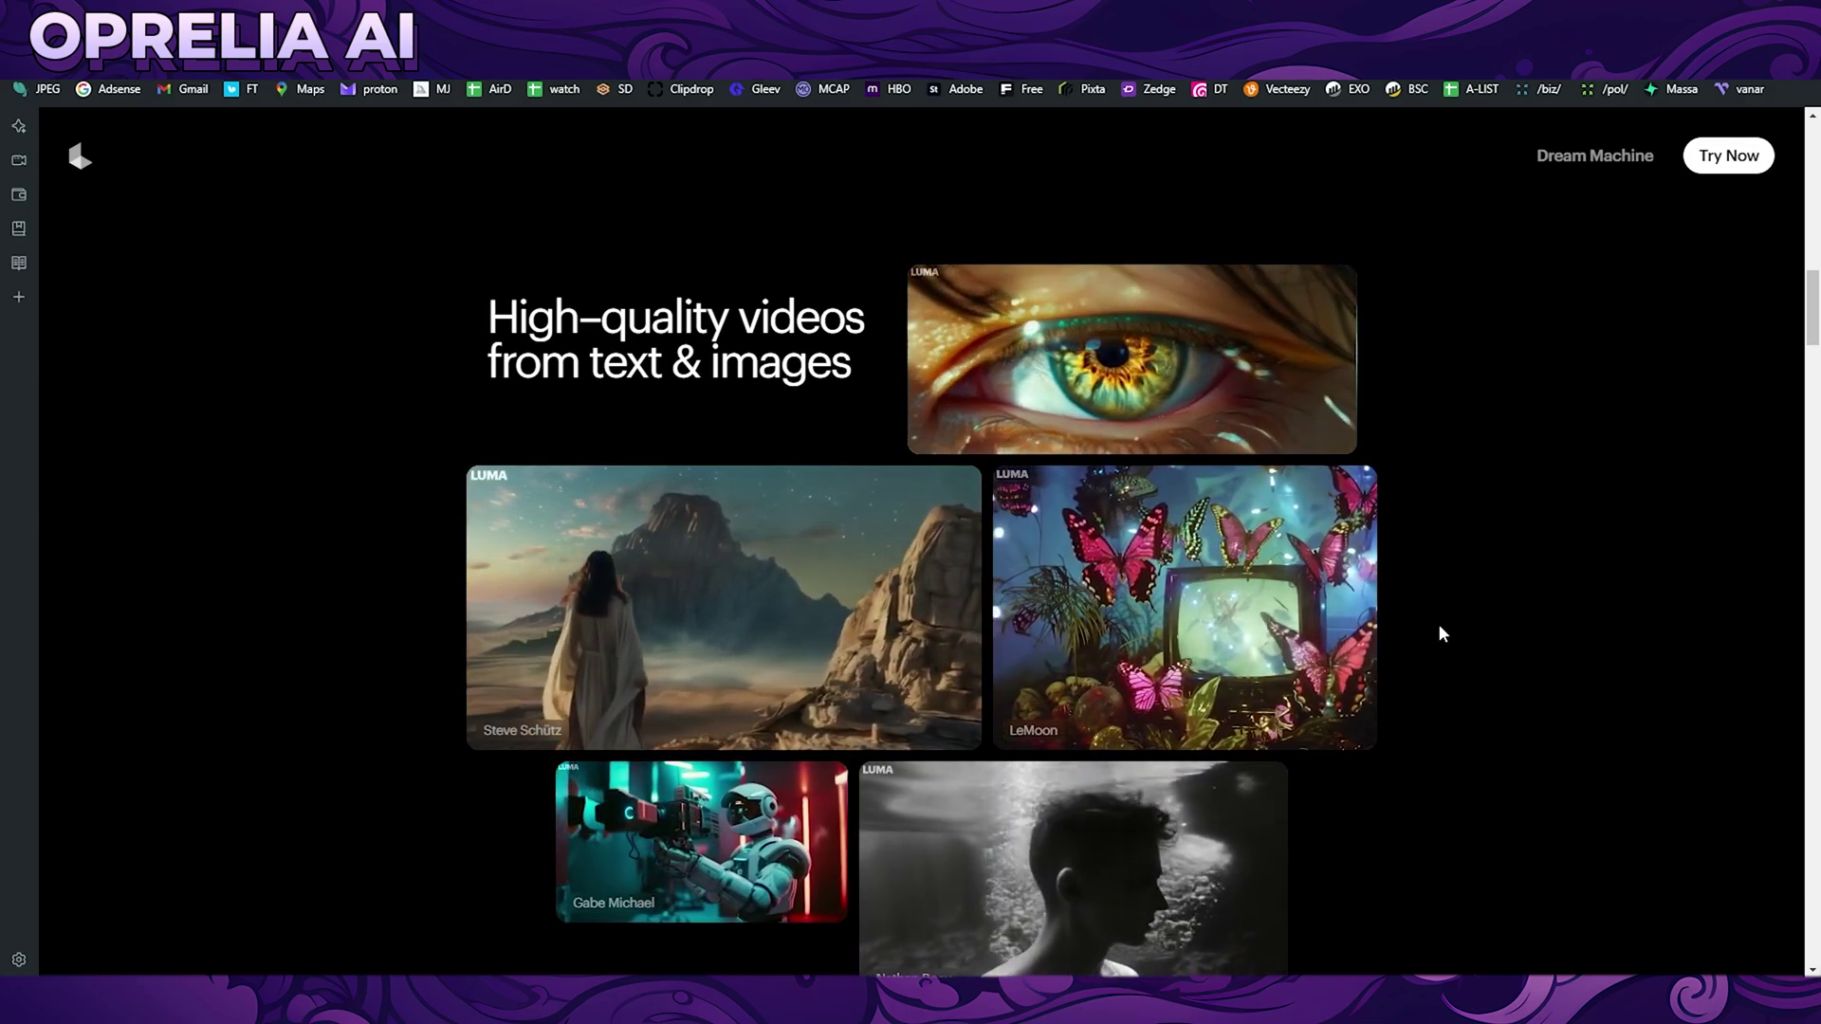
scroll(1437, 614, "down", 8)
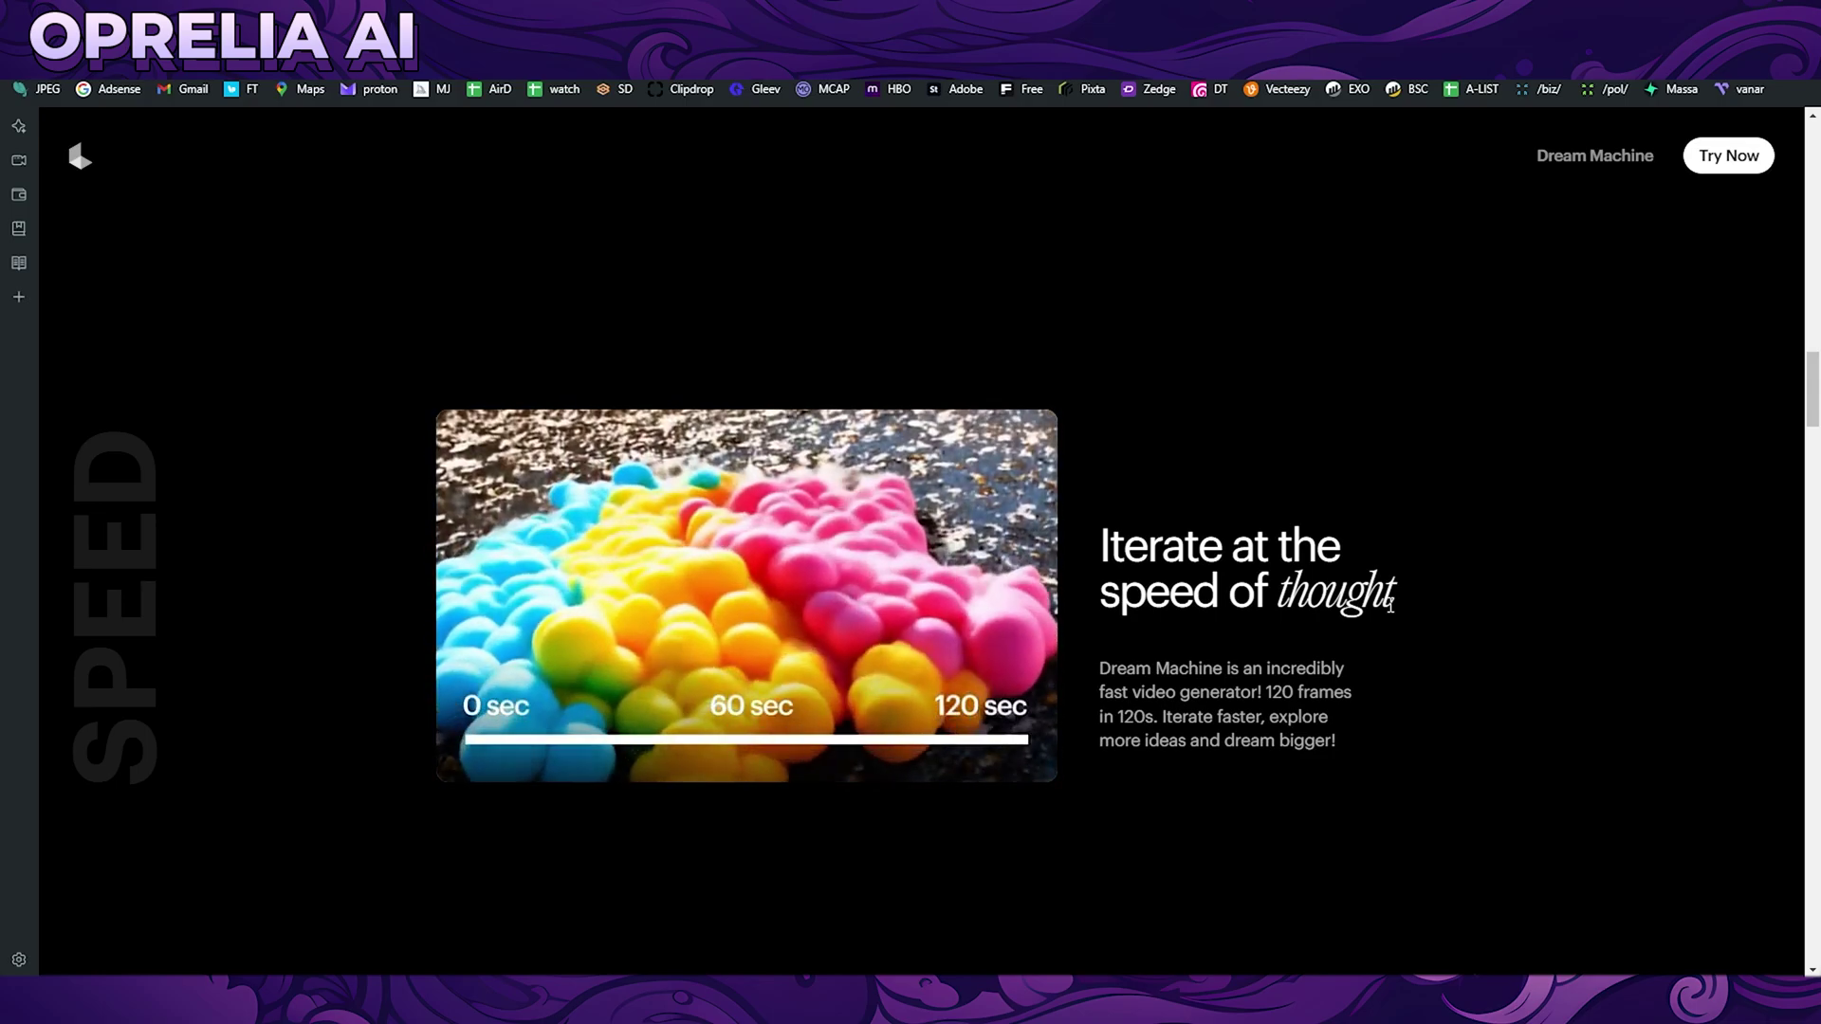
- Scroll past Motion, Consistency and Camera to the Morphing, Movement, Text and Janus limitation examples
scroll(1391, 607, "down", 2)
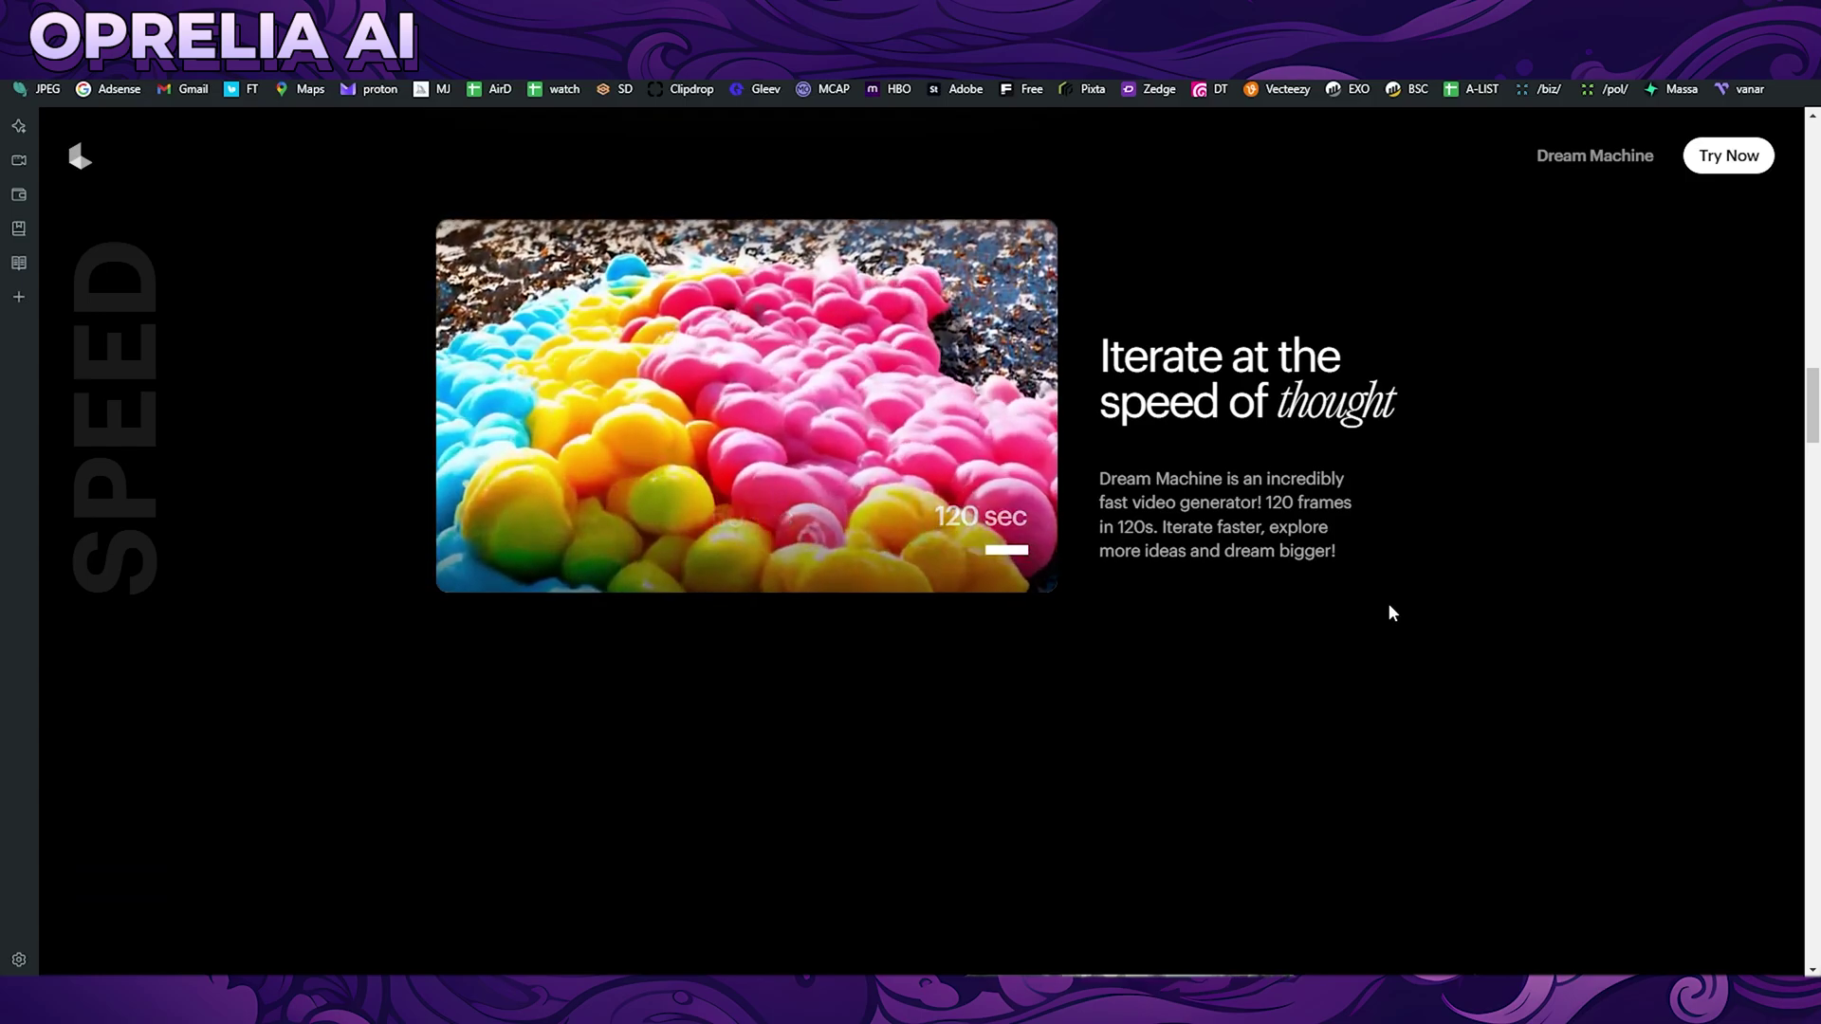
scroll(1389, 605, "down", 5)
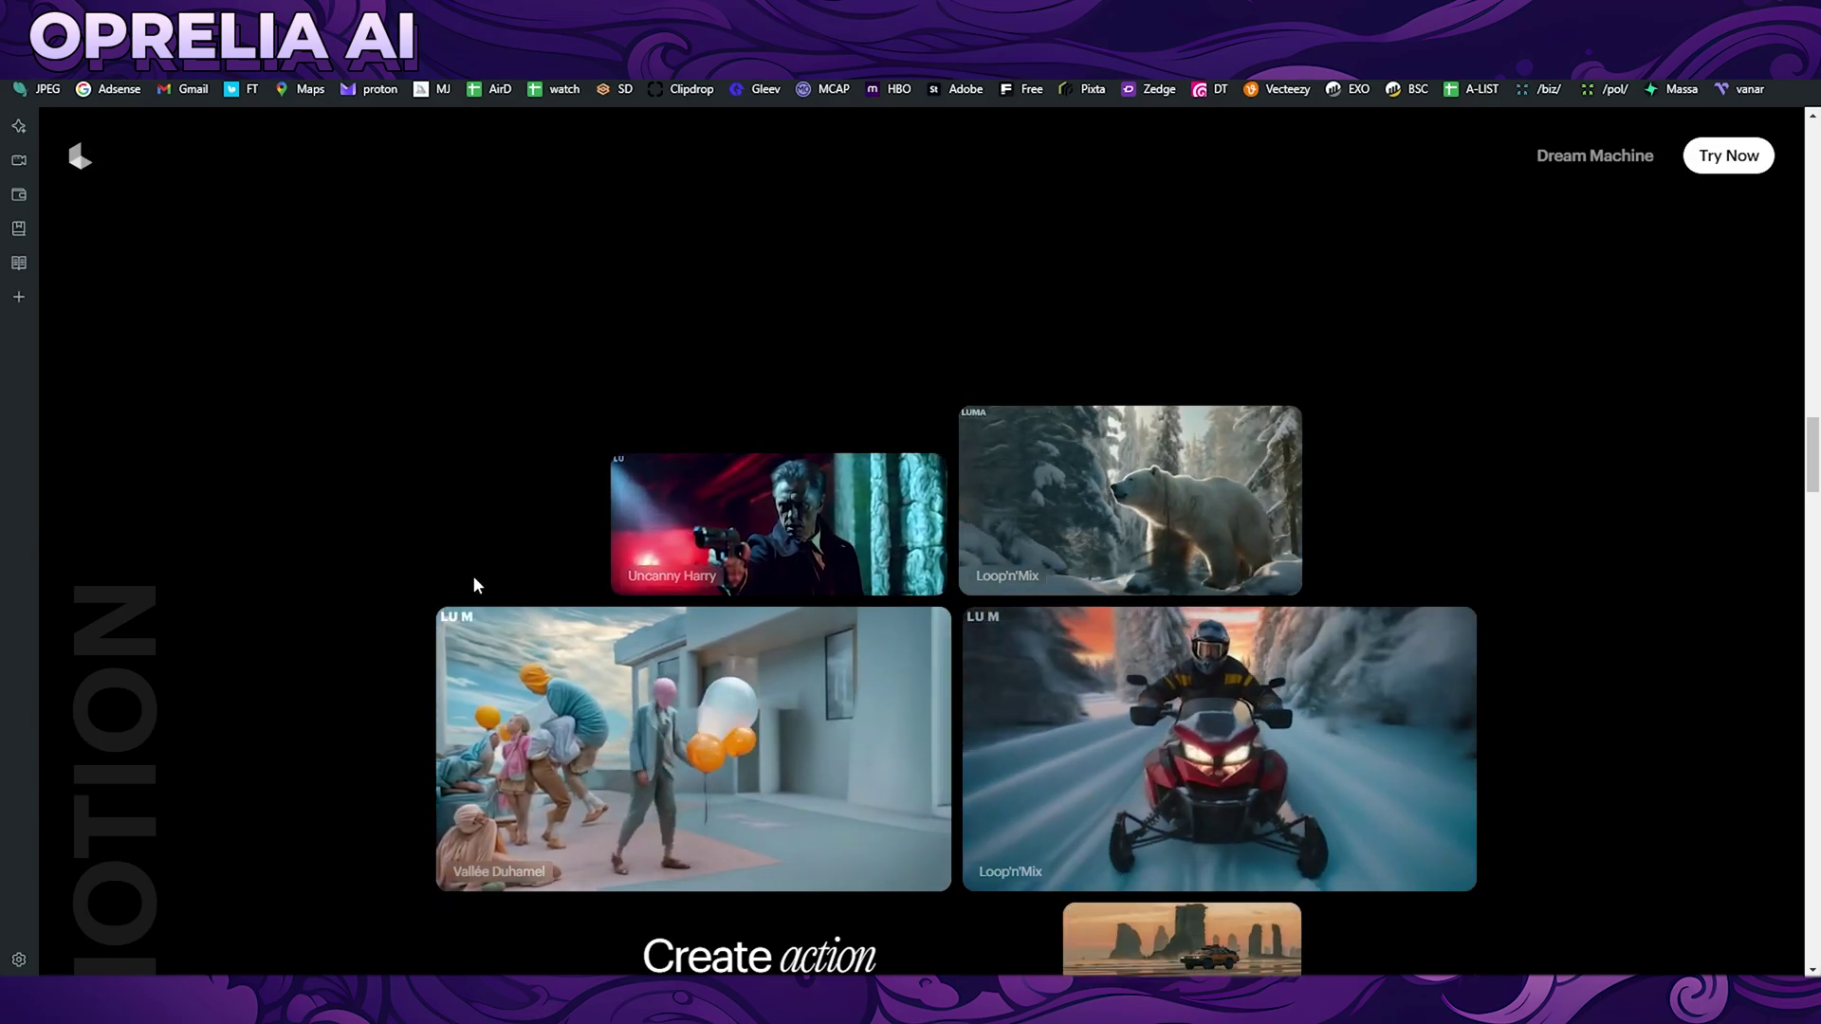
scroll(978, 431, "down", 1)
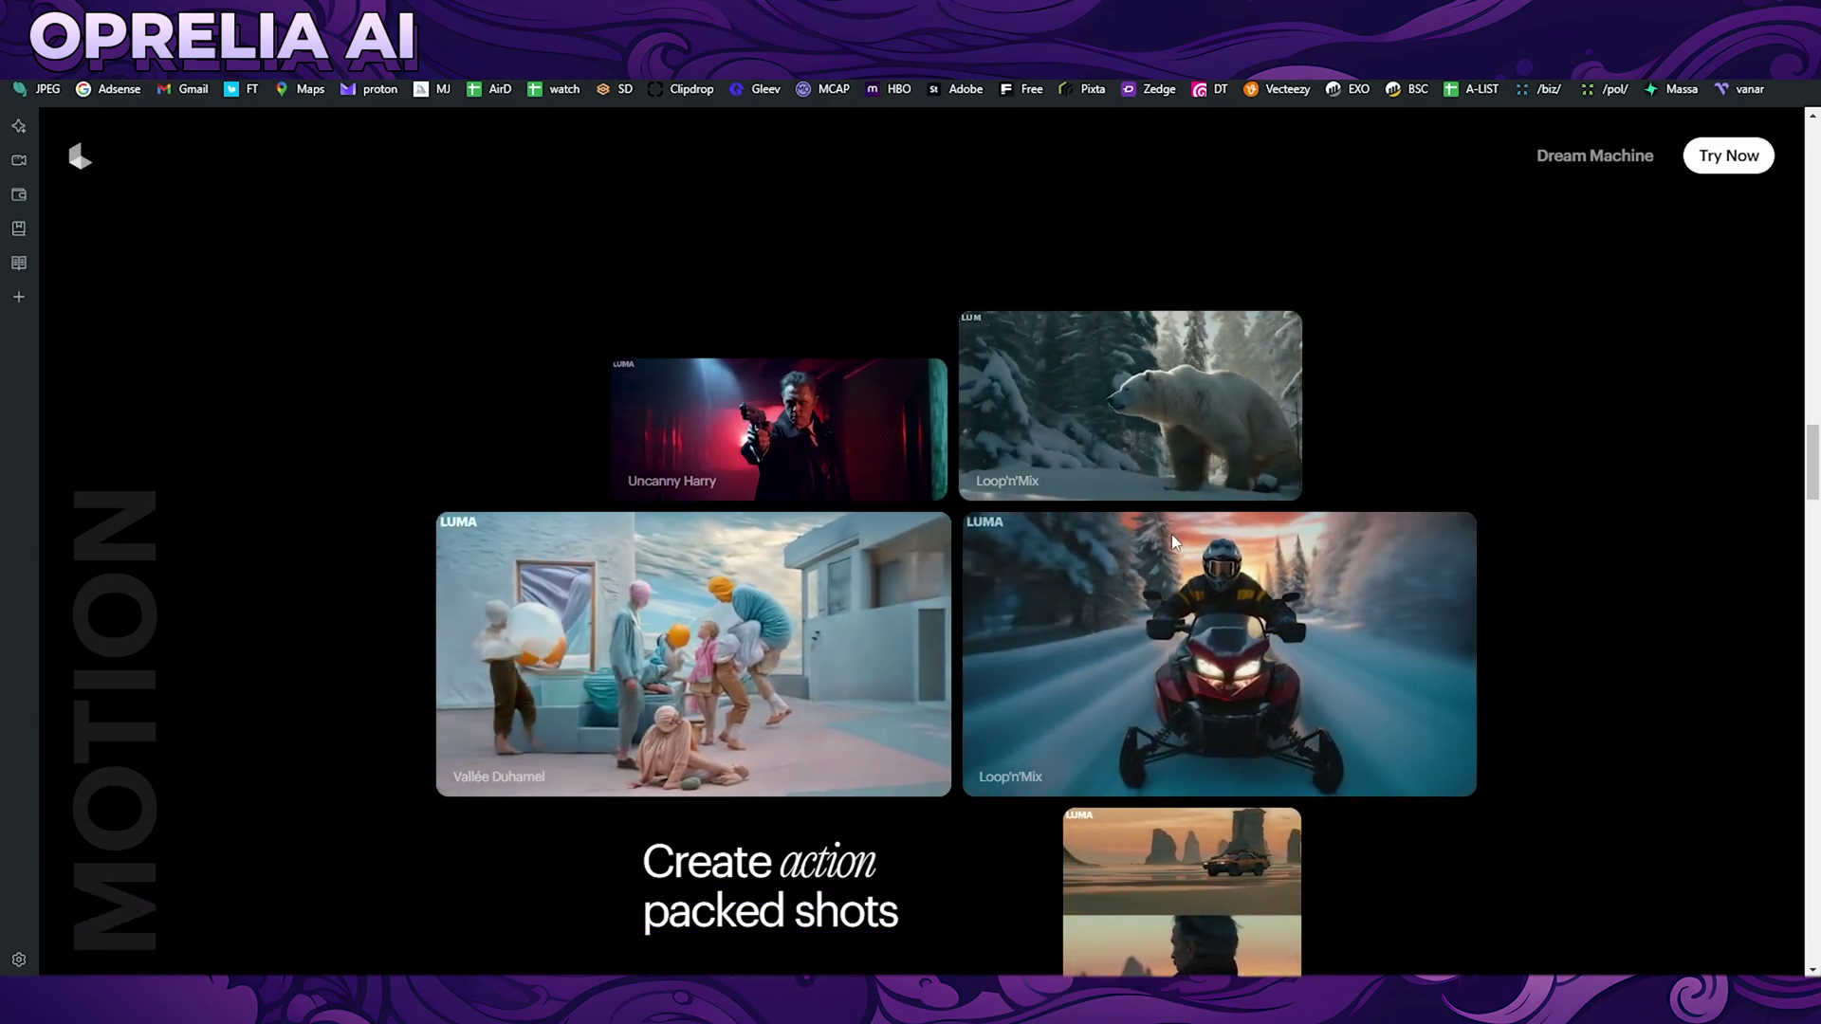
scroll(1172, 538, "down", 3)
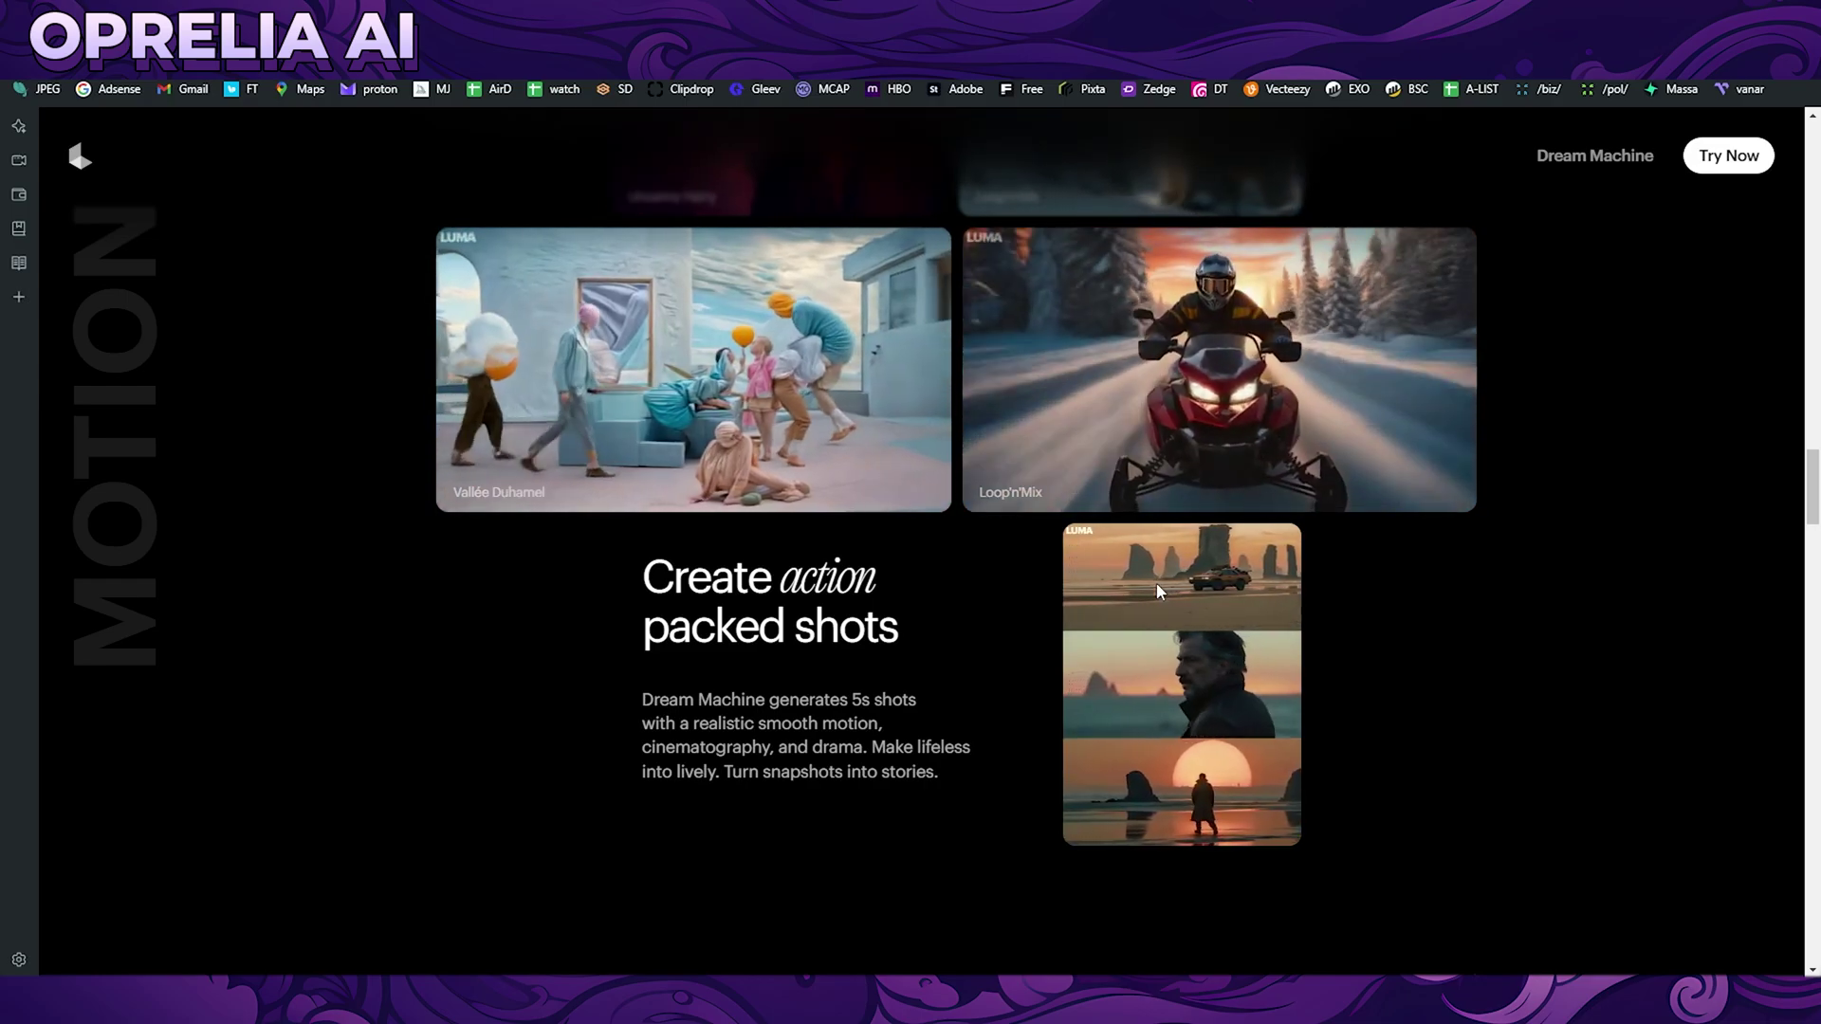
scroll(1125, 596, "down", 10)
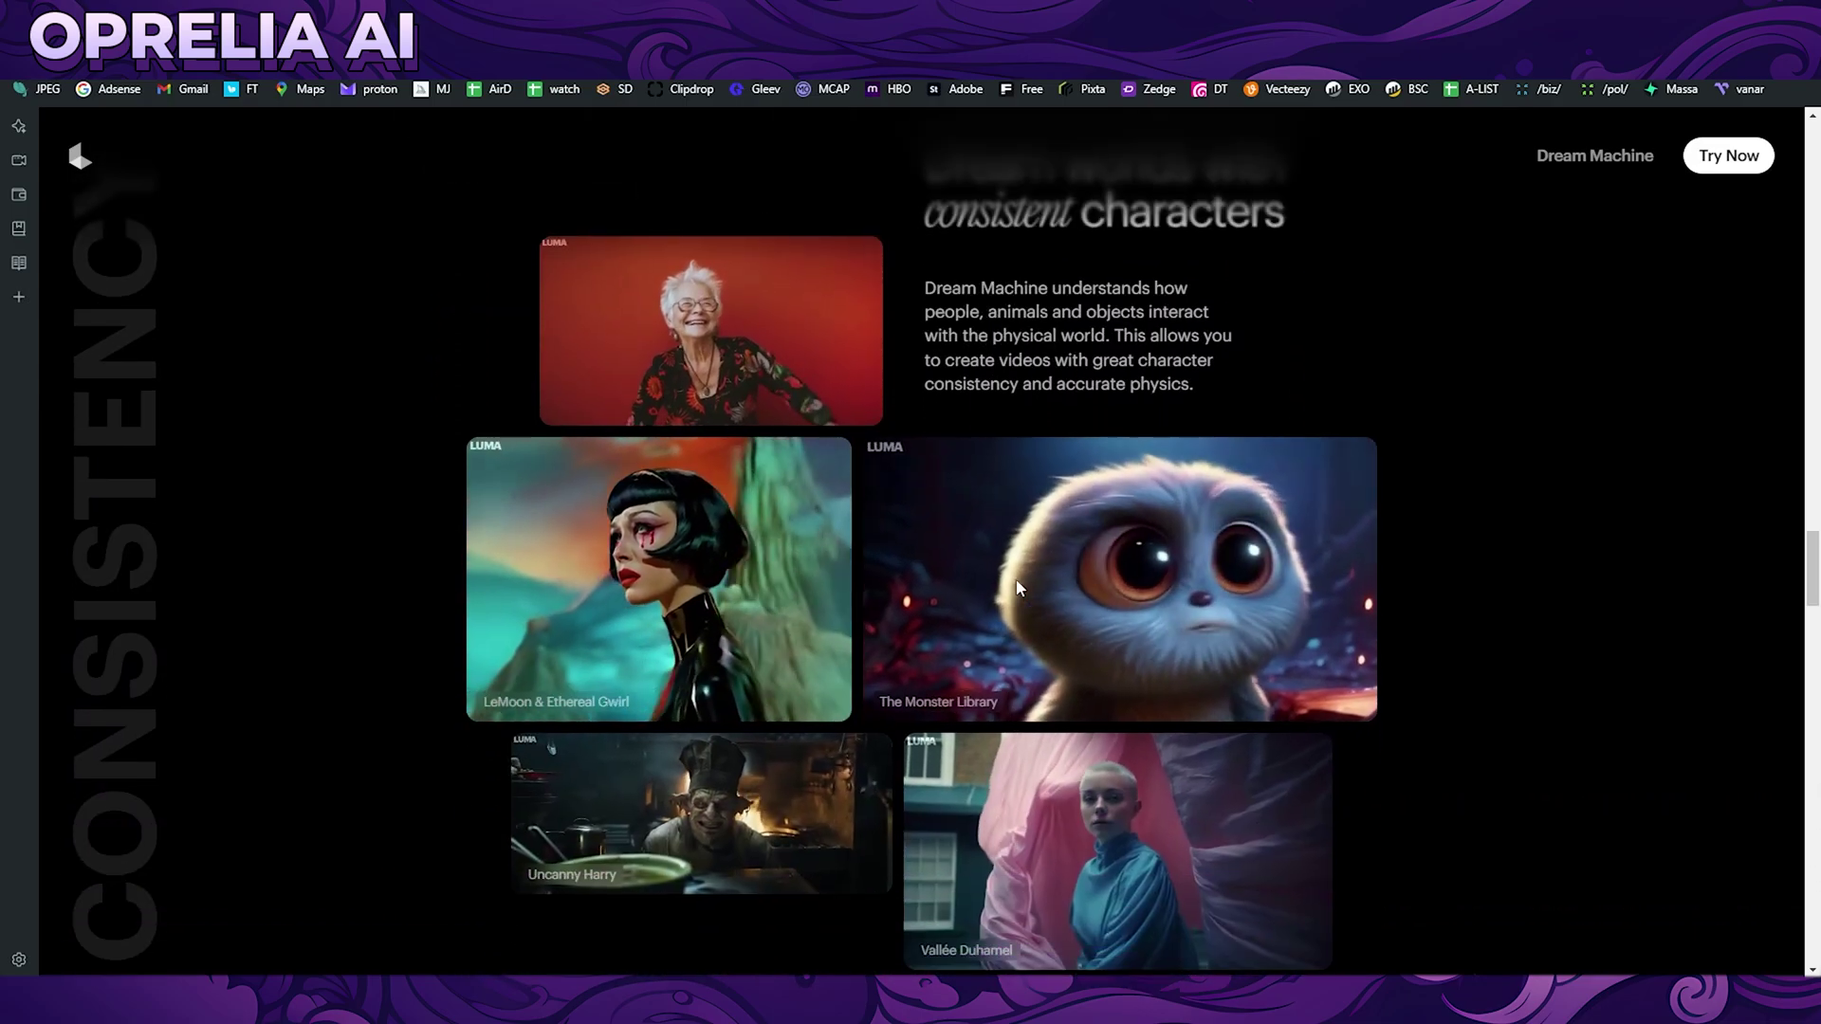
scroll(854, 578, "down", 3)
scroll(850, 586, "down", 10)
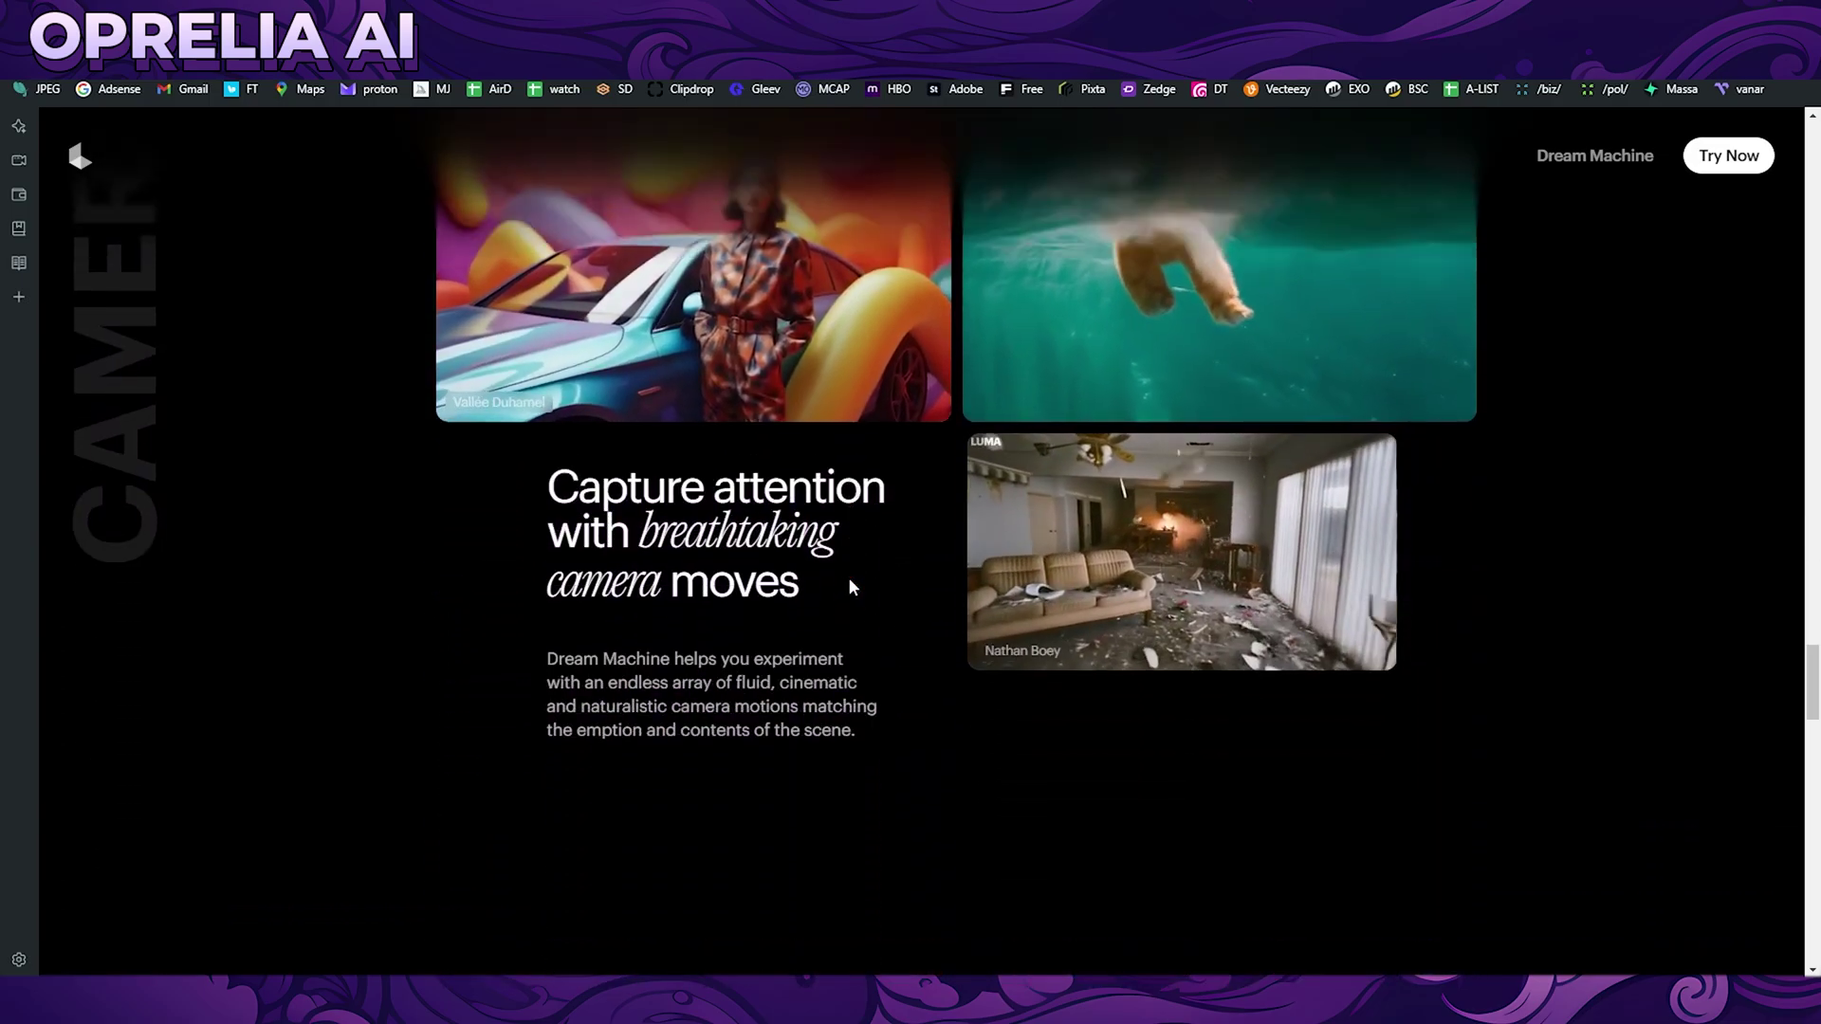
scroll(850, 586, "down", 6)
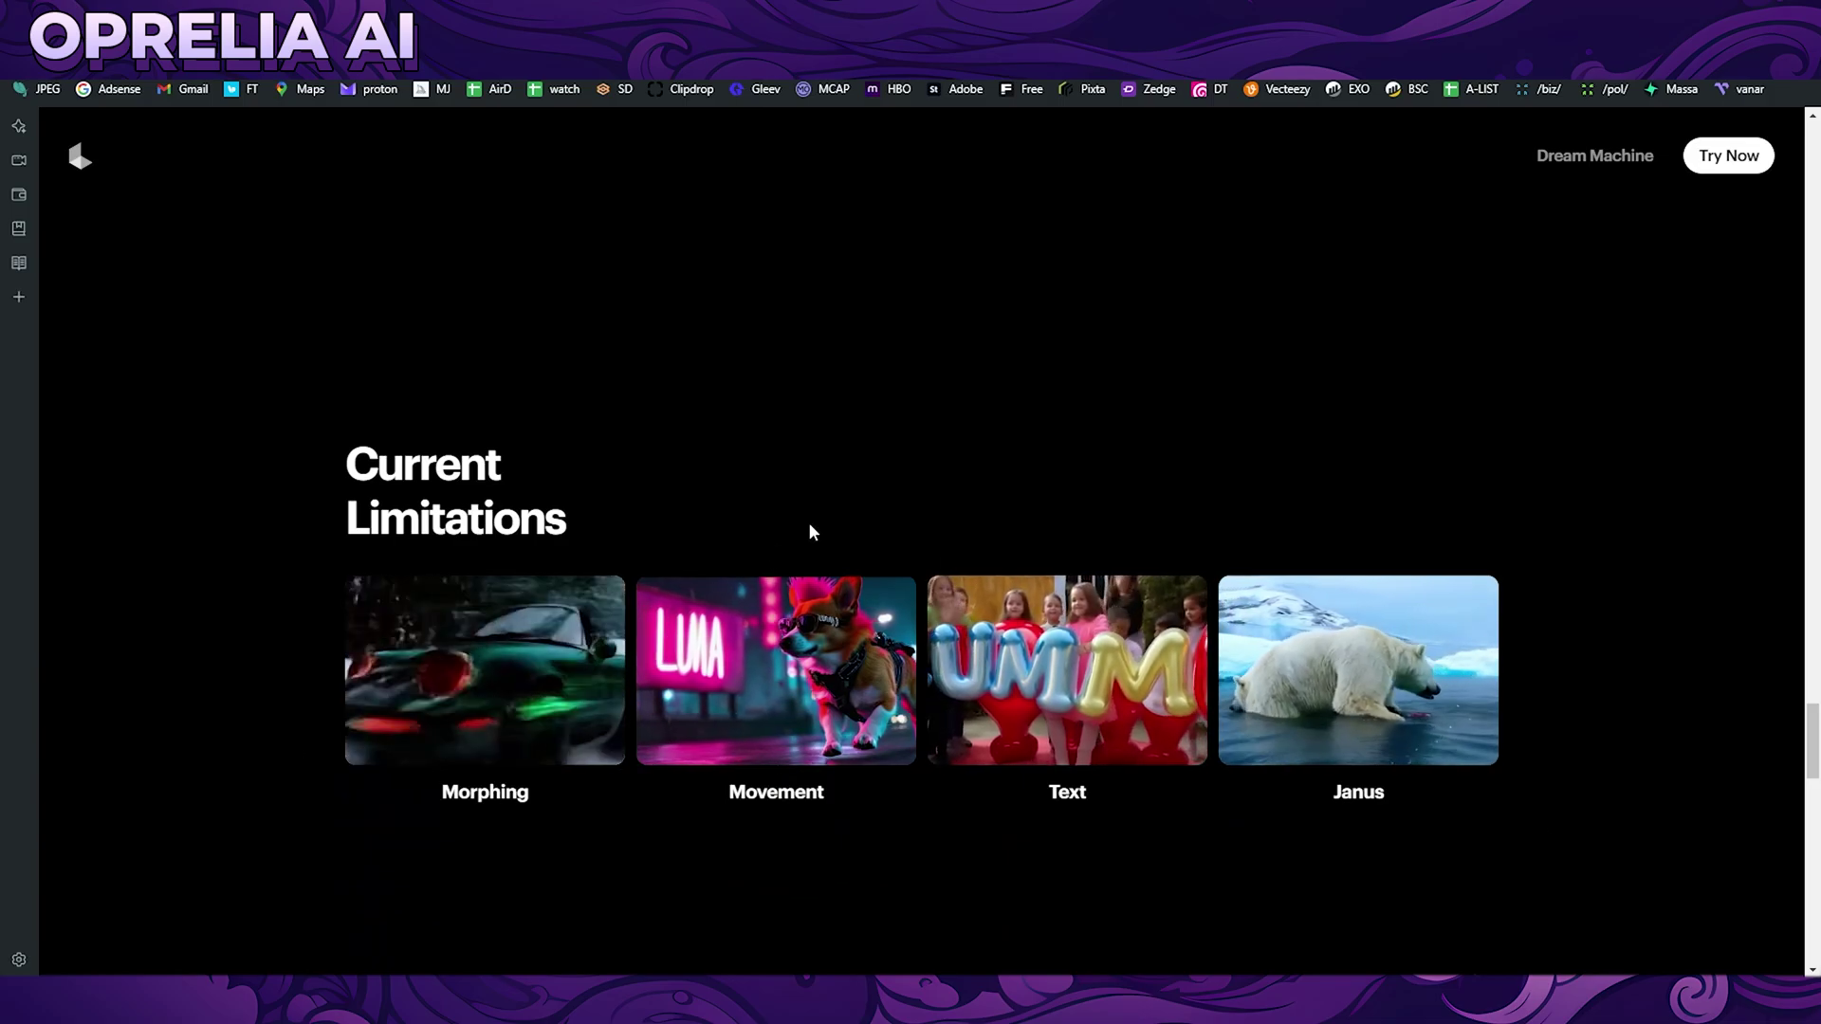
- Scroll to the page footer, then open My Videos to show the 'Stormy waves' and 'Laughing woman' creations
scroll(606, 664, "down", 2)
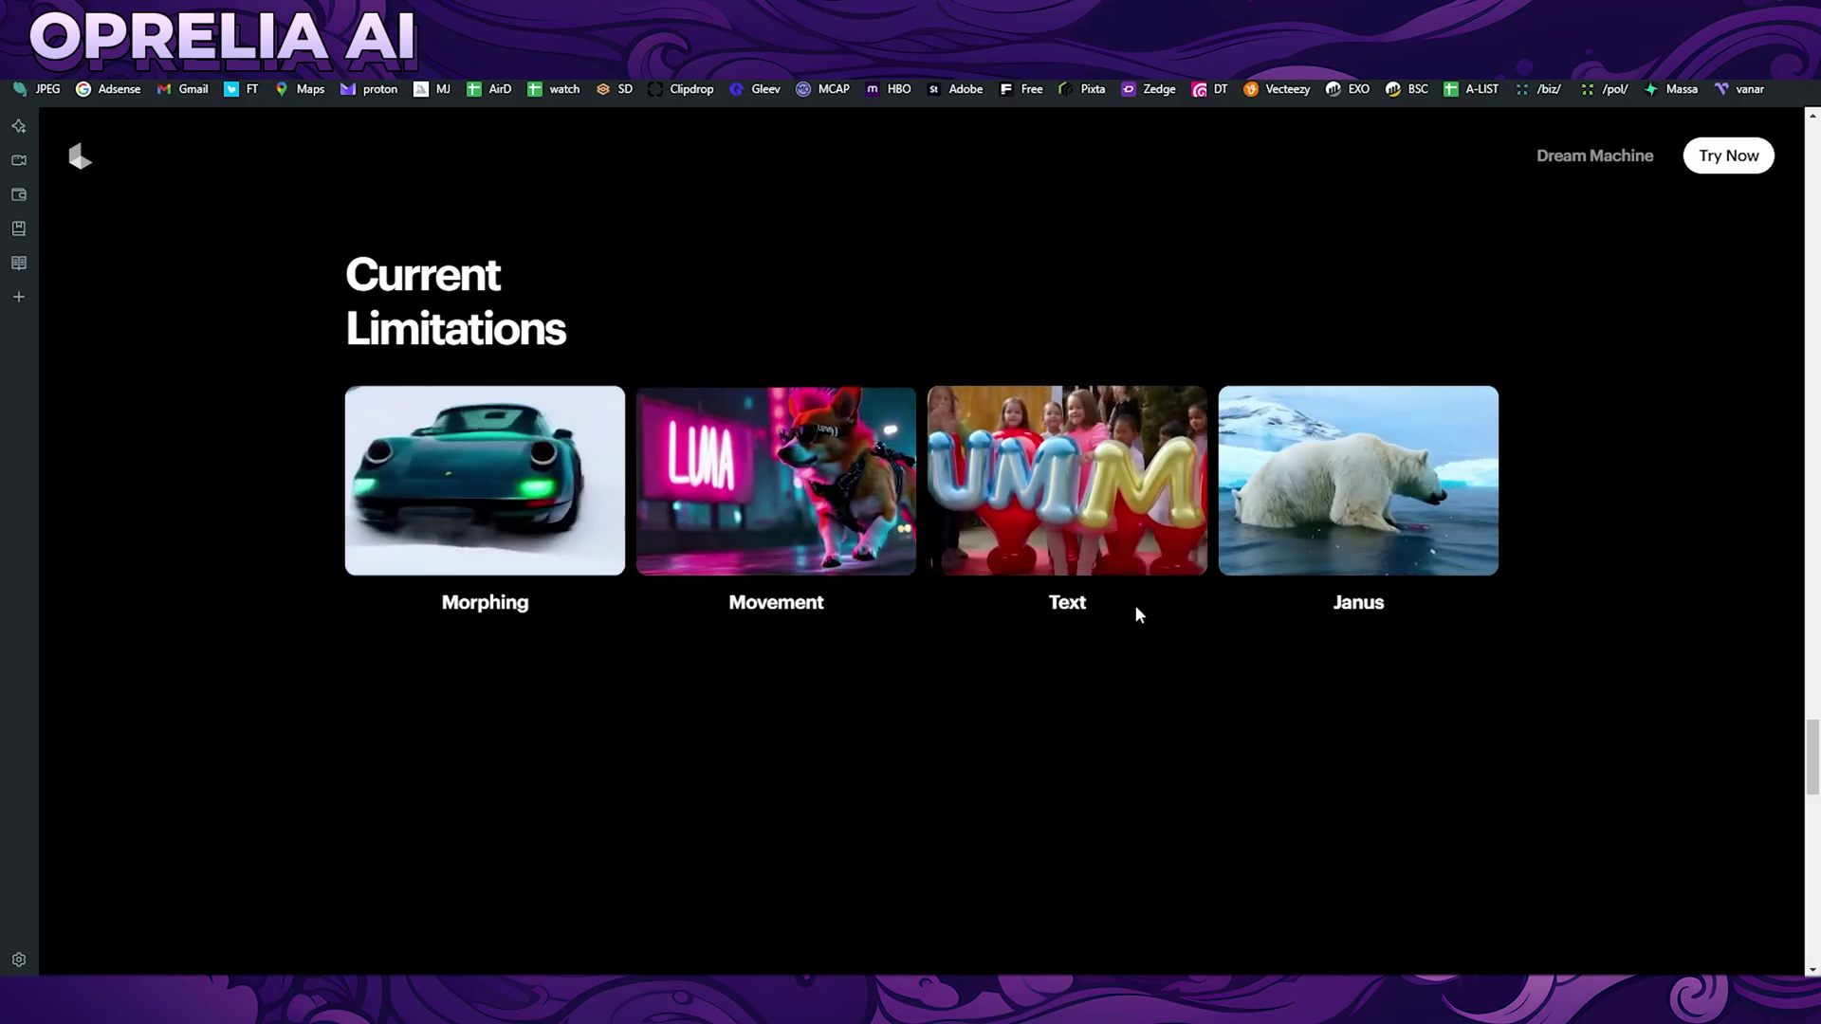
scroll(1138, 614, "down", 3)
scroll(1138, 610, "down", 5)
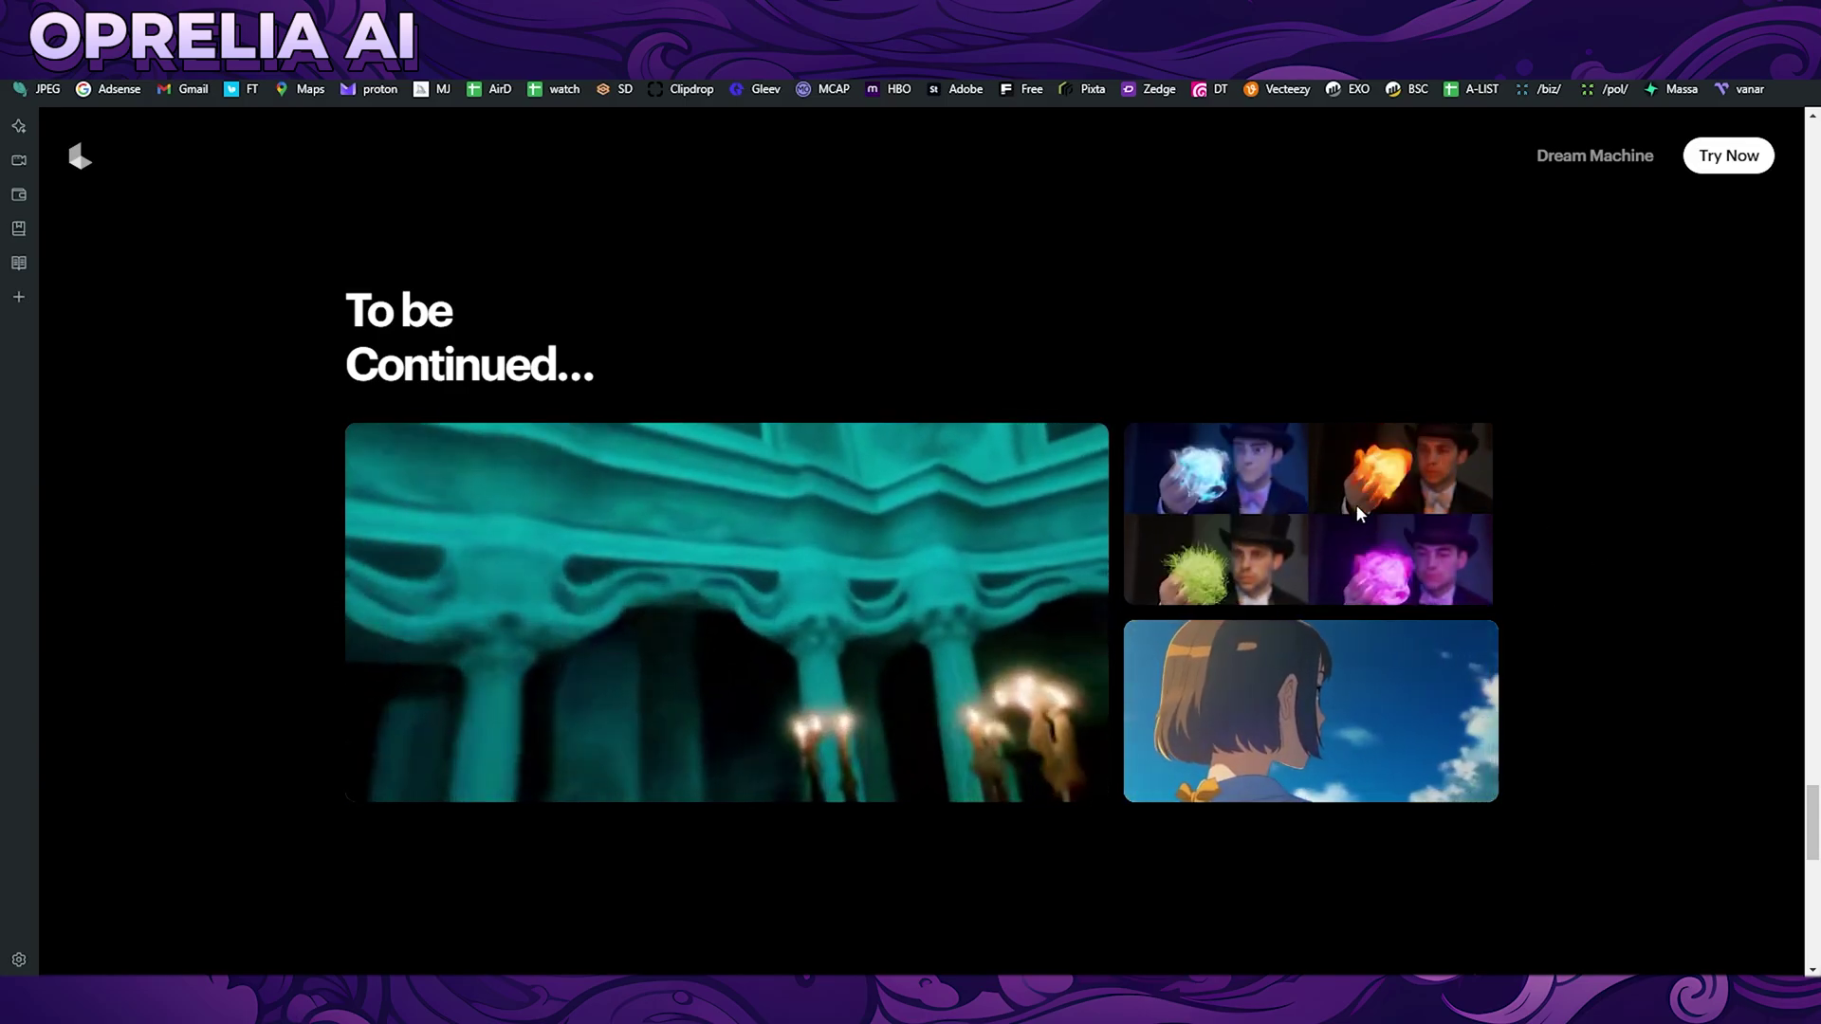
scroll(1301, 497, "down", 8)
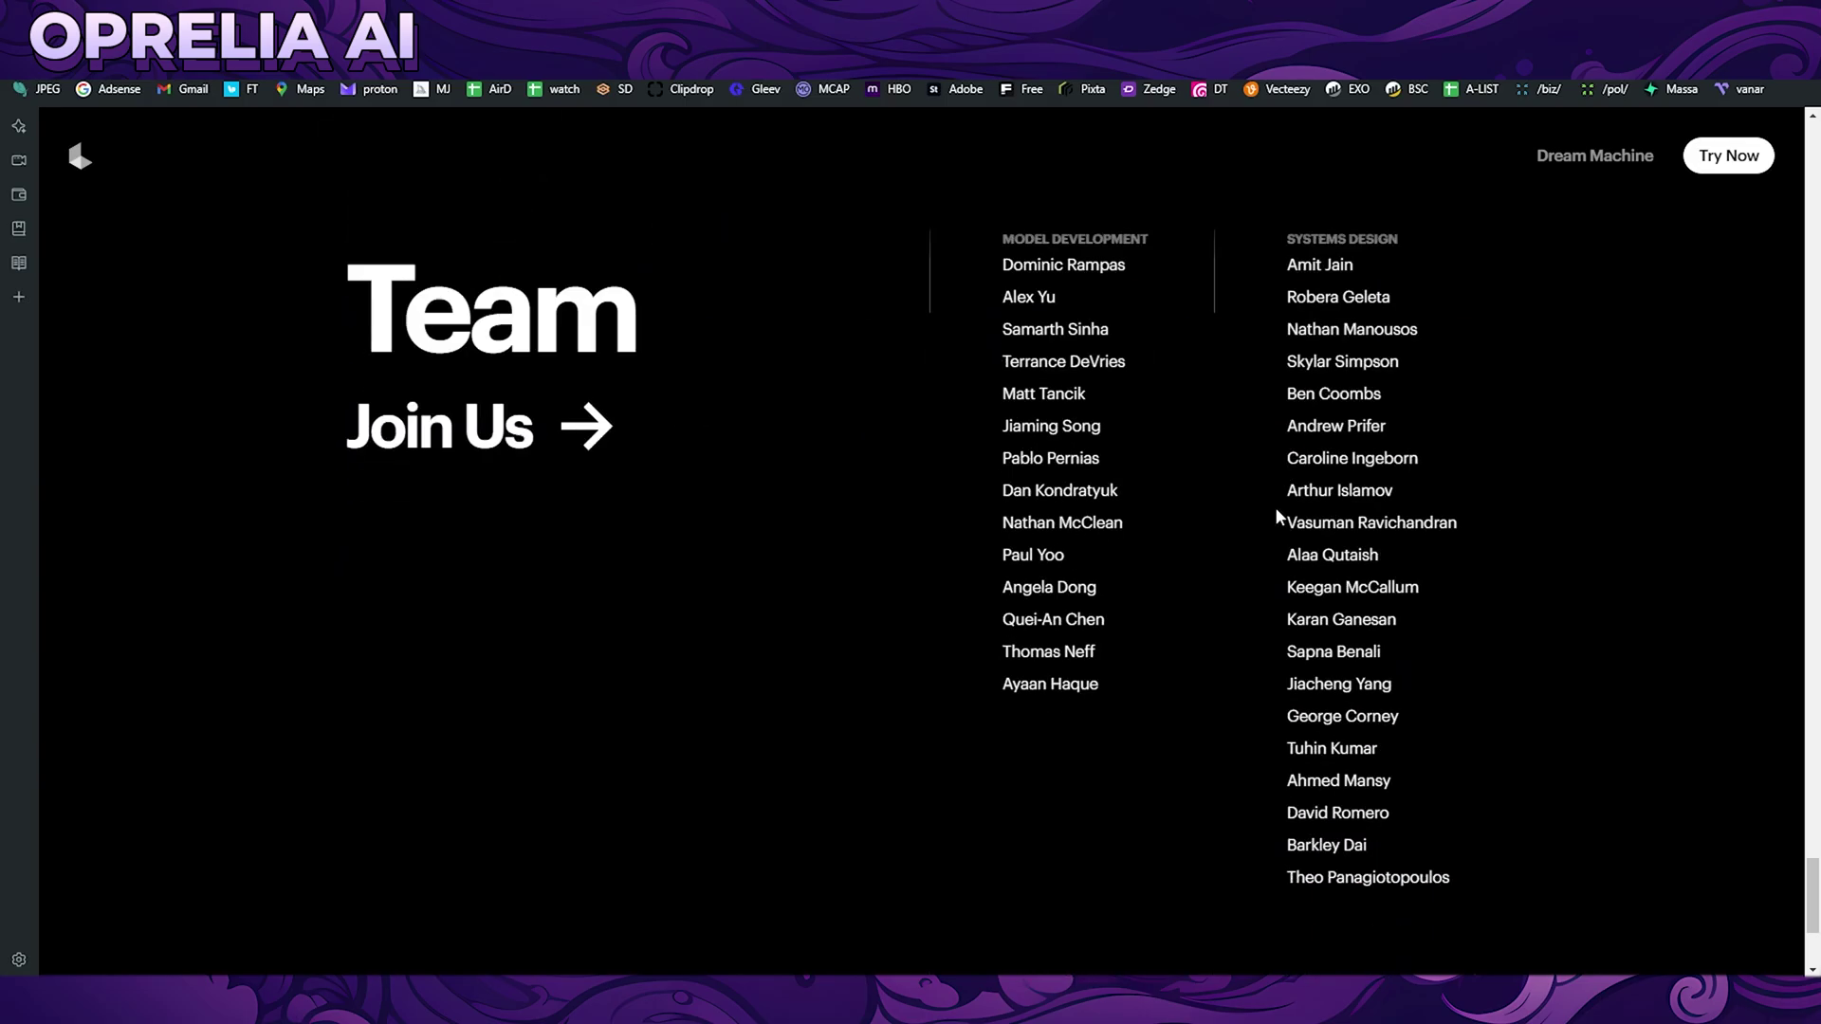
scroll(1261, 525, "down", 3)
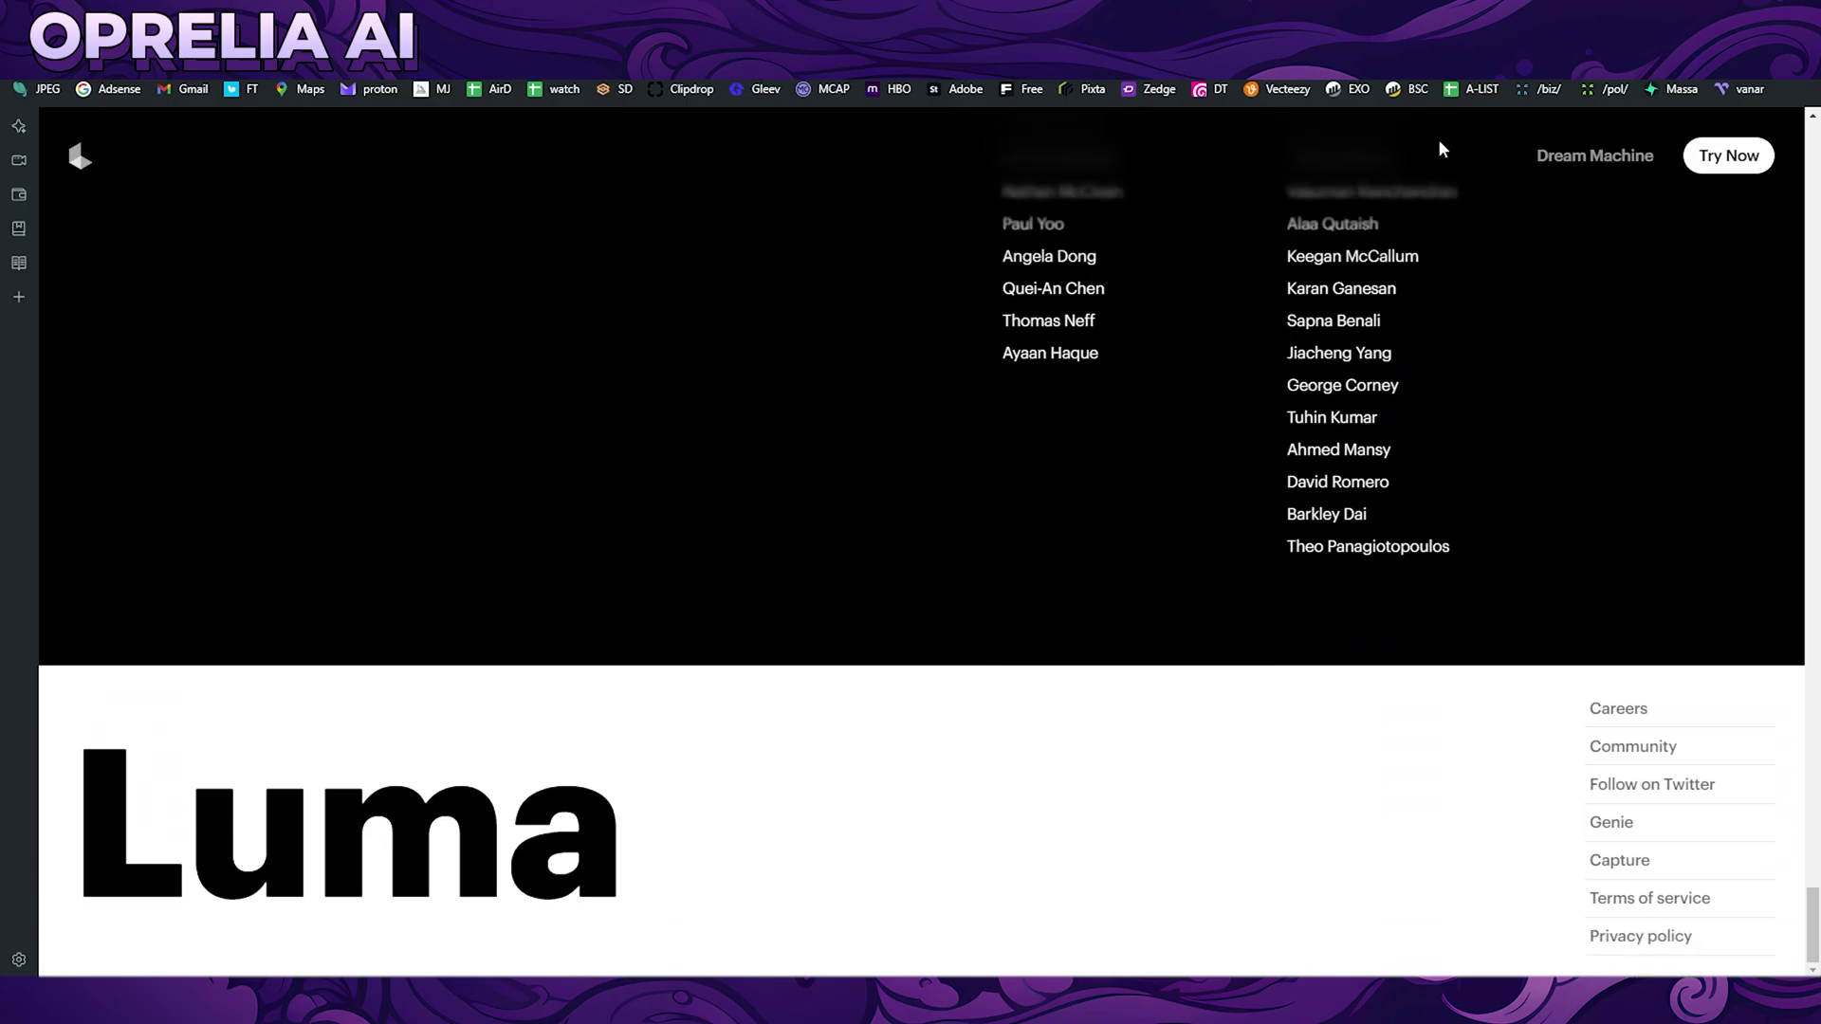
left_click(1496, 57)
- Refresh the creations page with F5 and load older creations down to the anime fighting clips
scroll(1492, 642, "up", 9)
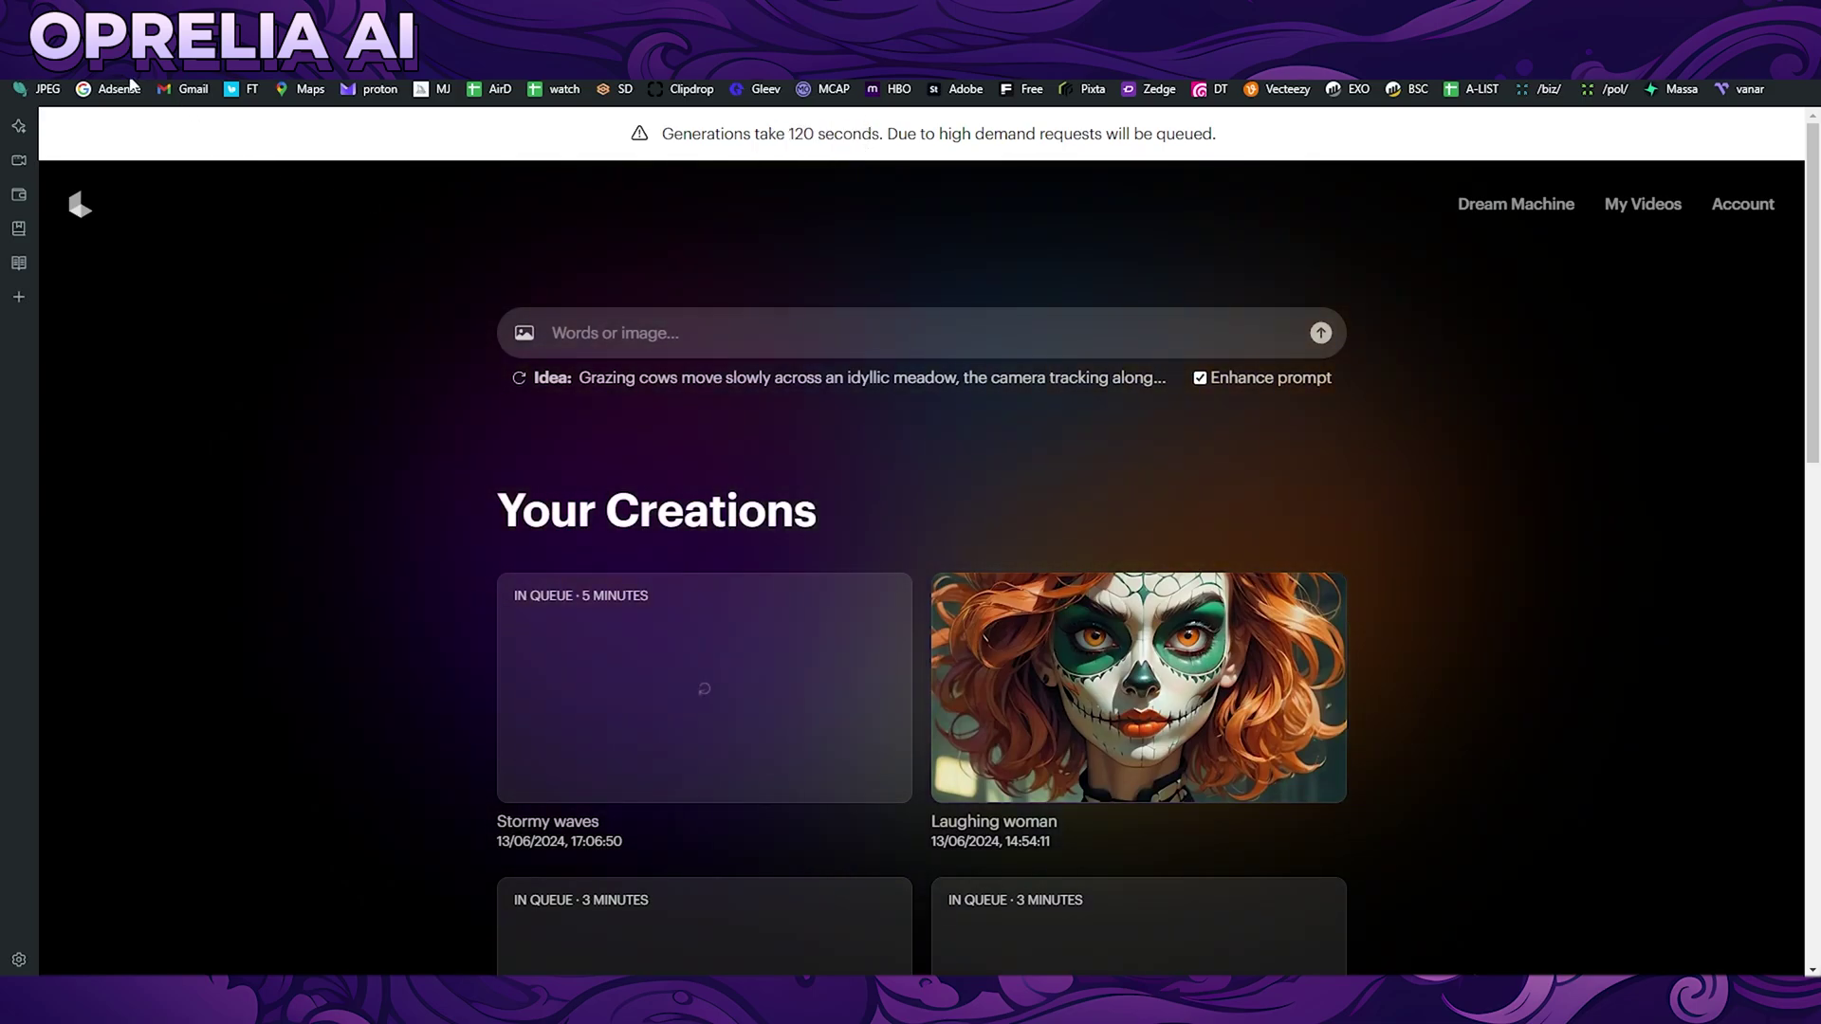
key("F5")
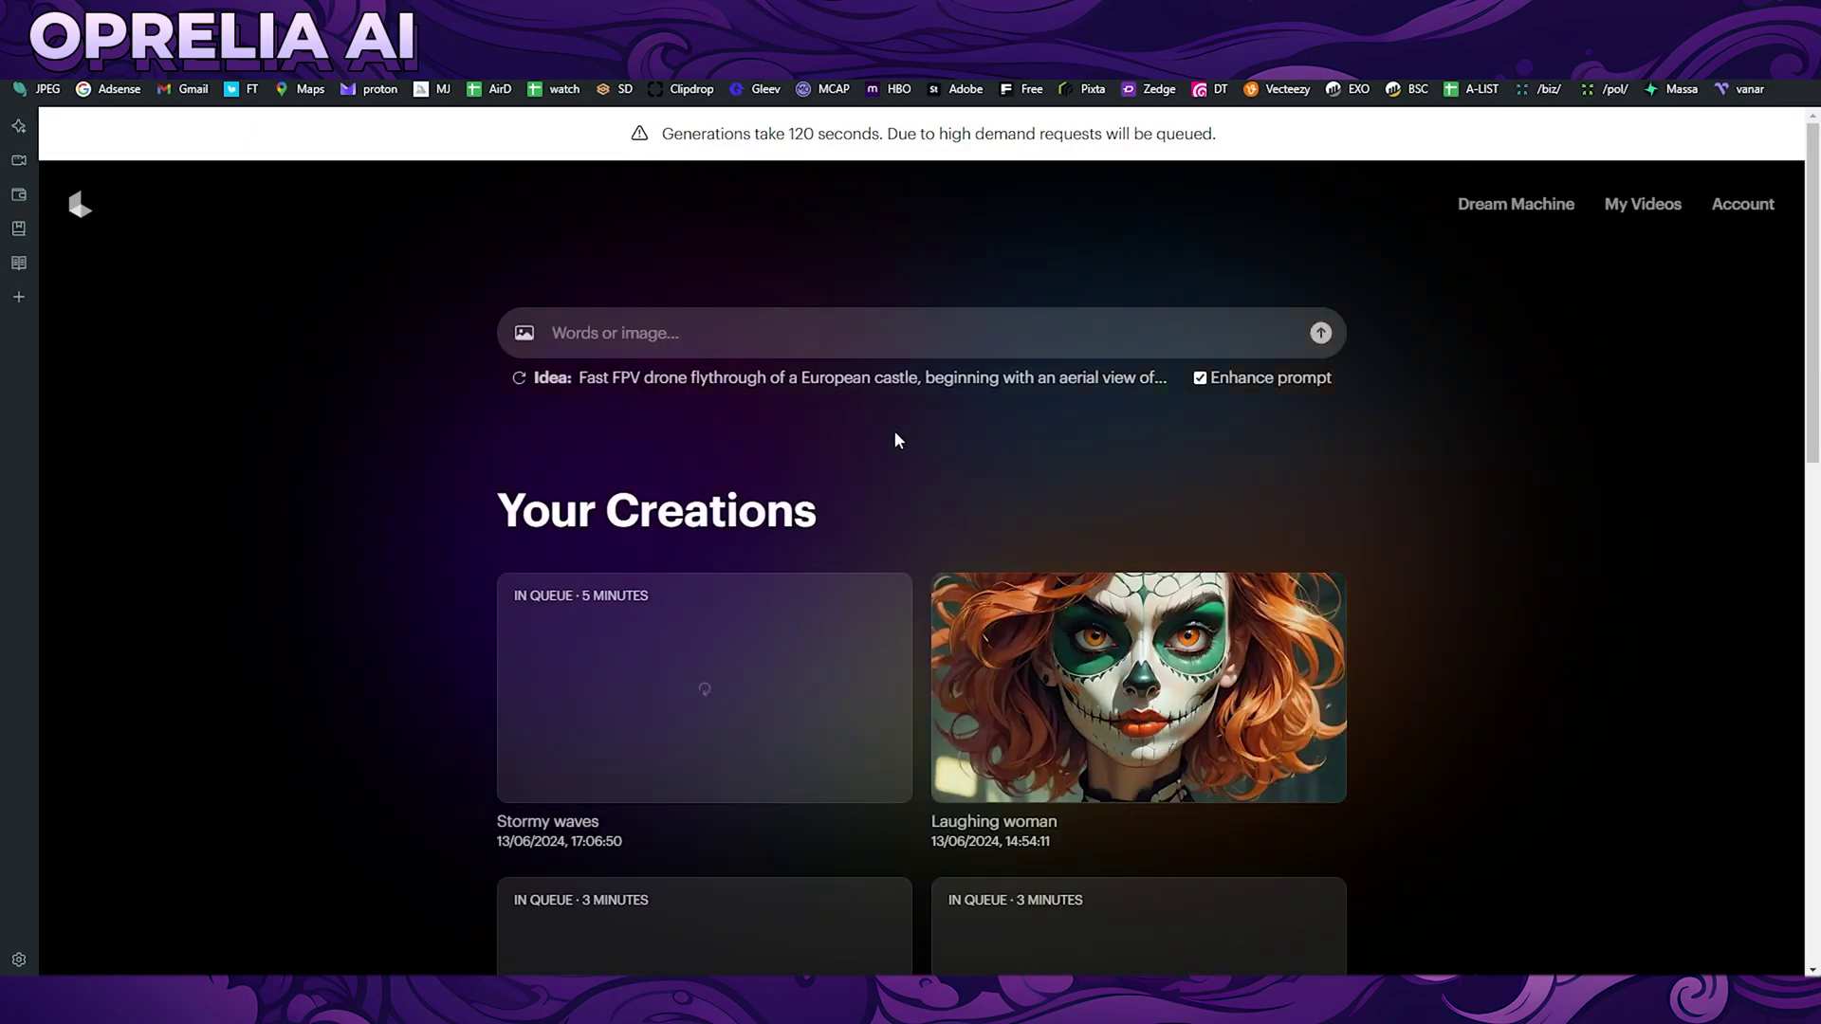
scroll(1038, 469, "down", 7)
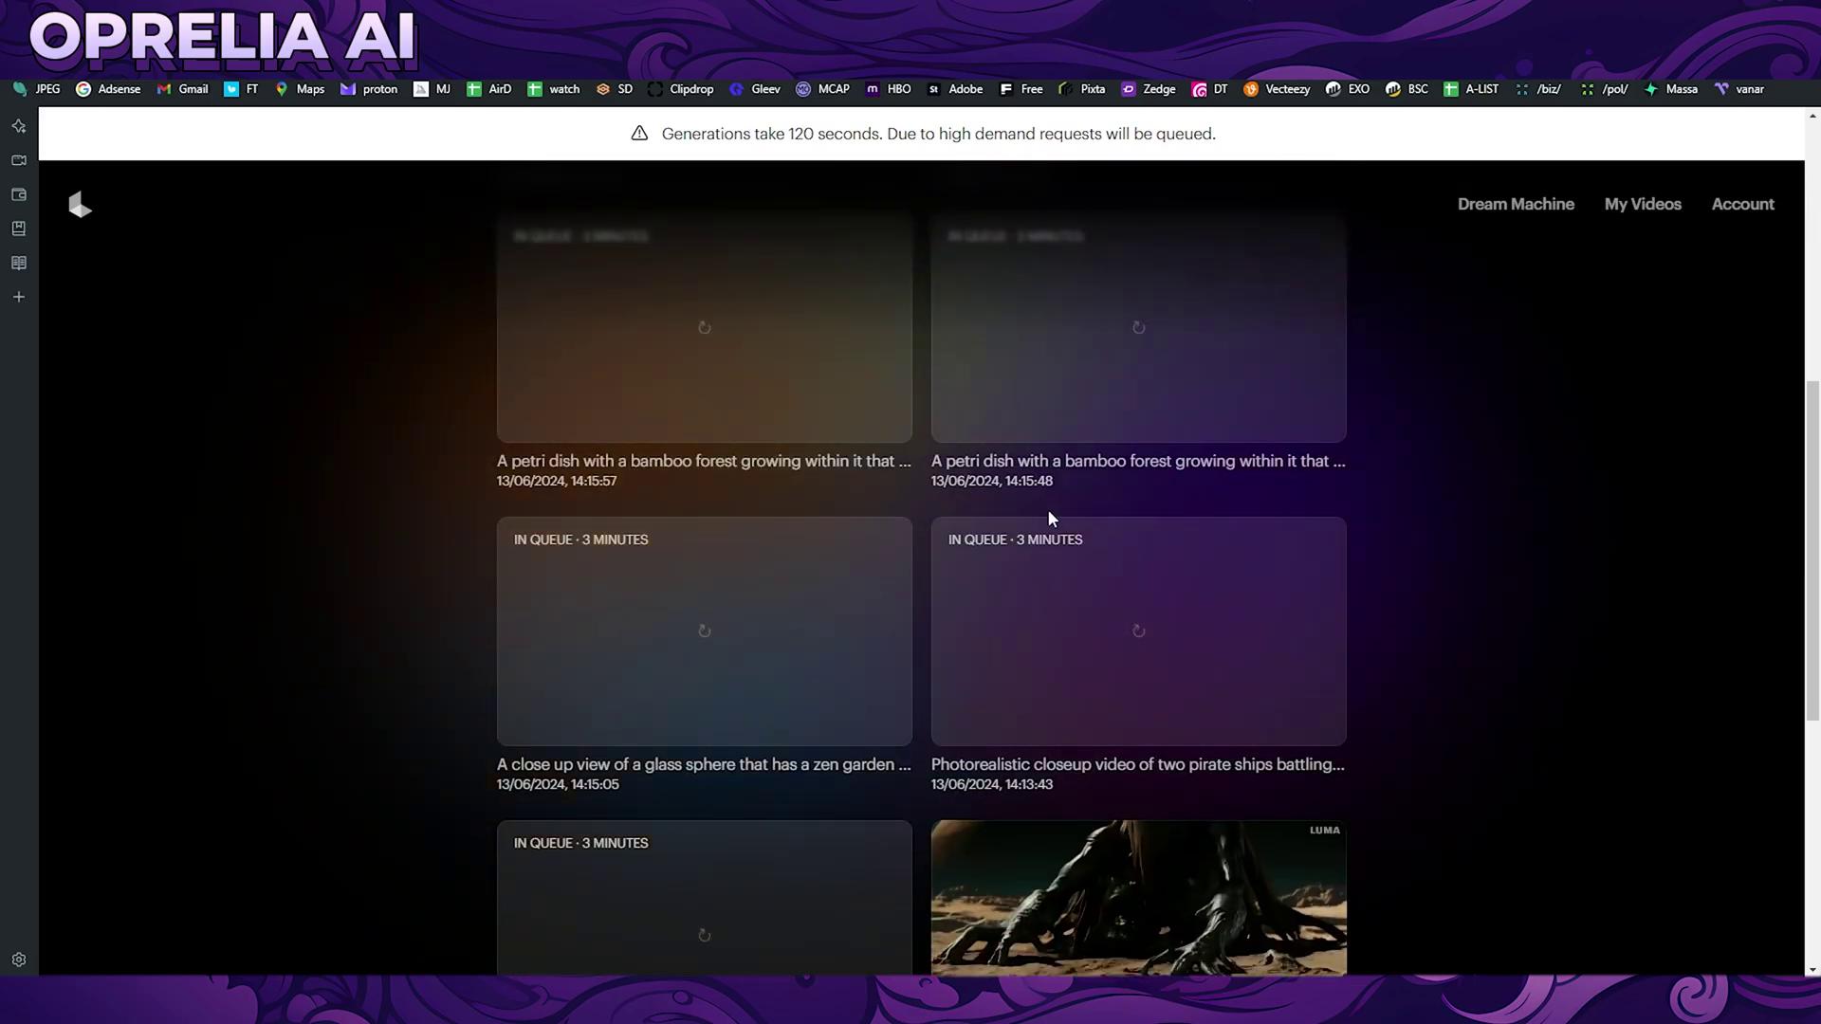
scroll(1051, 519, "up", 4)
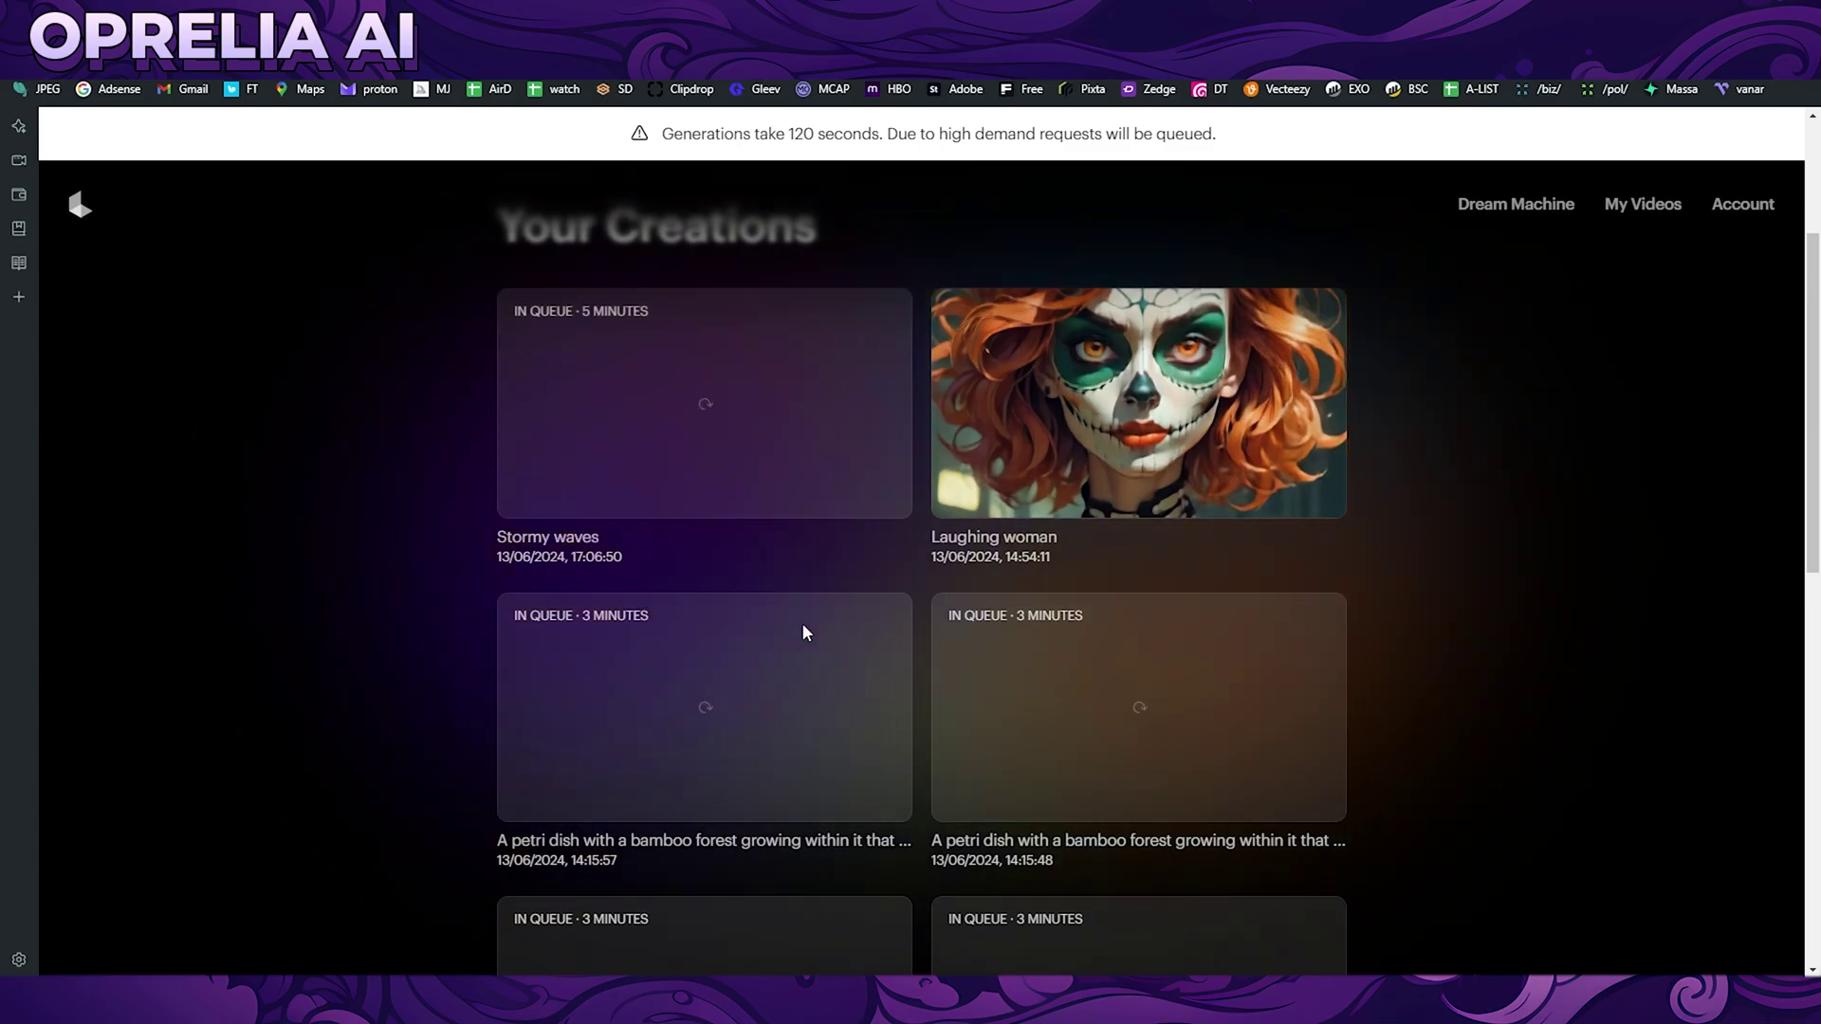
scroll(802, 623, "down", 10)
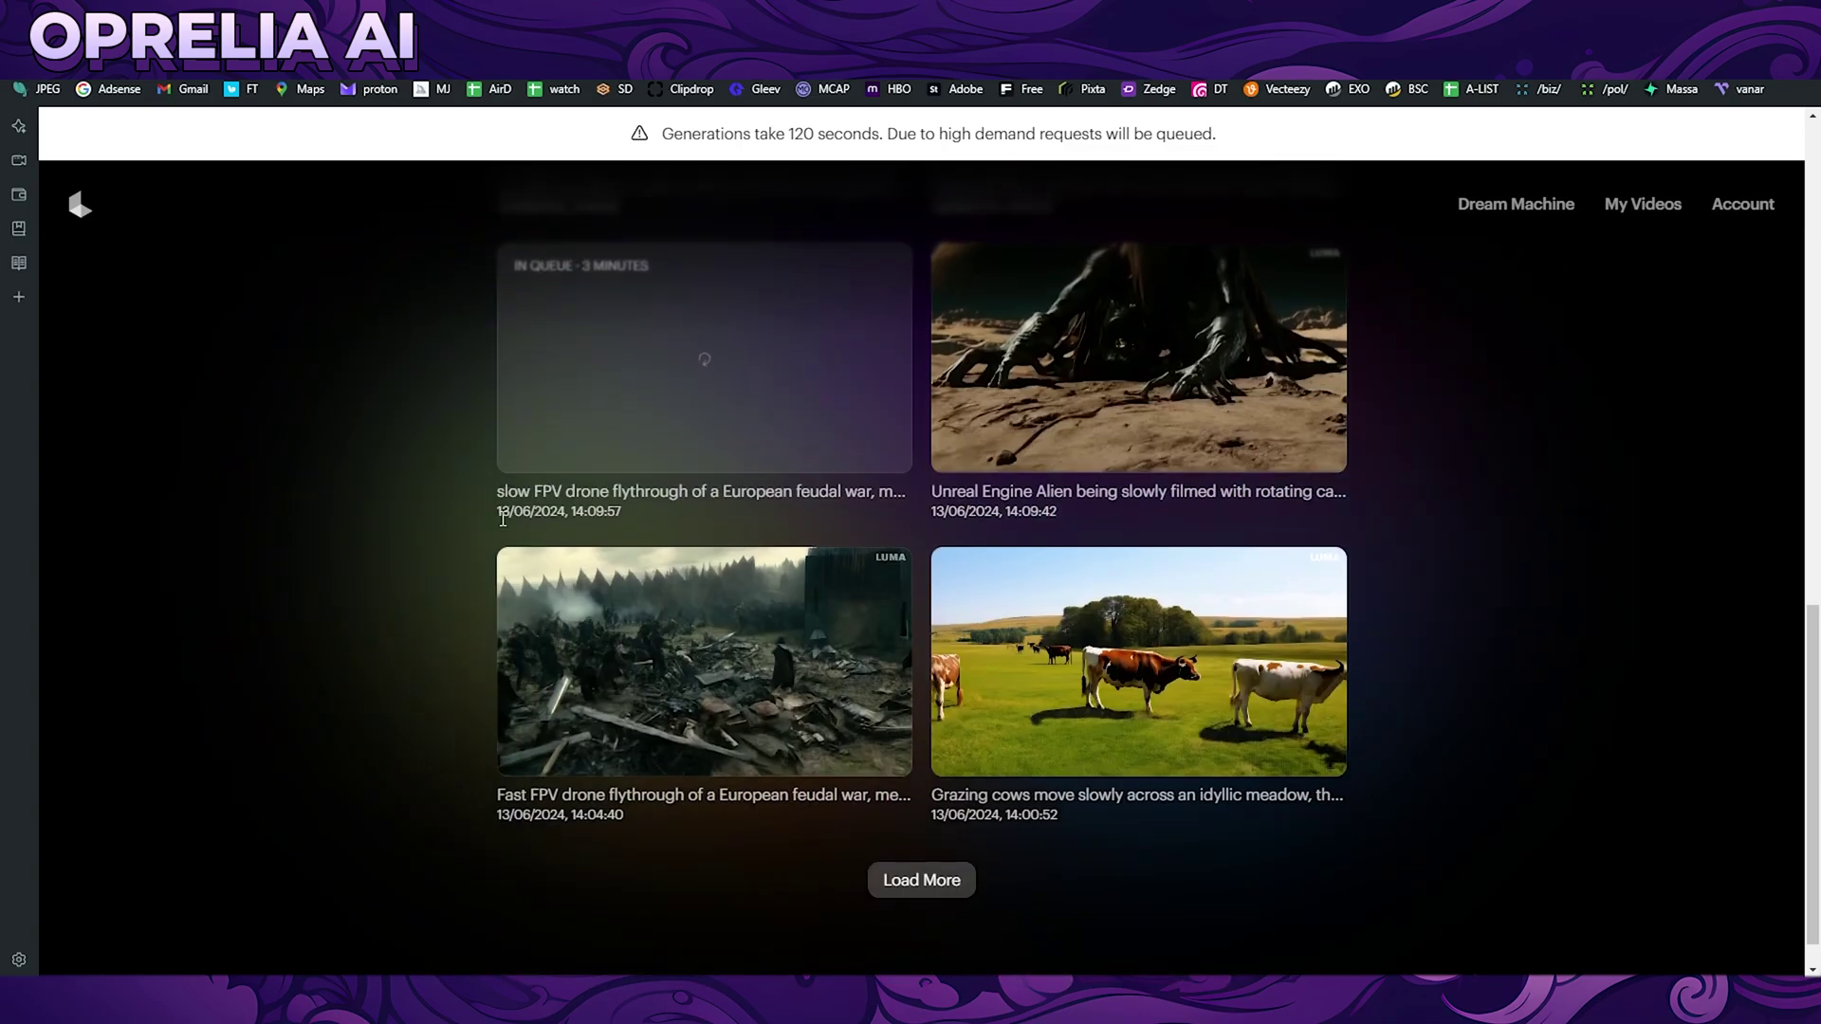
left_click(891, 853)
scroll(467, 668, "down", 10)
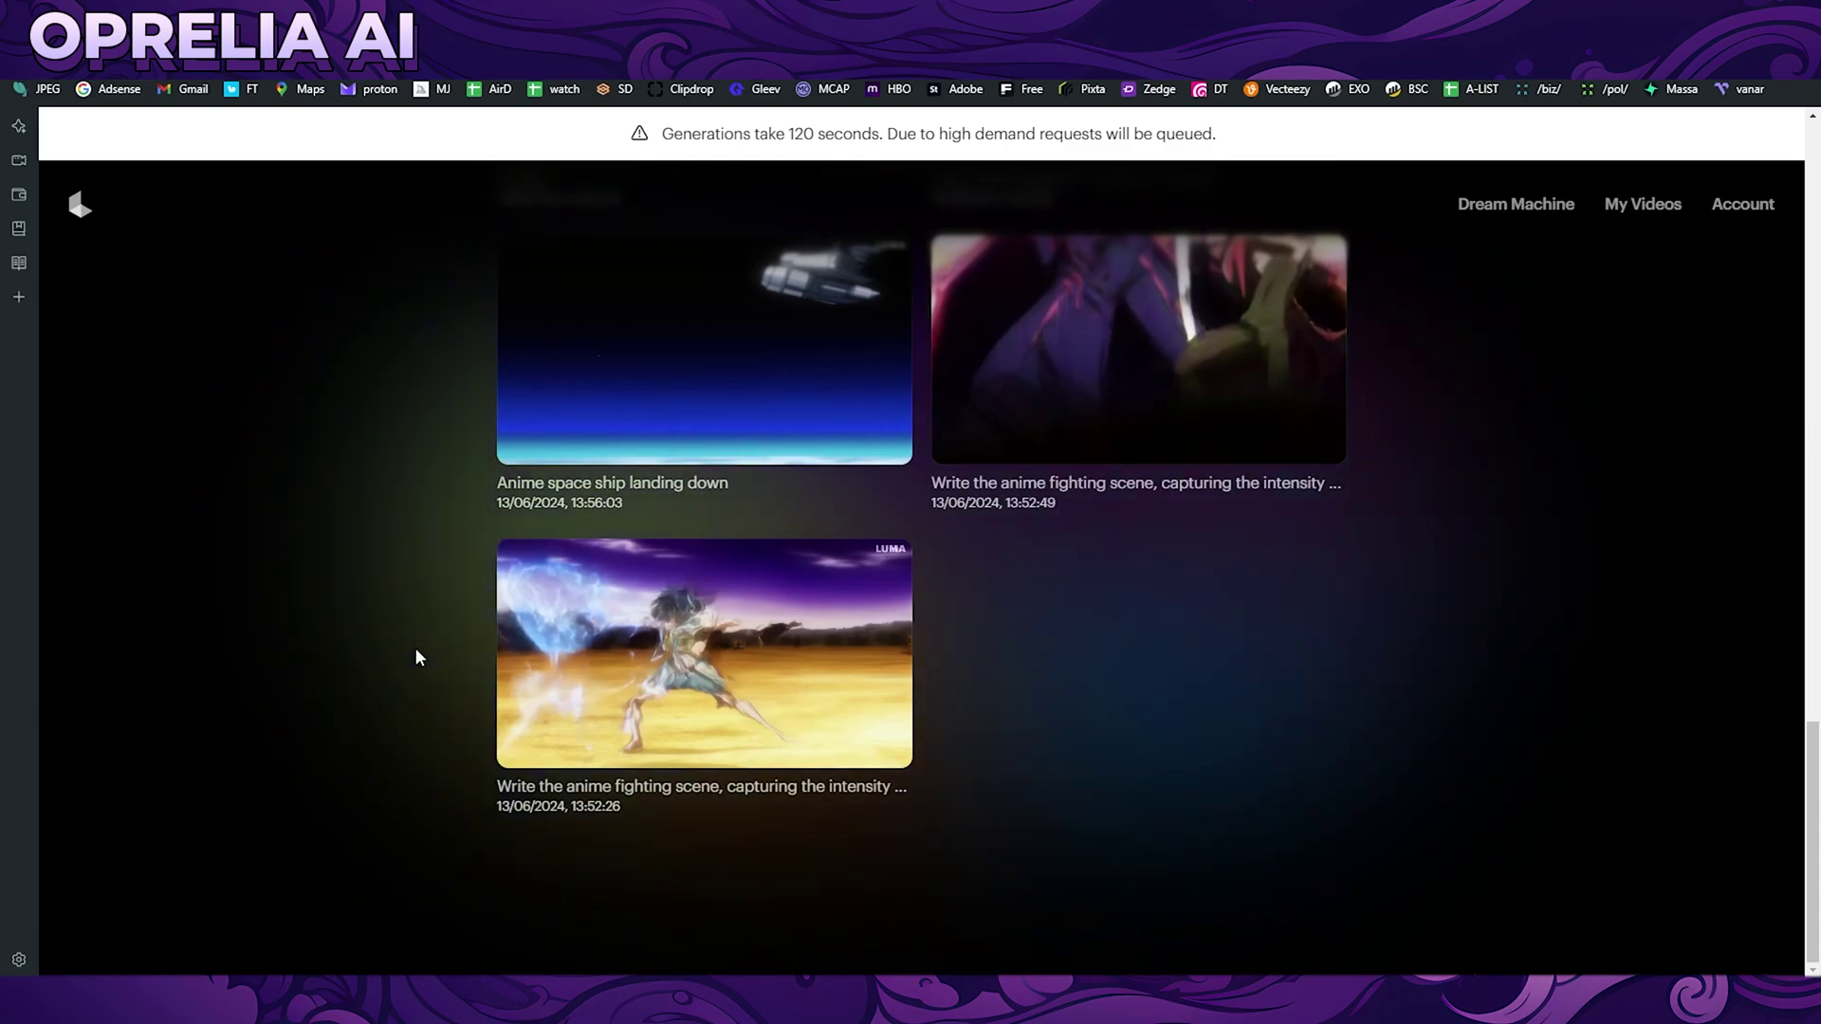
- Open the anime fighting scene creation to view its clip and full prompt
left_click(761, 702)
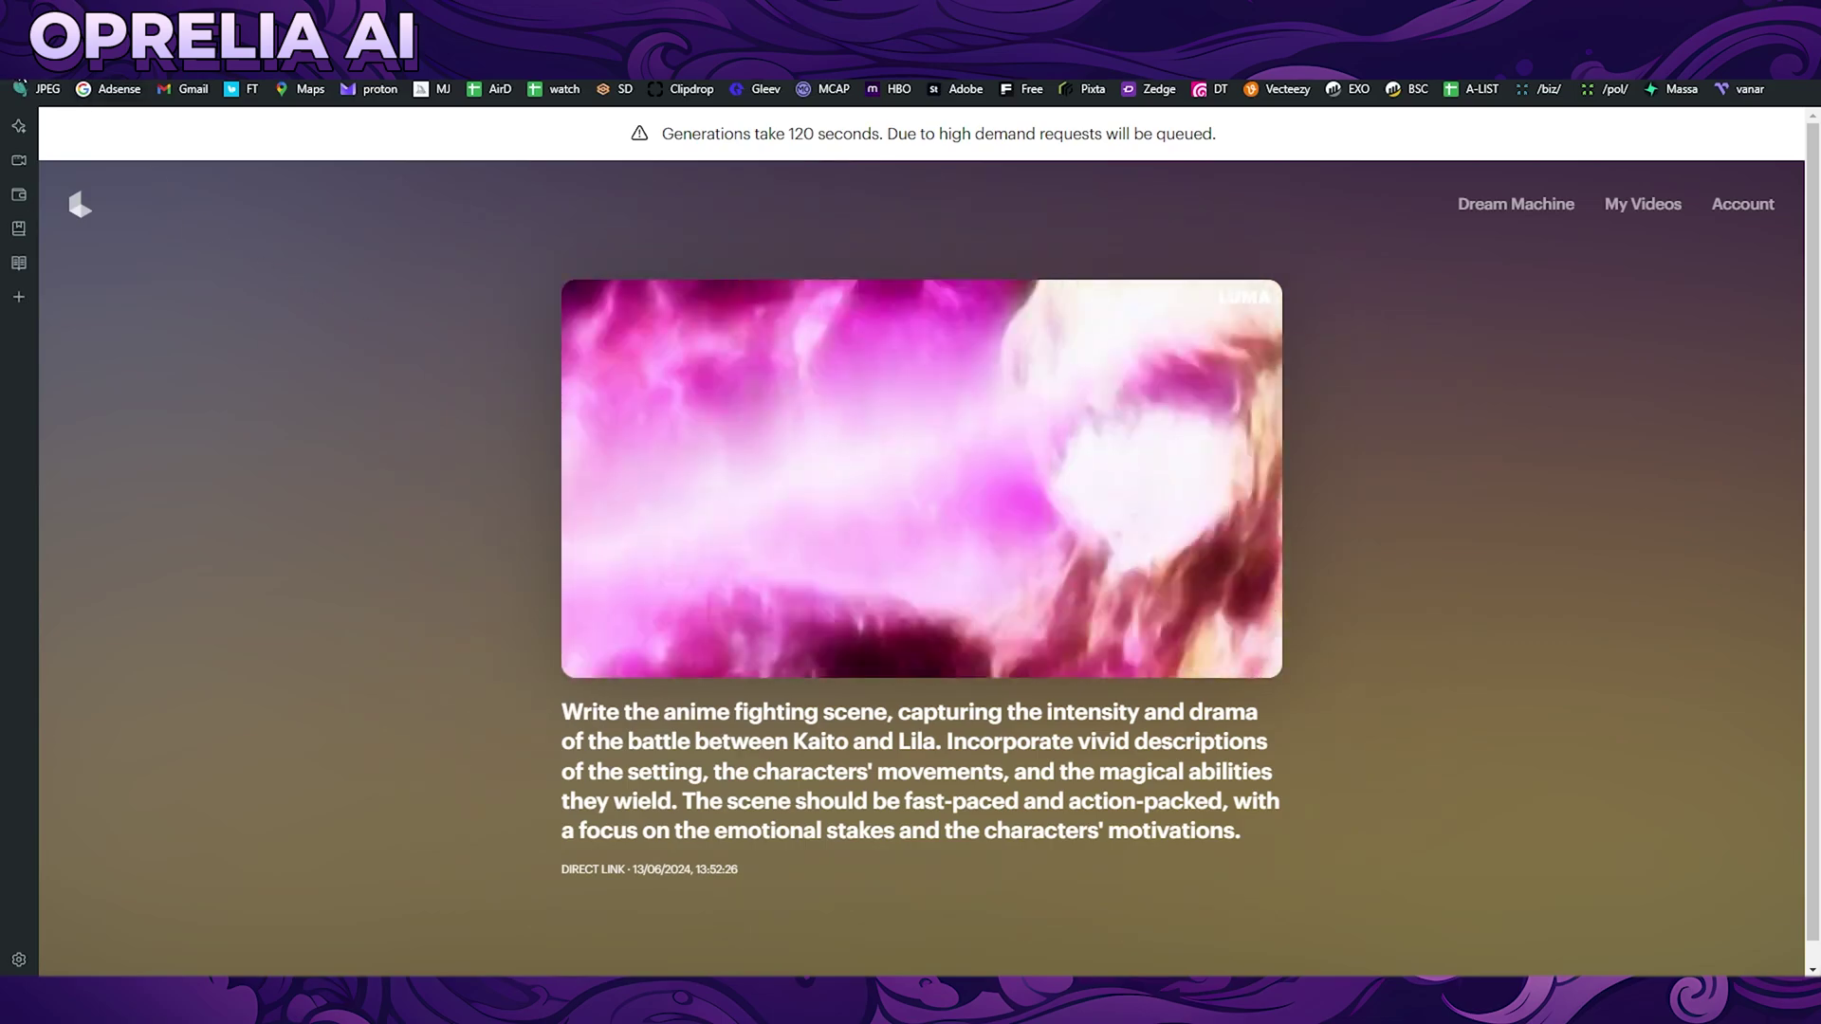
- Return to the gallery, load more, and open the second anime fighting scene from 13/06/2024 13:52:49
left_click(24, 68)
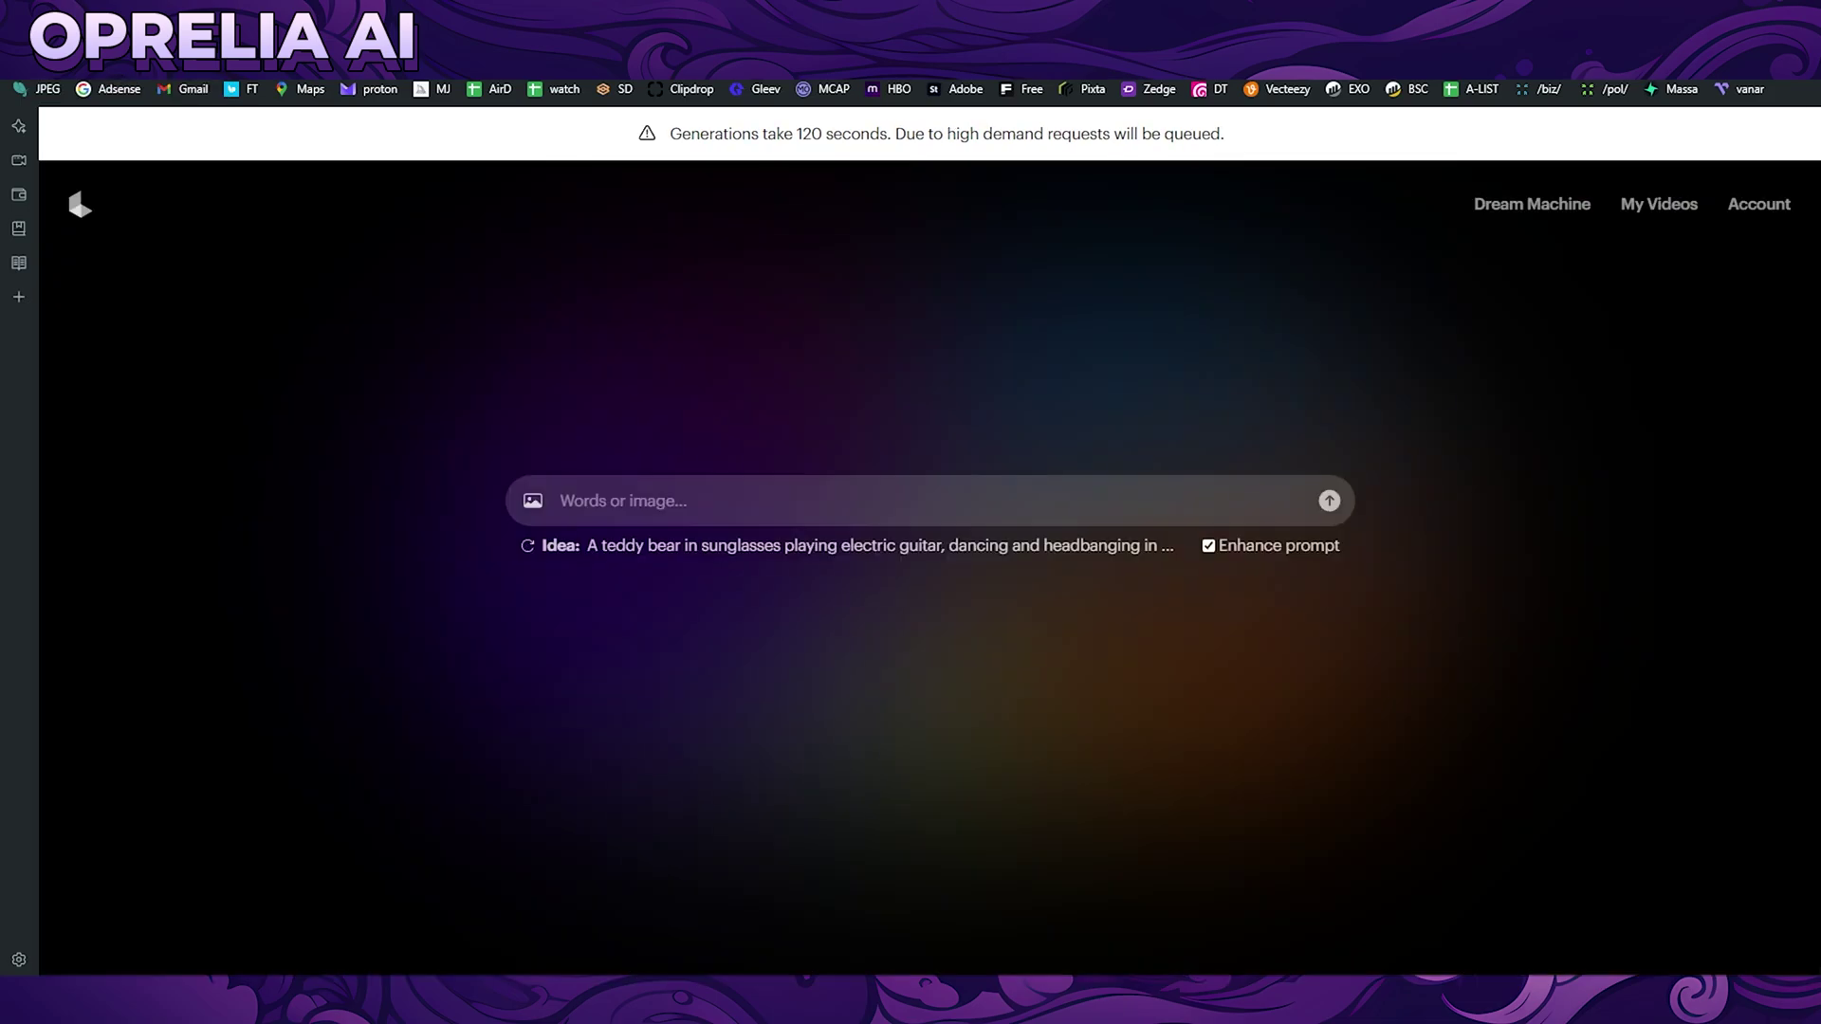
scroll(1262, 704, "down", 10)
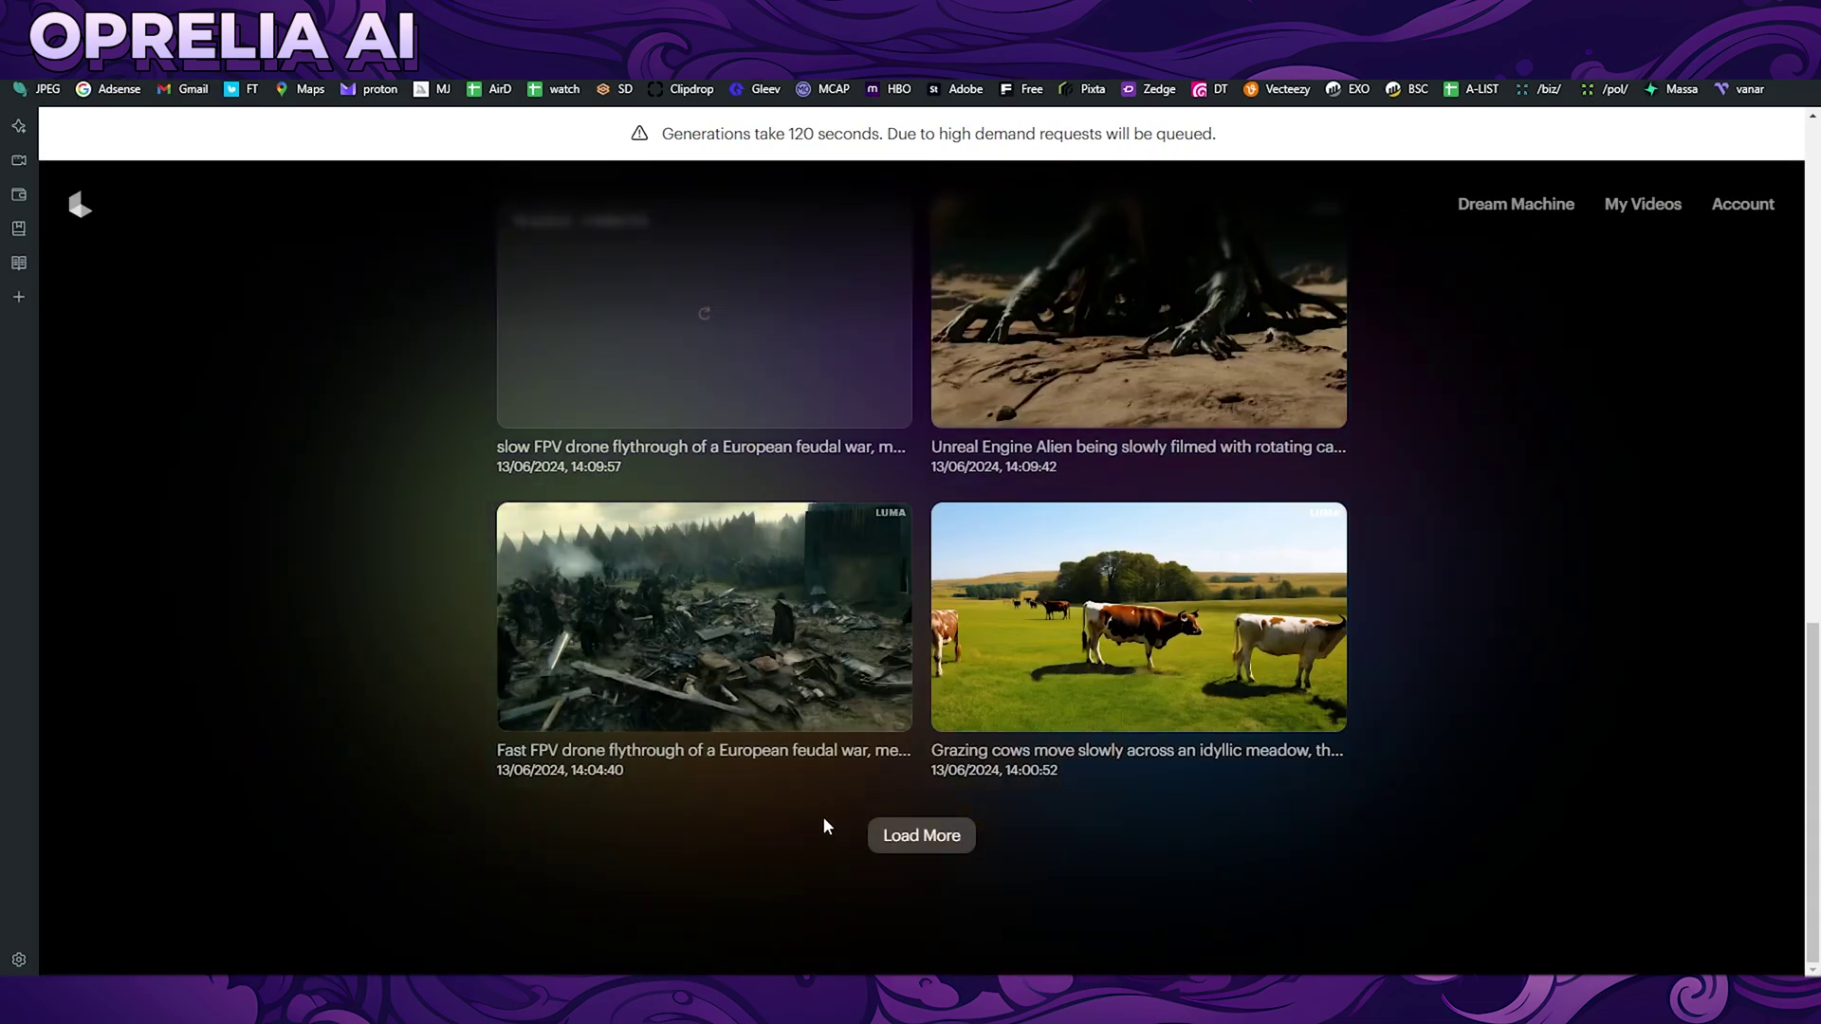
left_click(920, 835)
scroll(1043, 712, "down", 8)
left_click(1198, 432)
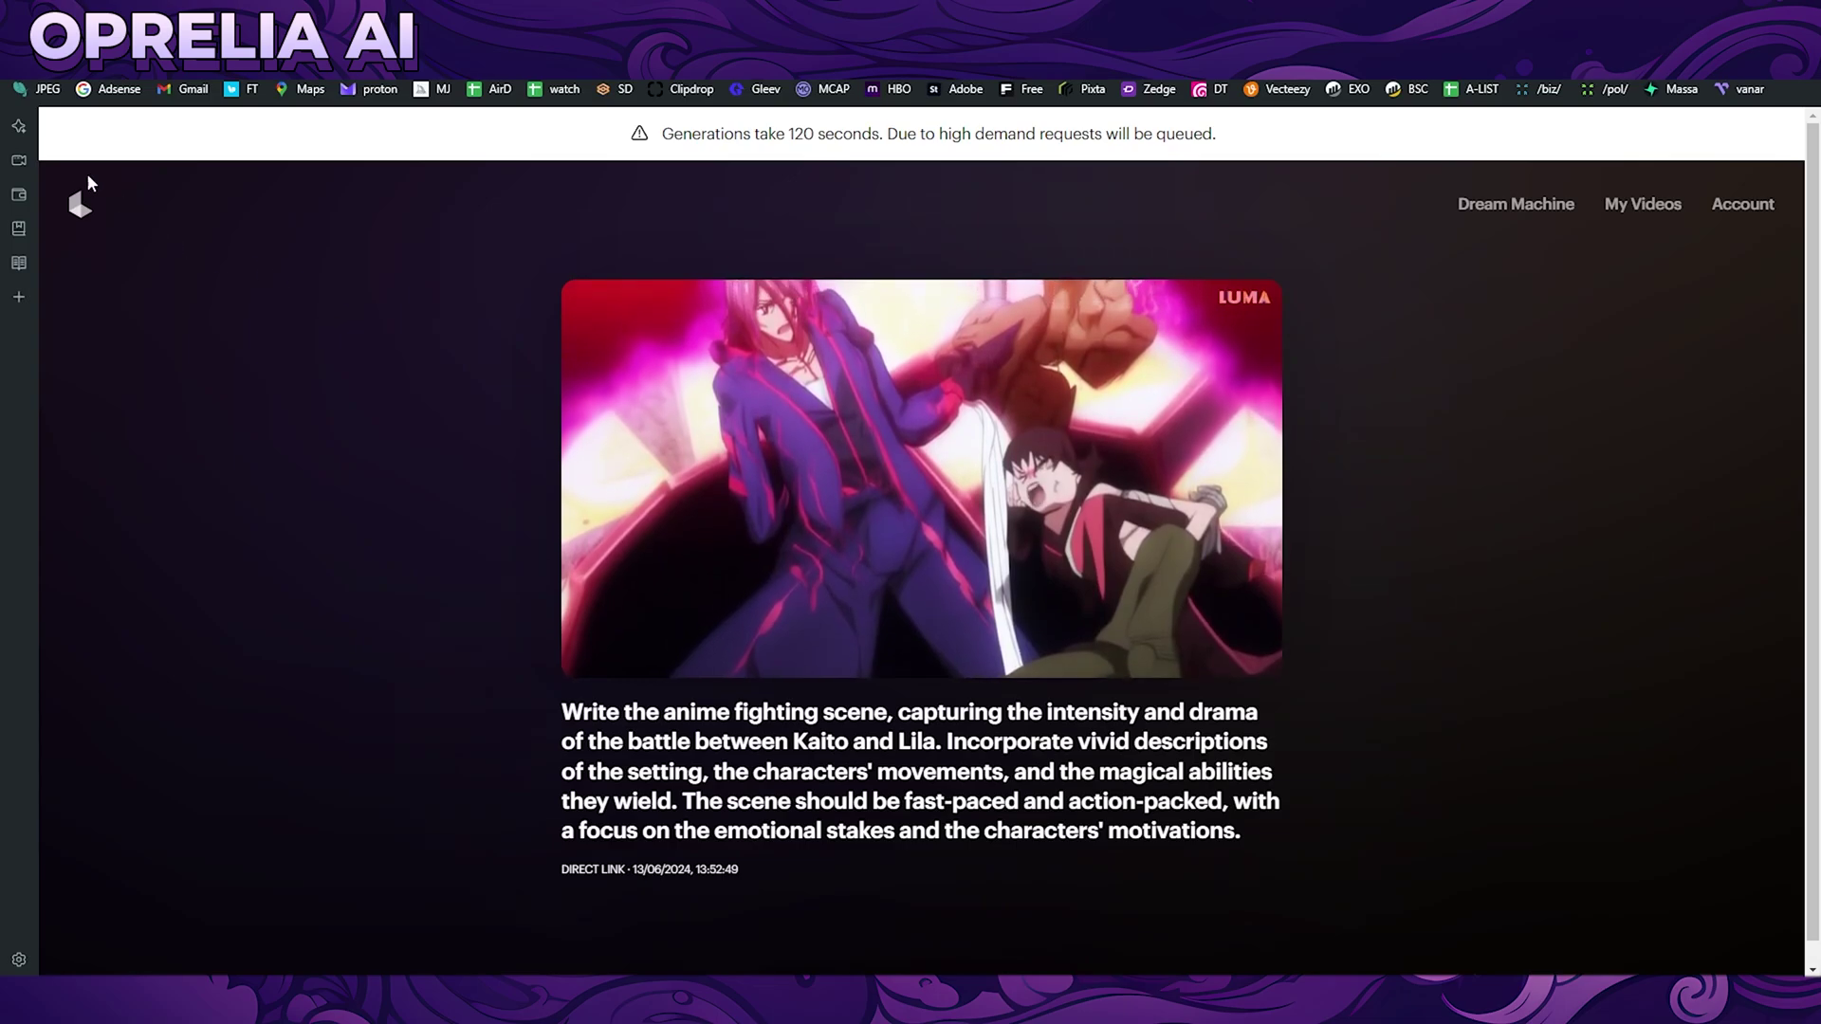
- Go back to Your Creations and load more creations into the gallery
key("alt+Left")
scroll(1164, 721, "down", 15)
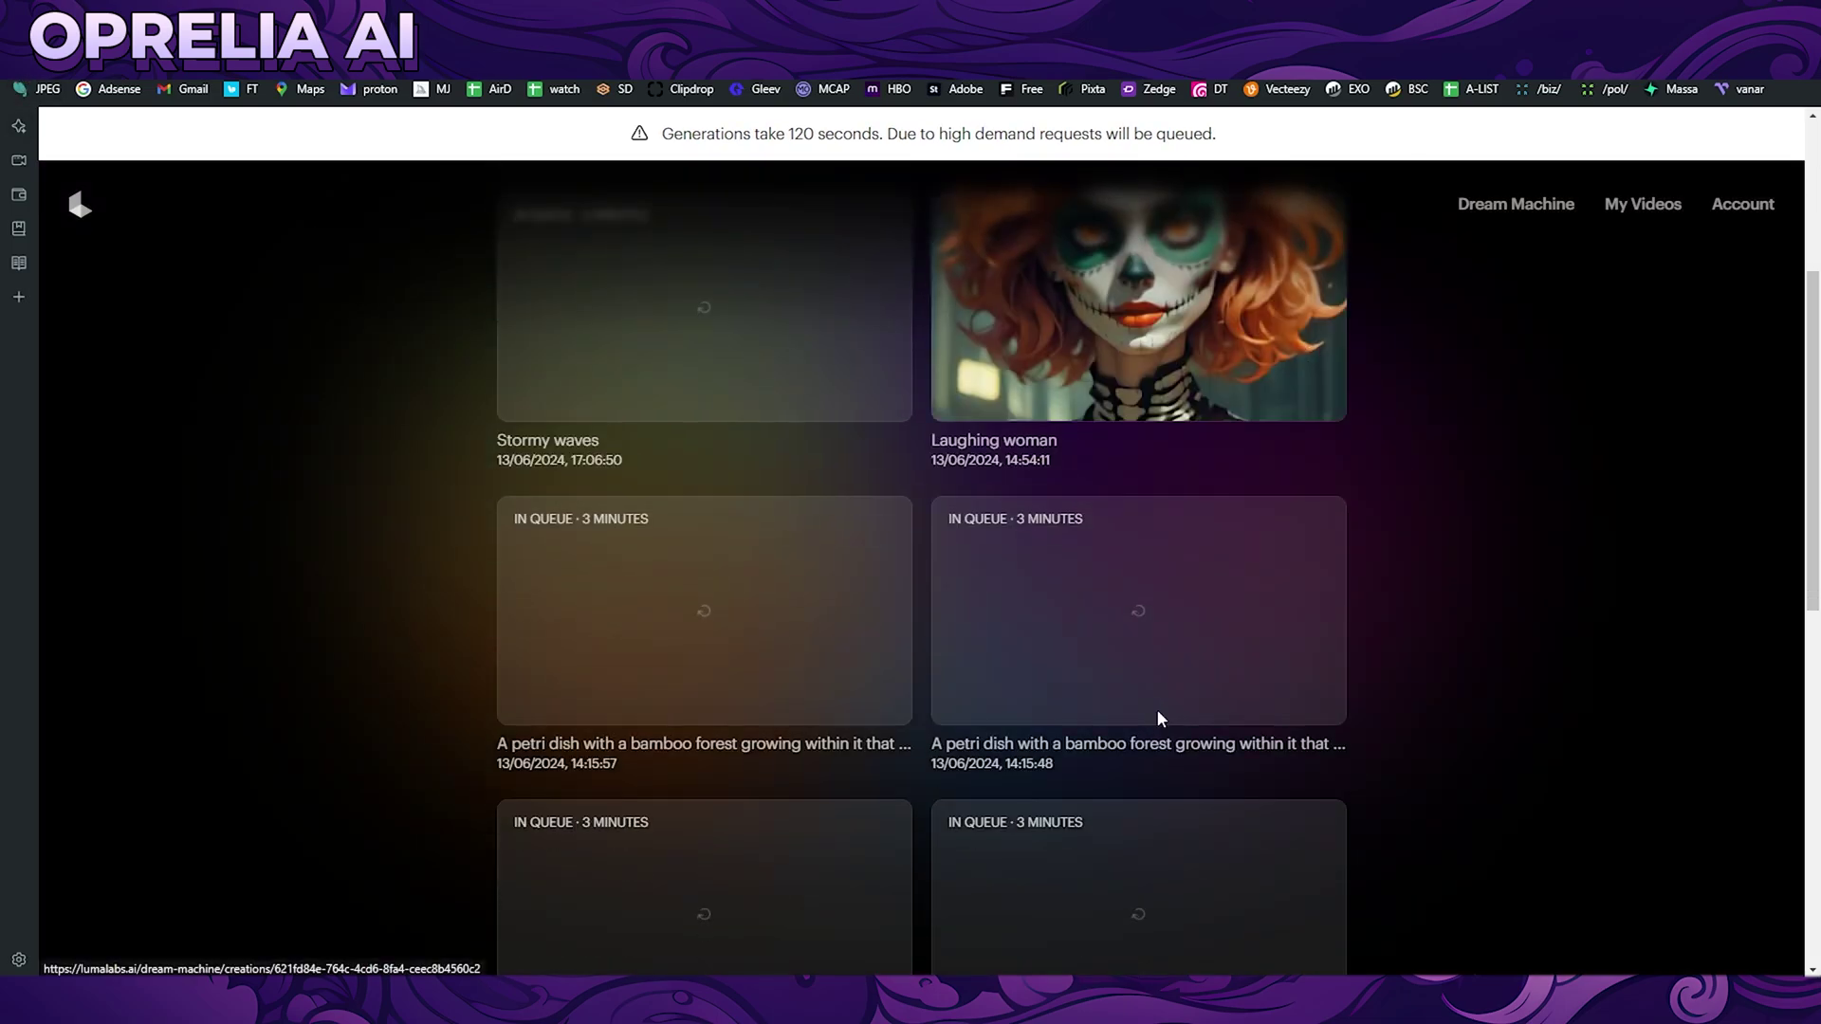
left_click(921, 835)
scroll(913, 806, "down", 4)
- Watch the 'Darth Vader walking through a corridor' clip, then return to the creations page
left_click(1142, 567)
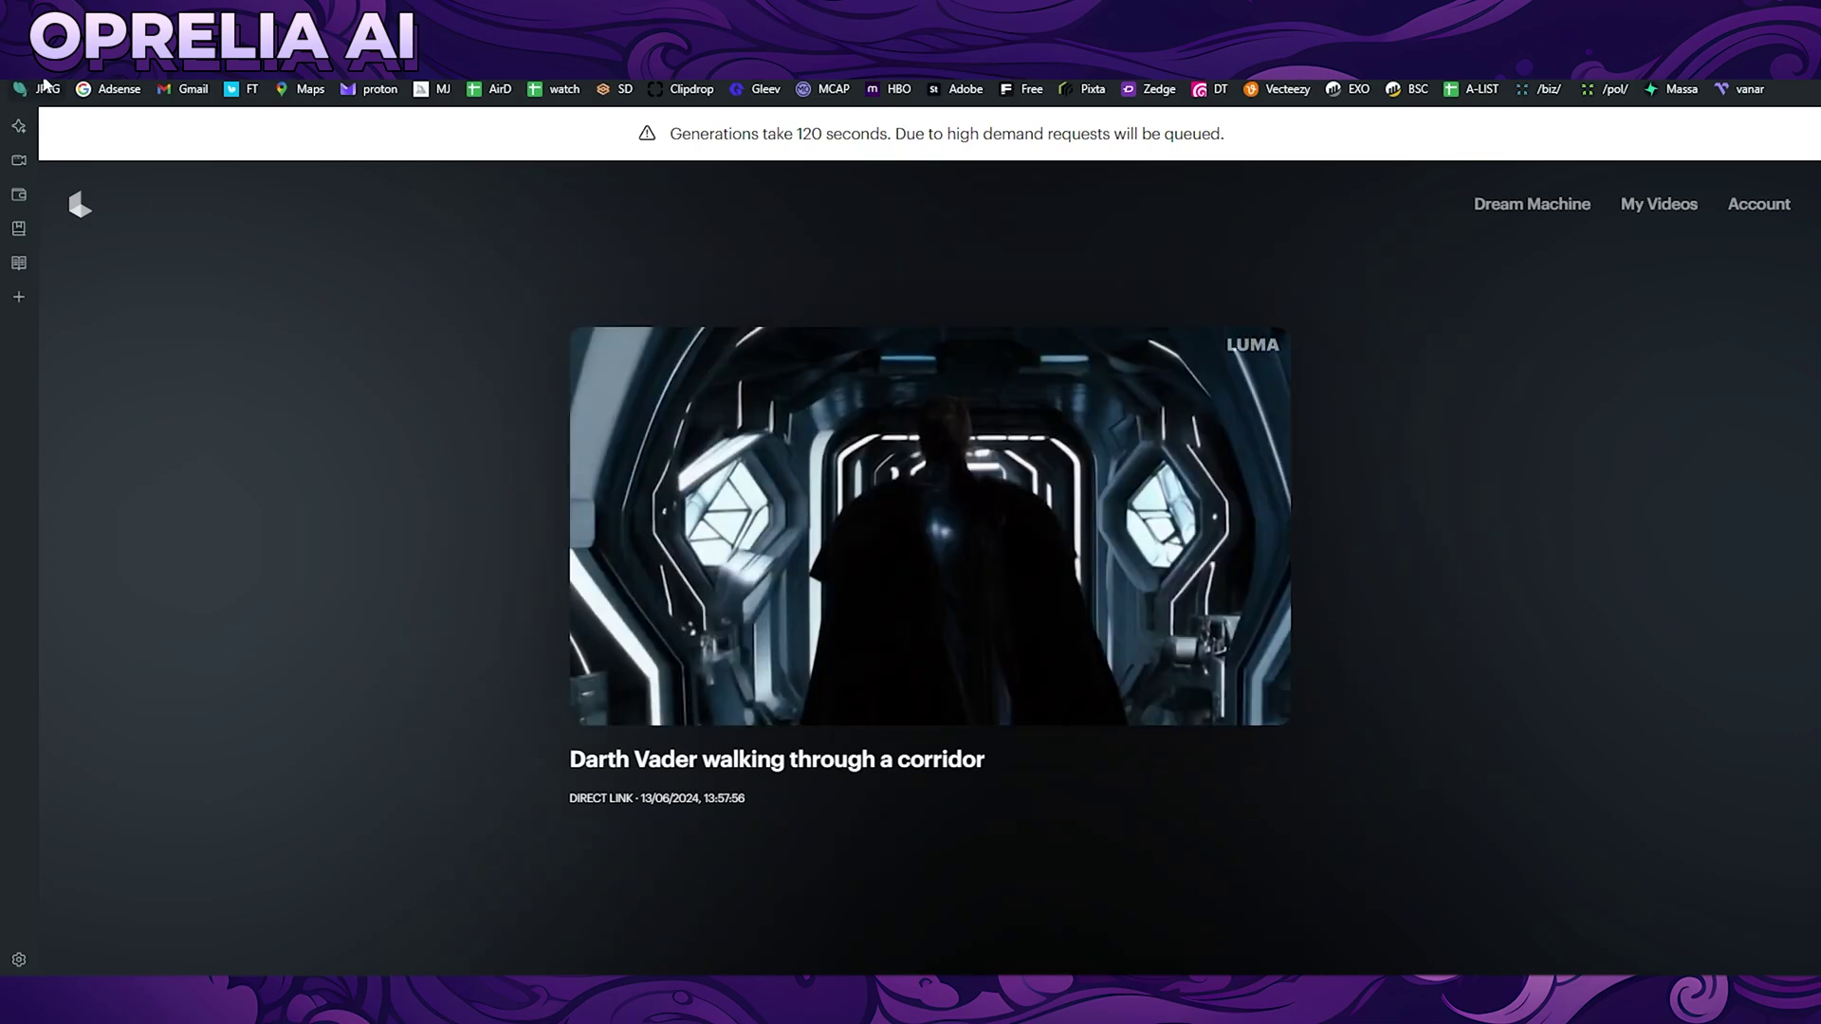
left_click(80, 204)
scroll(1375, 667, "down", 5)
- Open the 'Grazing cows move slowly across an idyllic meadow' creation and let it play
scroll(1372, 660, "down", 10)
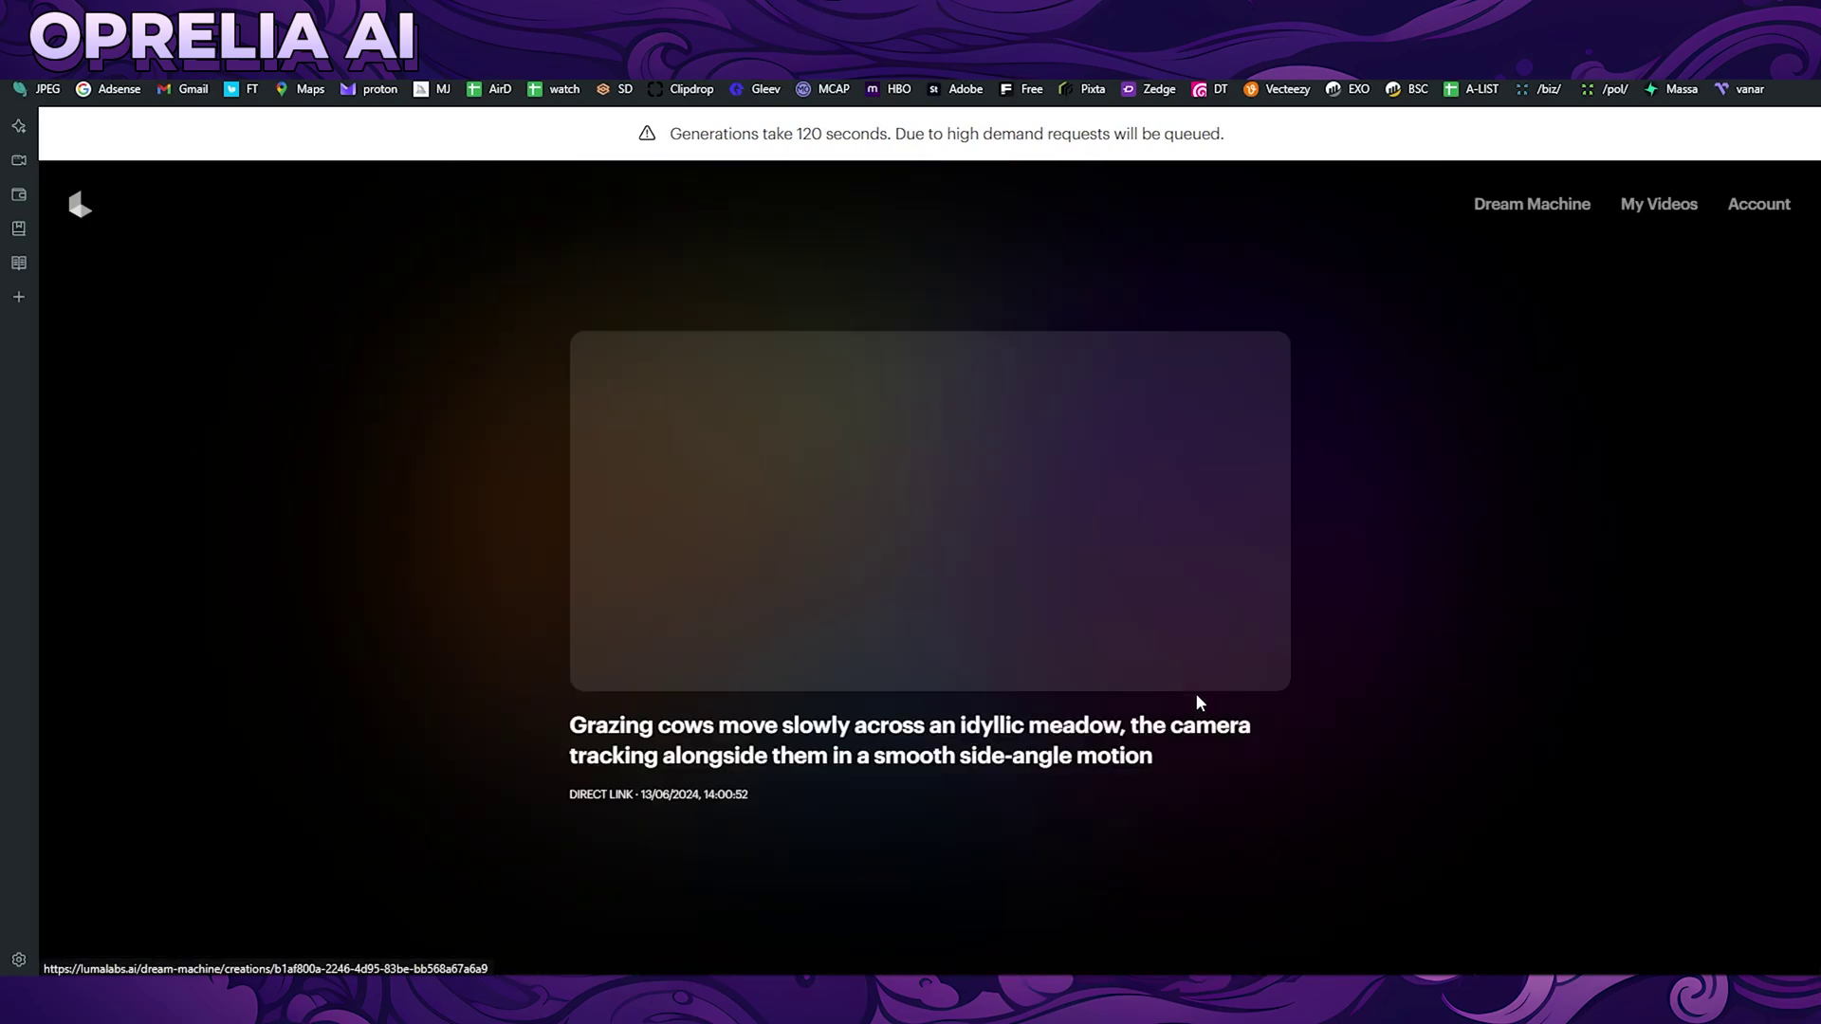
left_click(1197, 697)
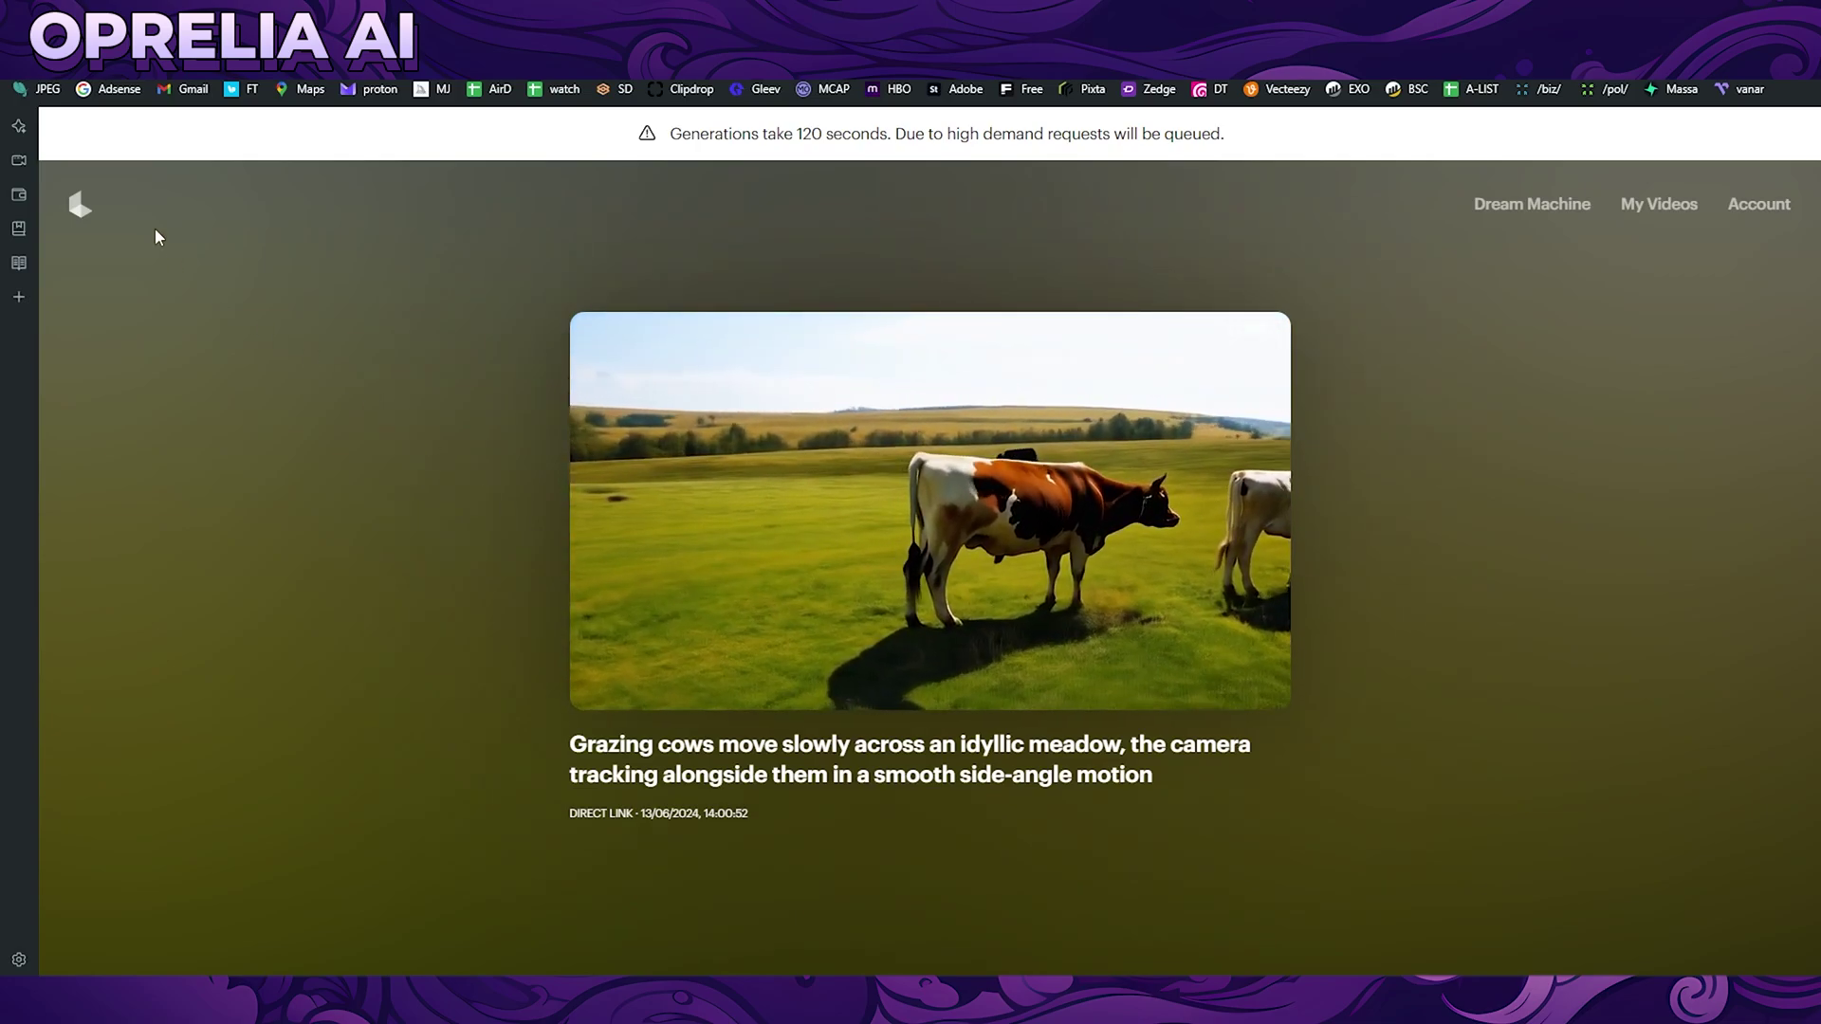
- Return to the gallery and review the Fast FPV drone battlefield video and its title
key("alt+Left")
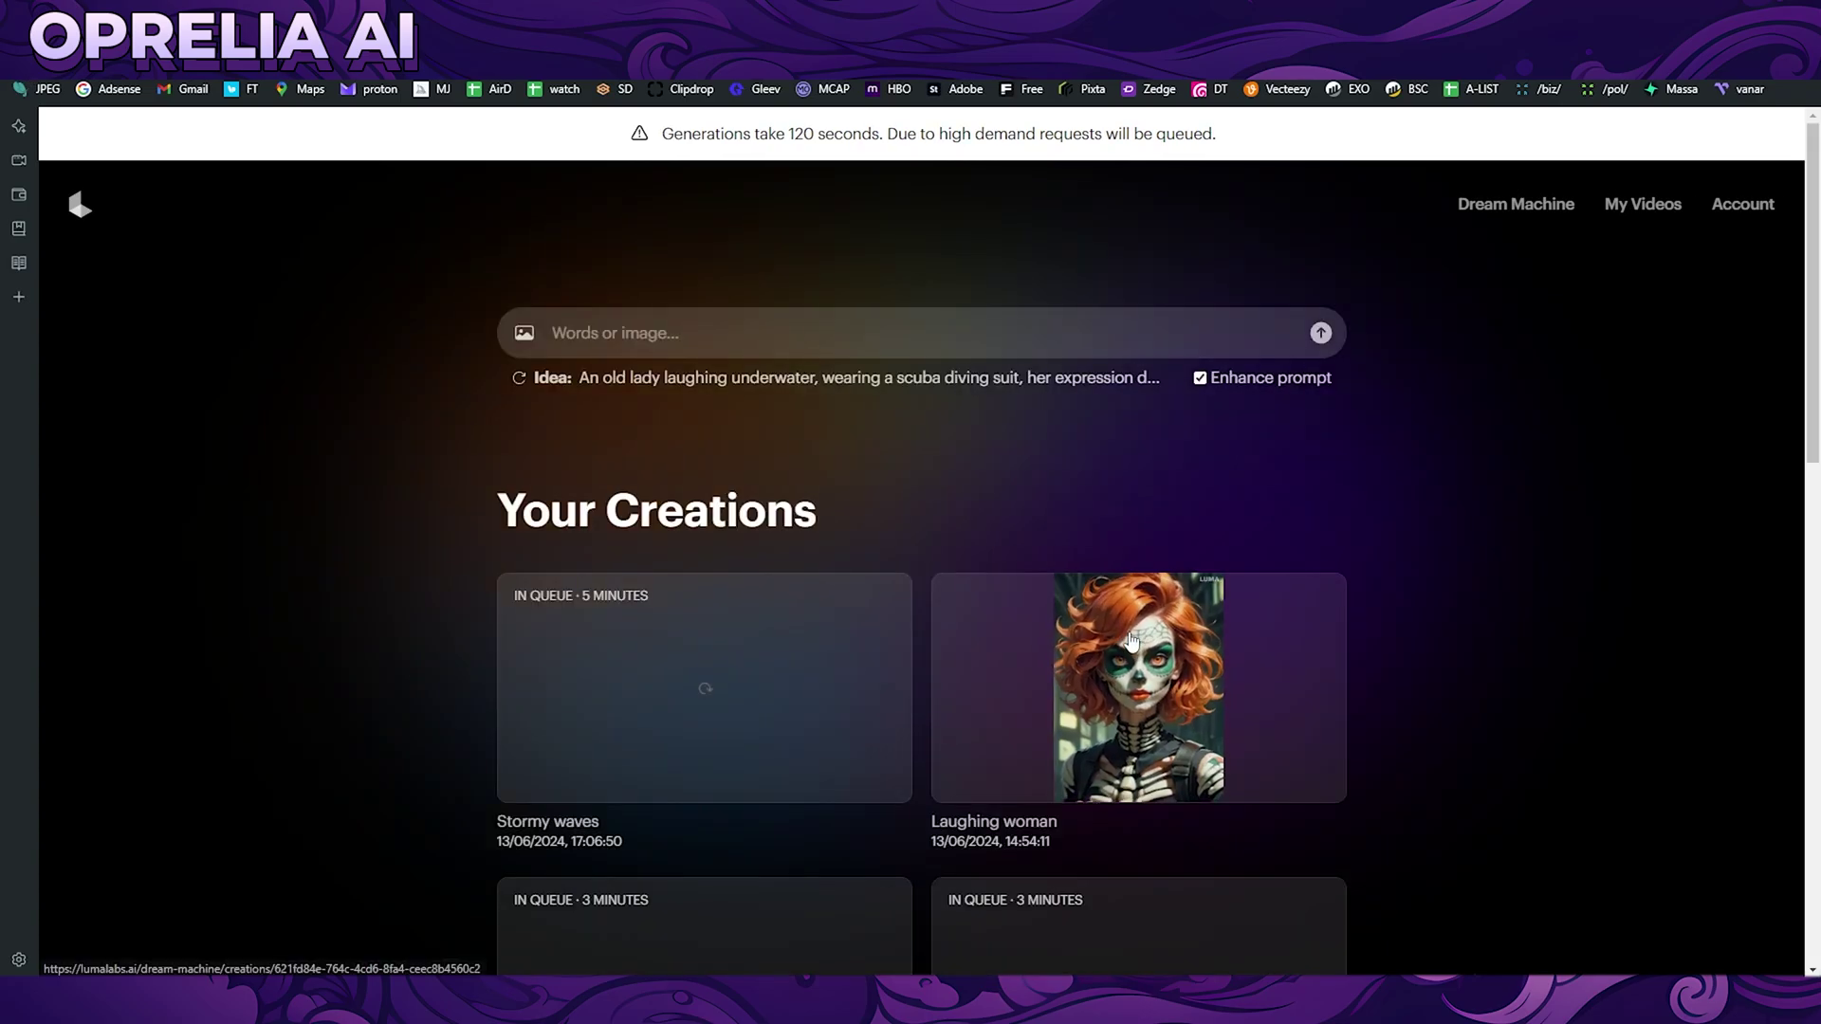
scroll(1034, 726, "down", 5)
scroll(1034, 726, "down", 8)
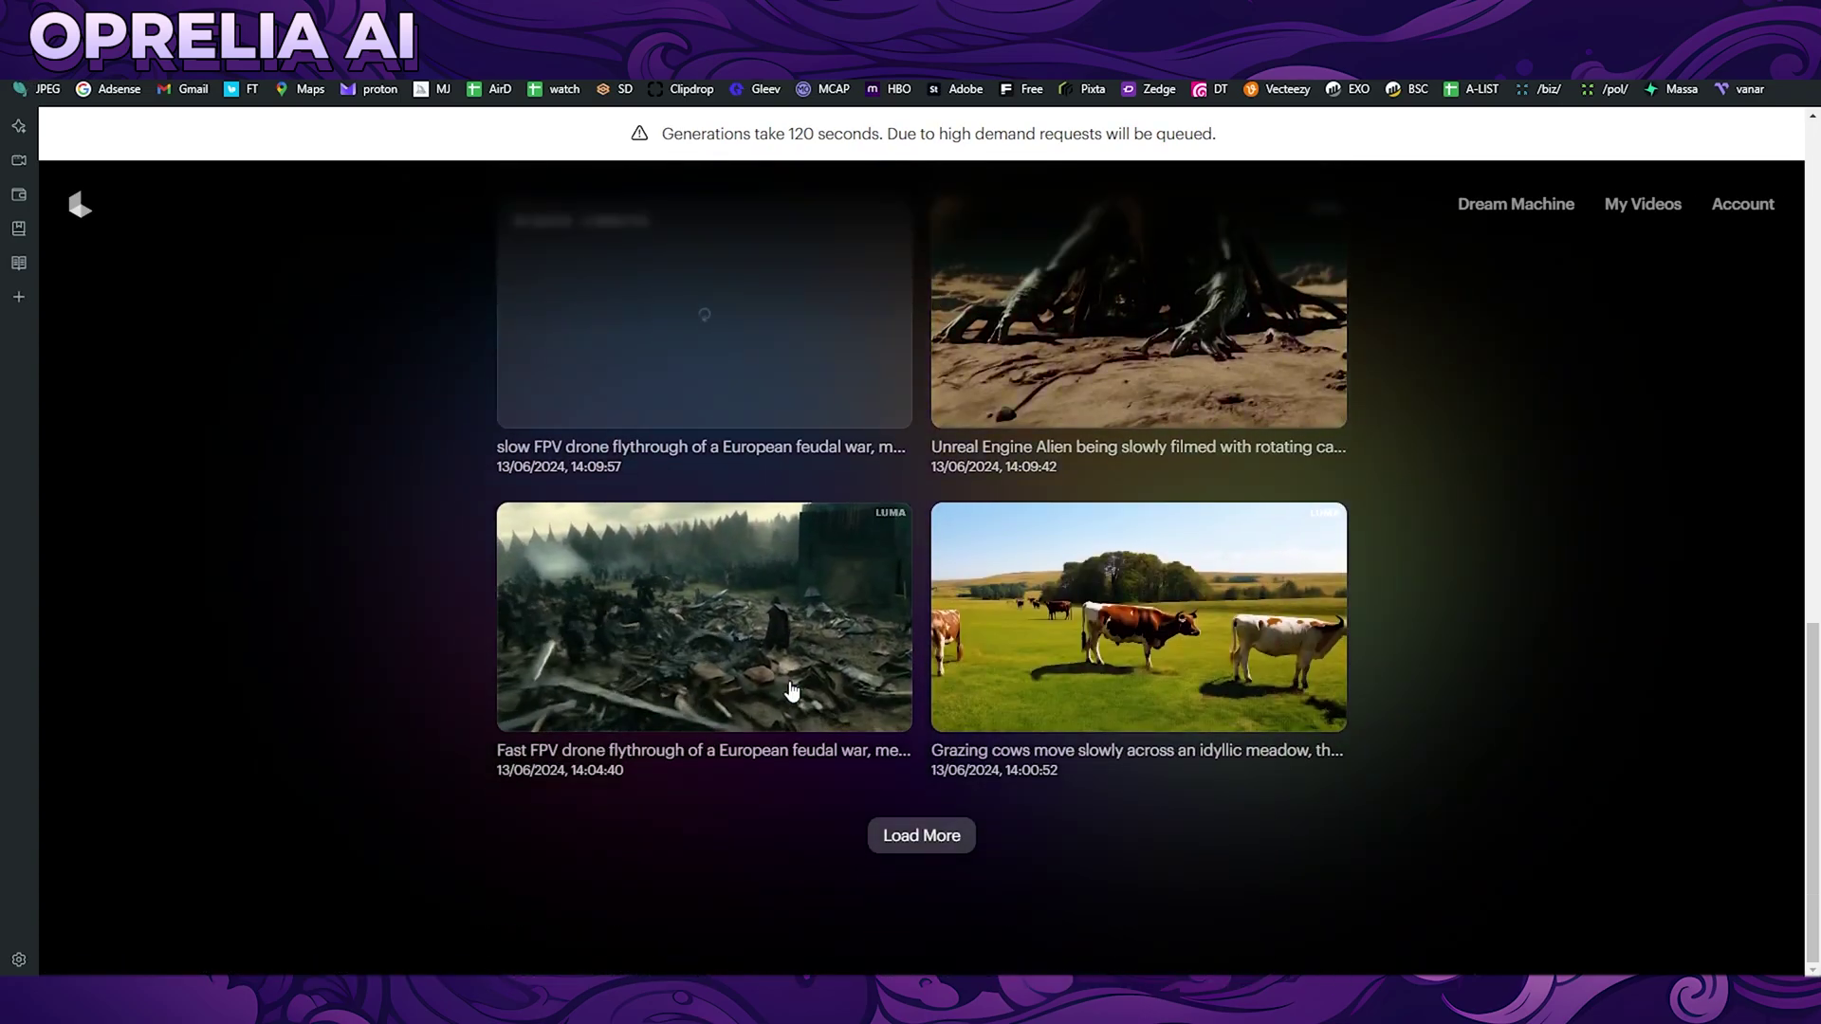
left_click(801, 654)
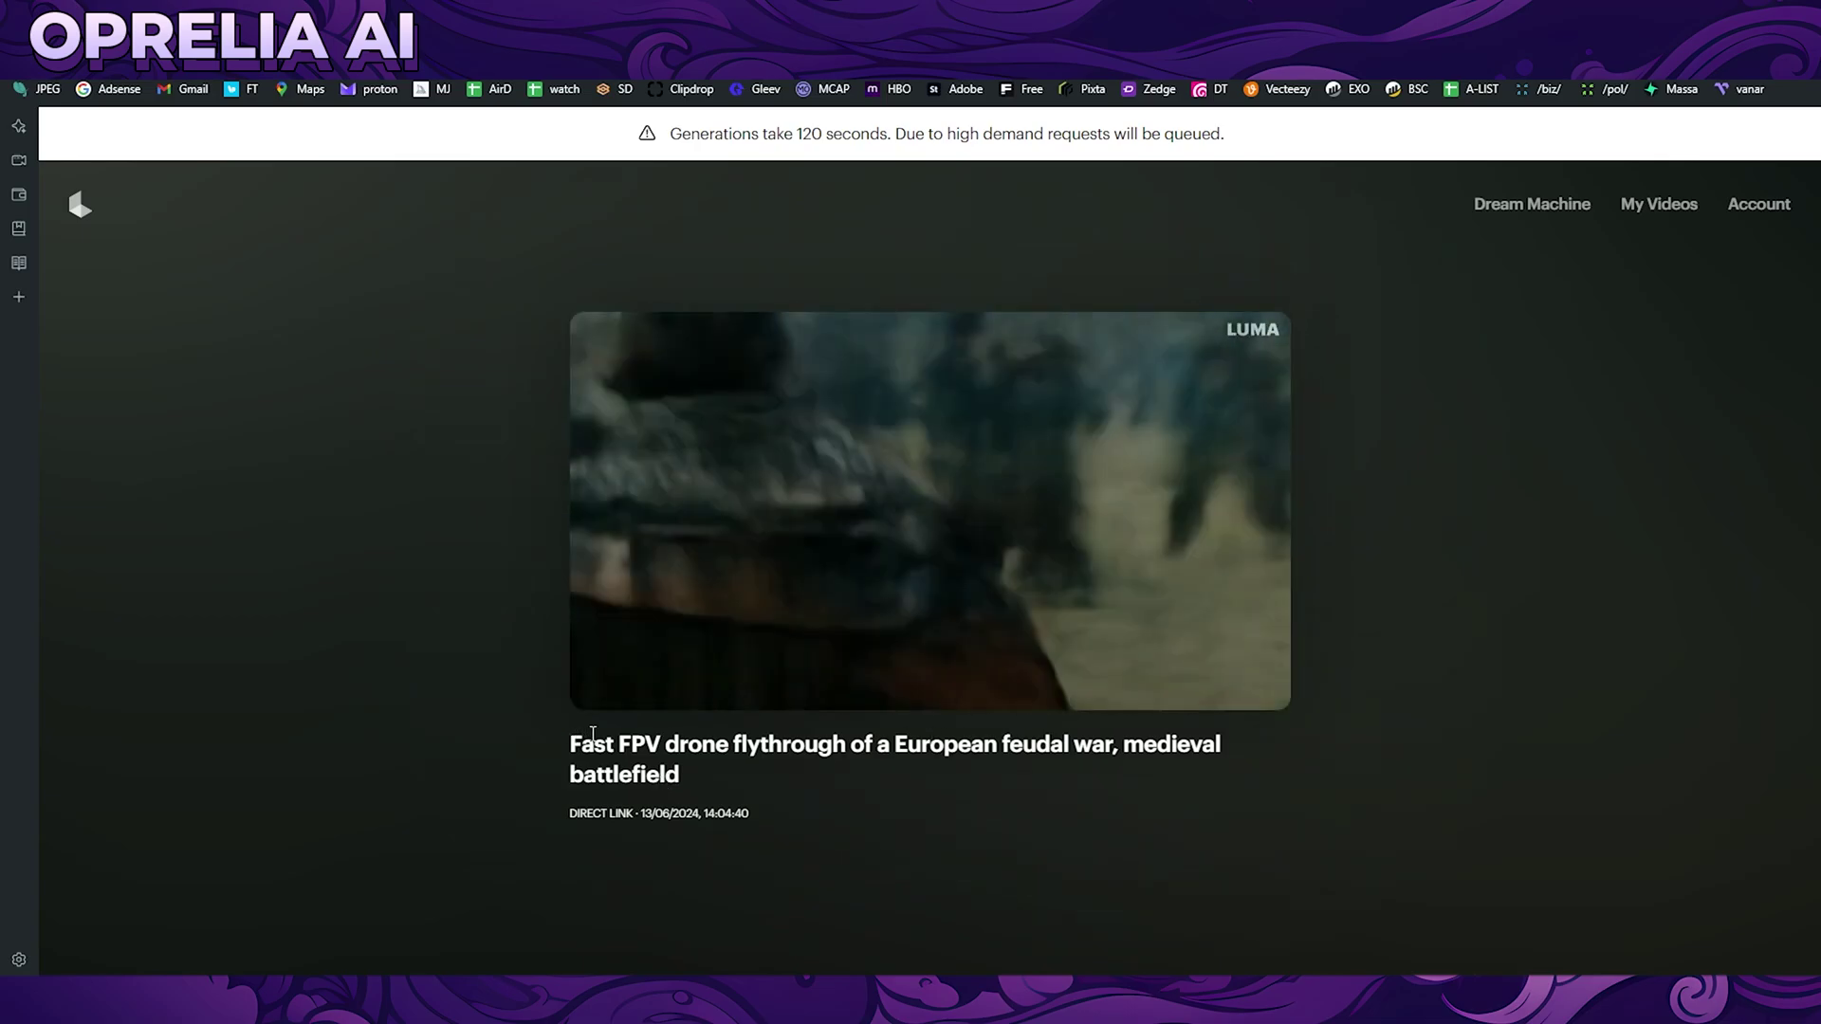
left_click_drag(580, 744, 649, 747)
left_click(649, 746)
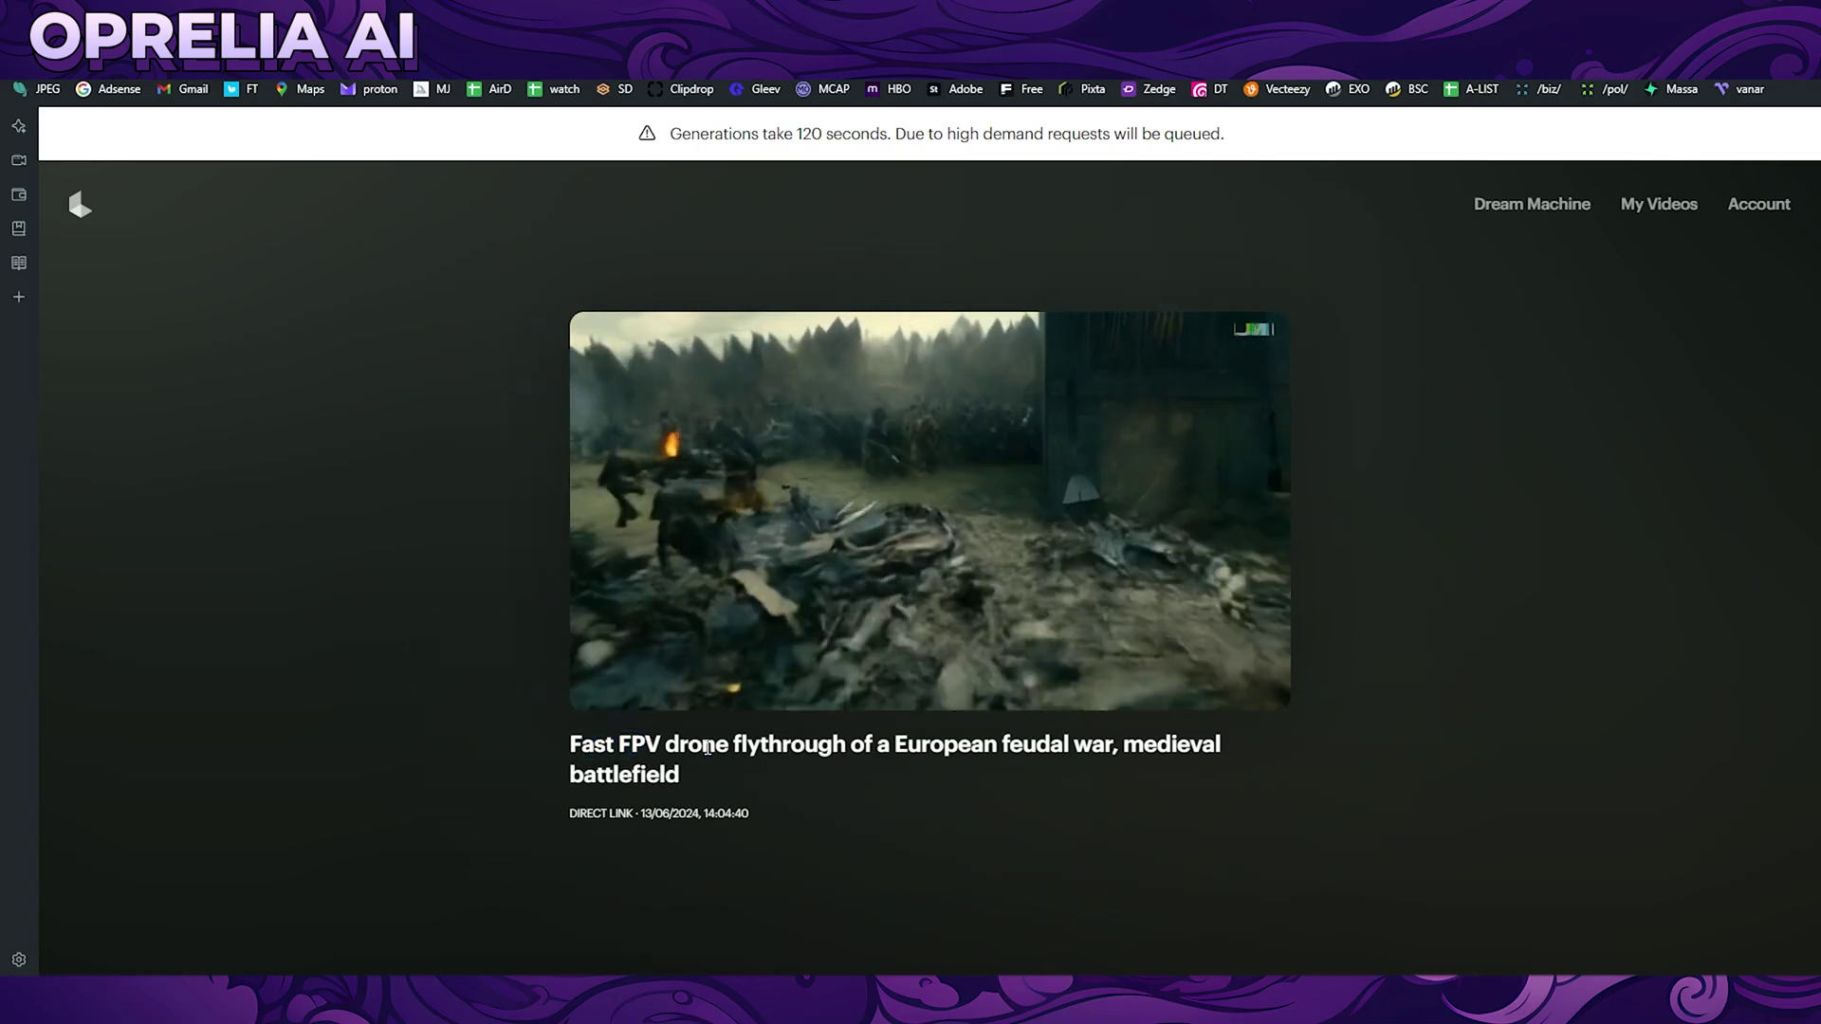
- Go back to the creations page and scroll down to the Unreal Engine Alien creation
left_click(80, 205)
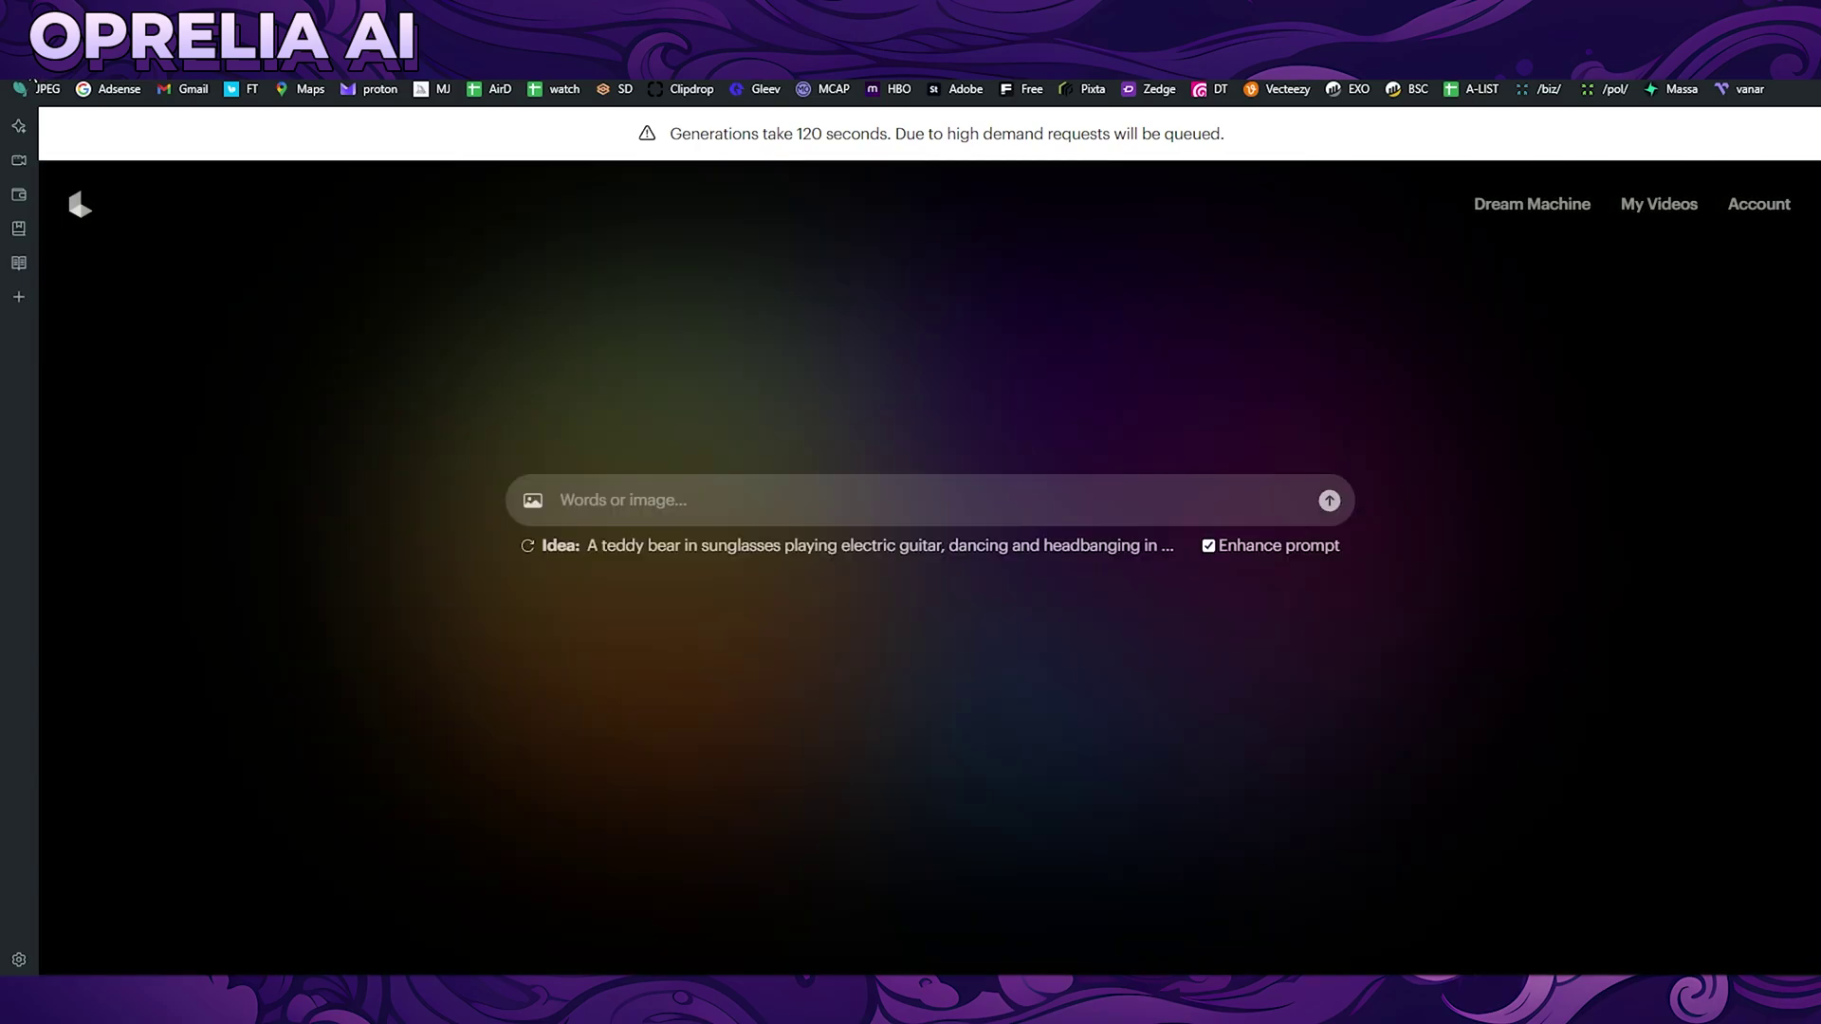
scroll(1502, 699, "down", 9)
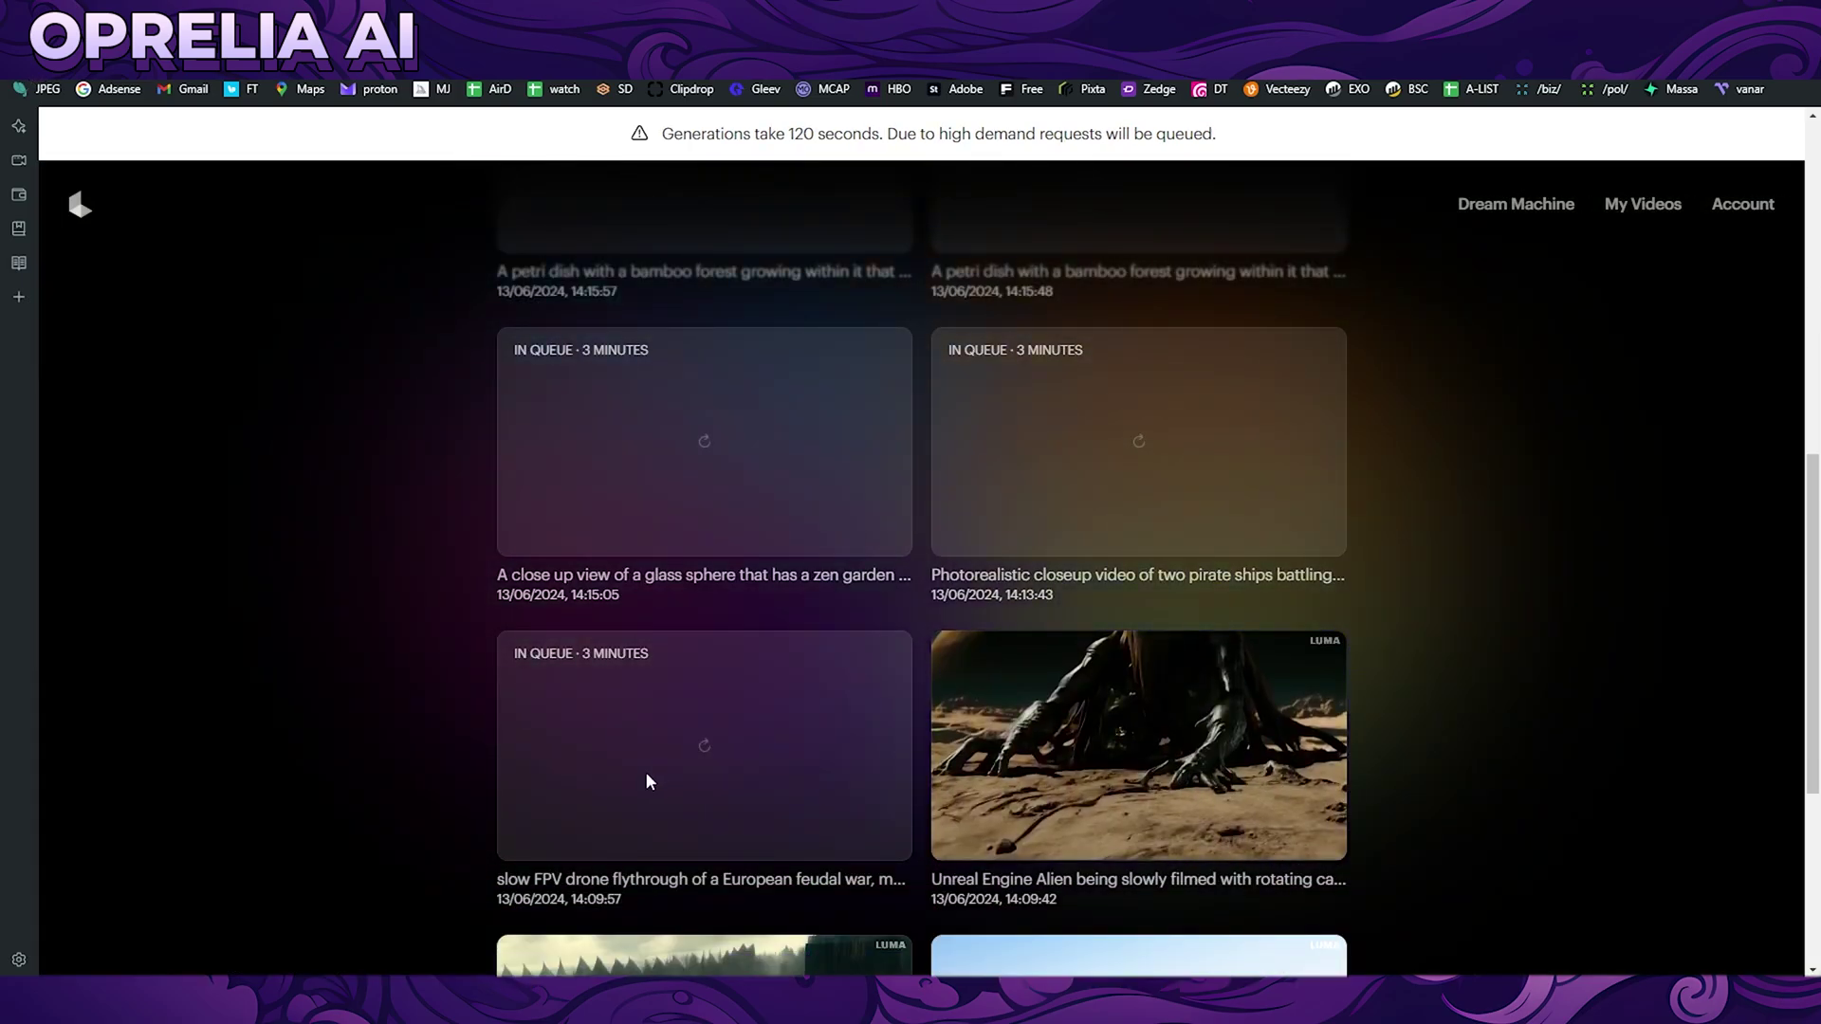
scroll(661, 739, "down", 3)
- Play the Unreal Engine Alien video from the Your Creations grid
left_click(1060, 488)
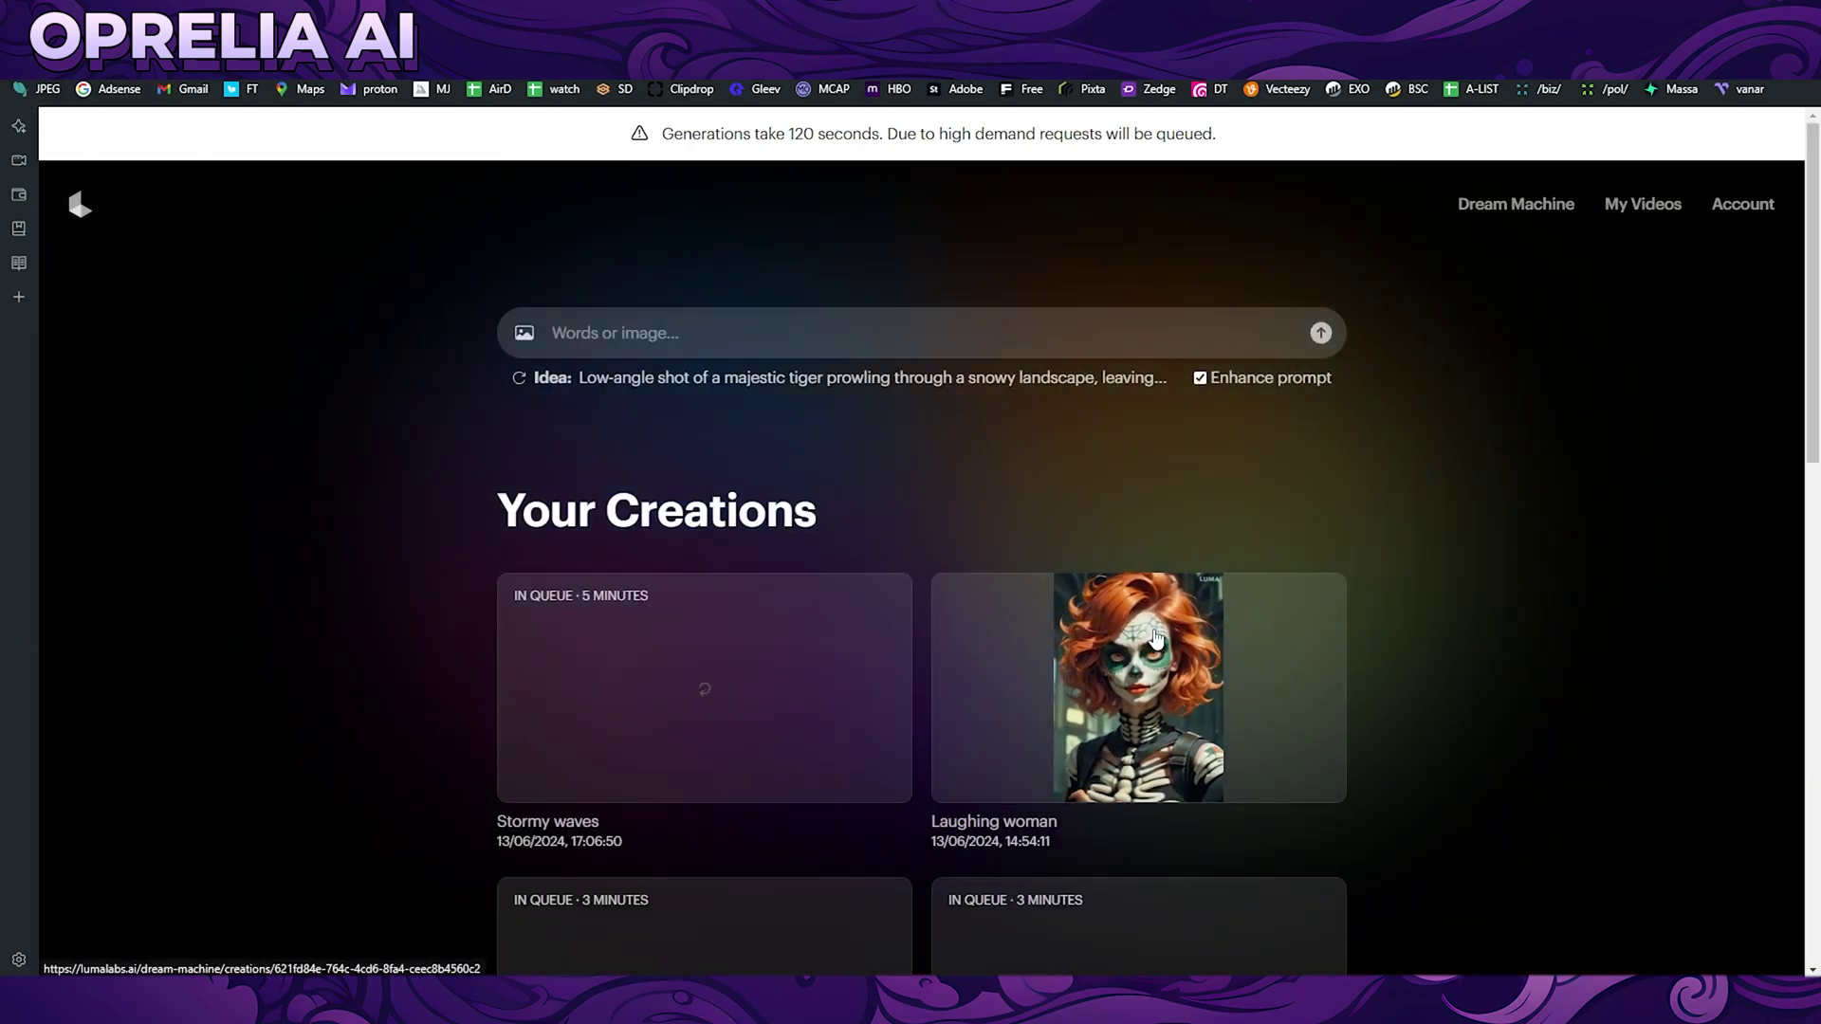
- Scroll back to the top of the gallery and open the Laughing woman creation
scroll(1395, 669, "down", 12)
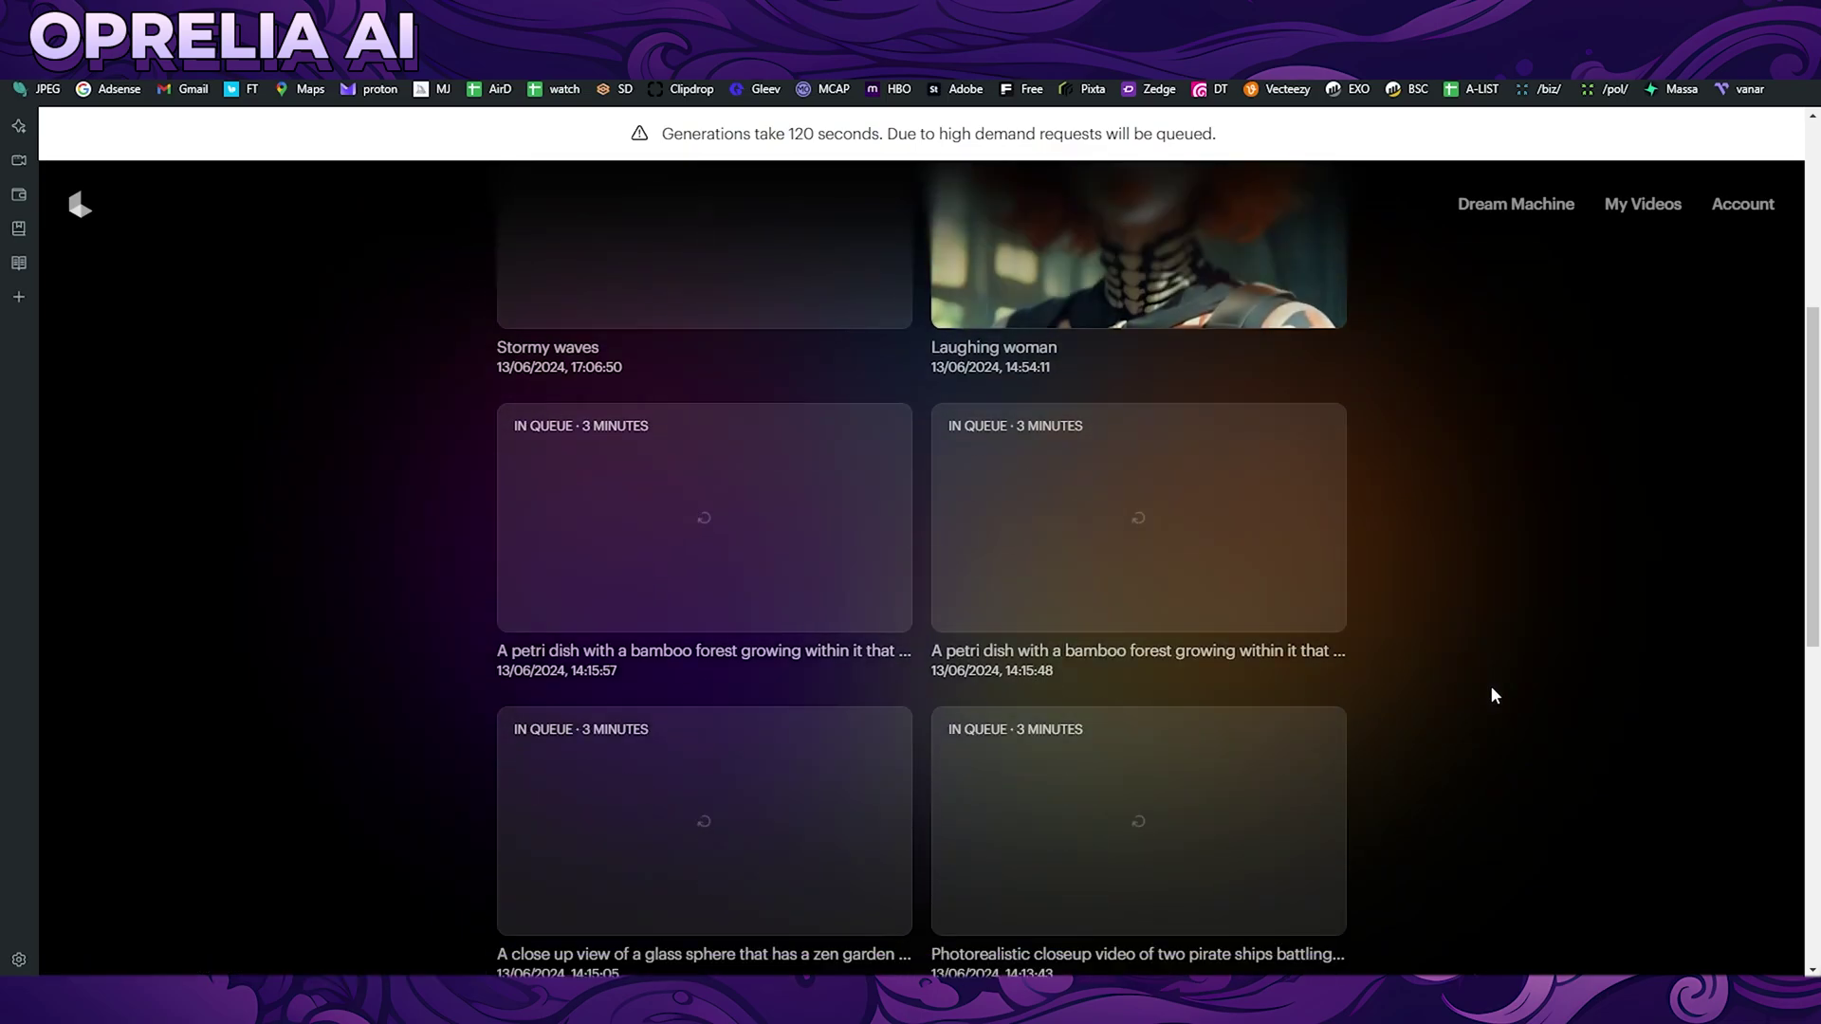
scroll(1209, 742, "up", 12)
left_click(1195, 657)
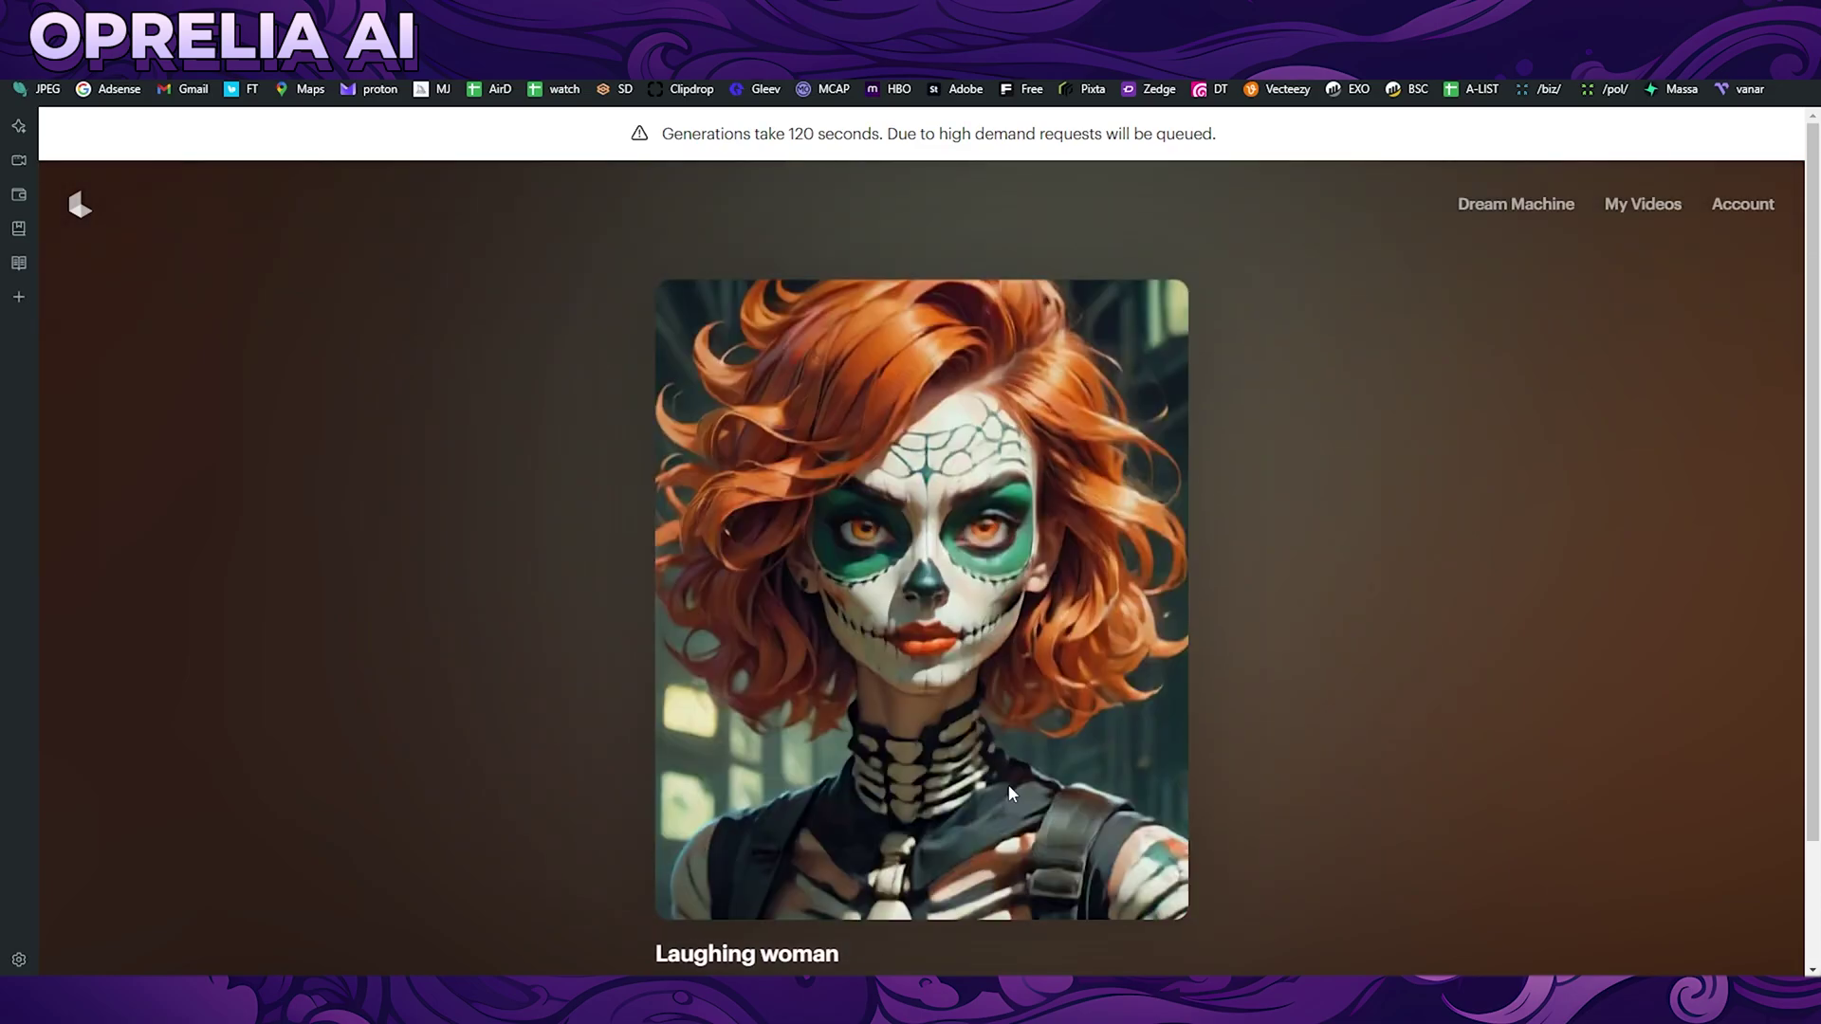
- Return to Your Creations via the landing page, uncheck Enhance prompt, and scroll down the grid
left_click(79, 204)
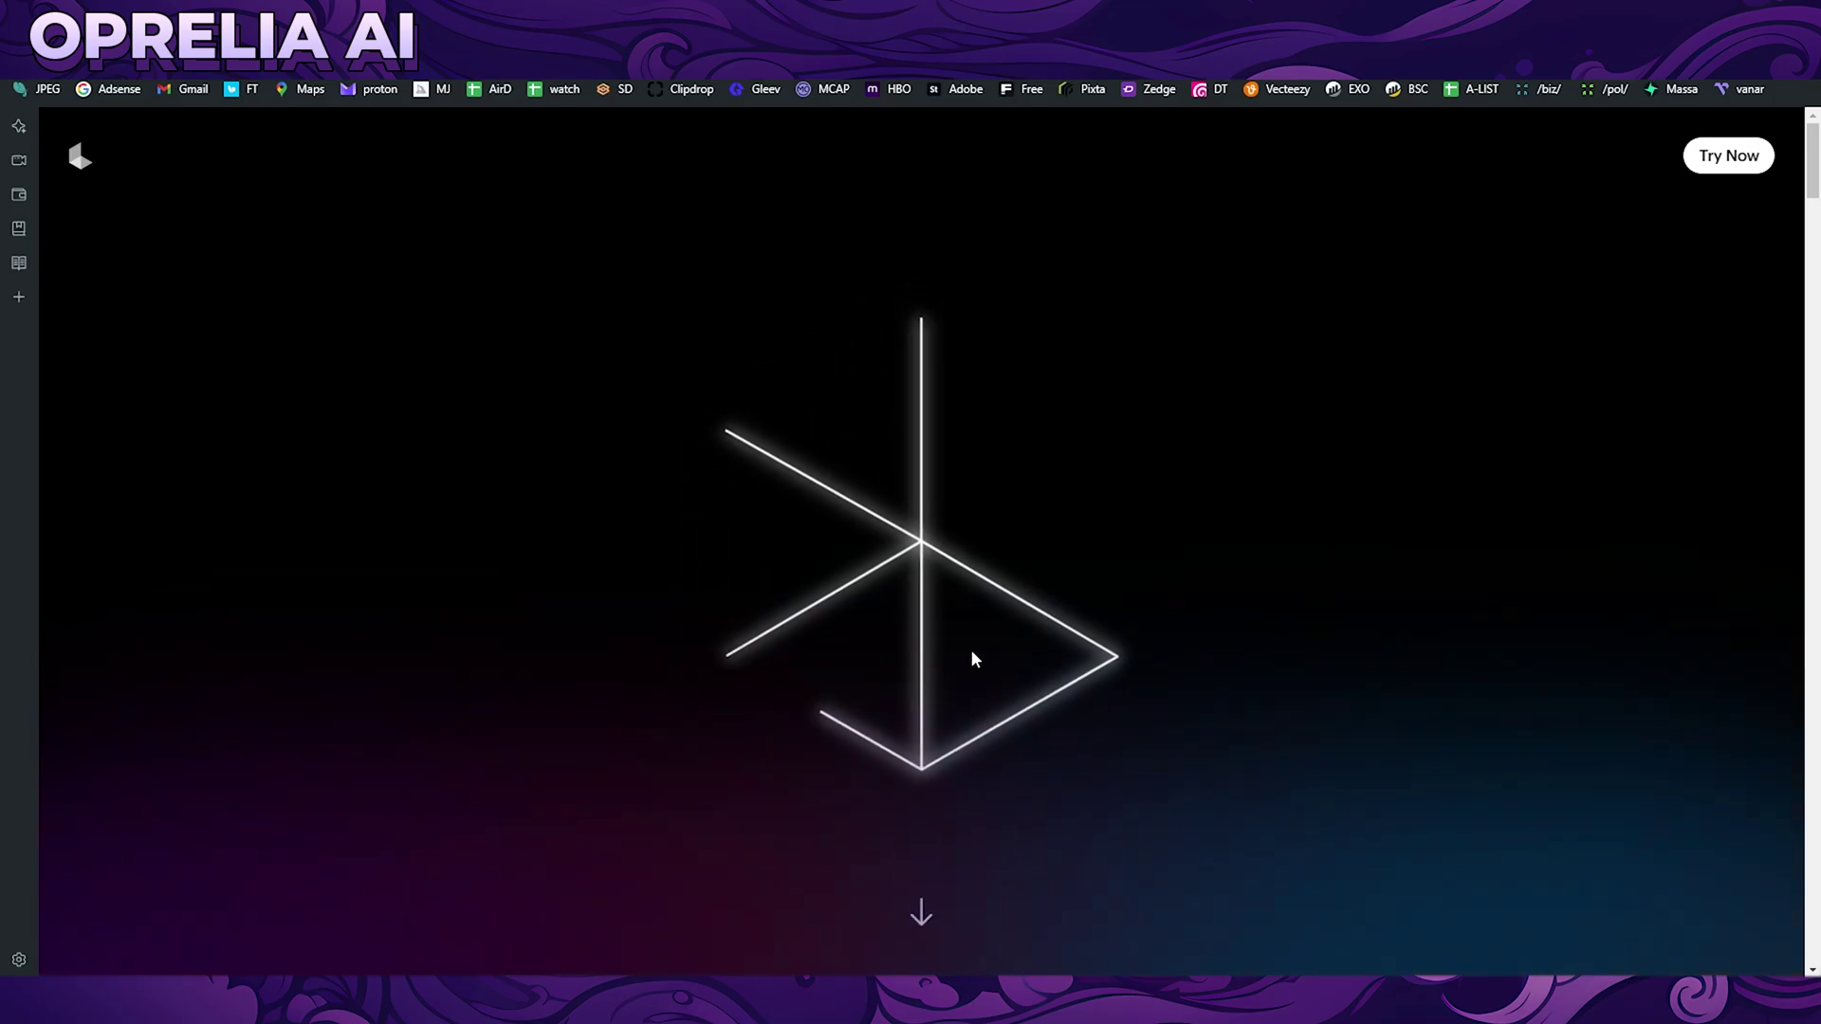
left_click(1698, 160)
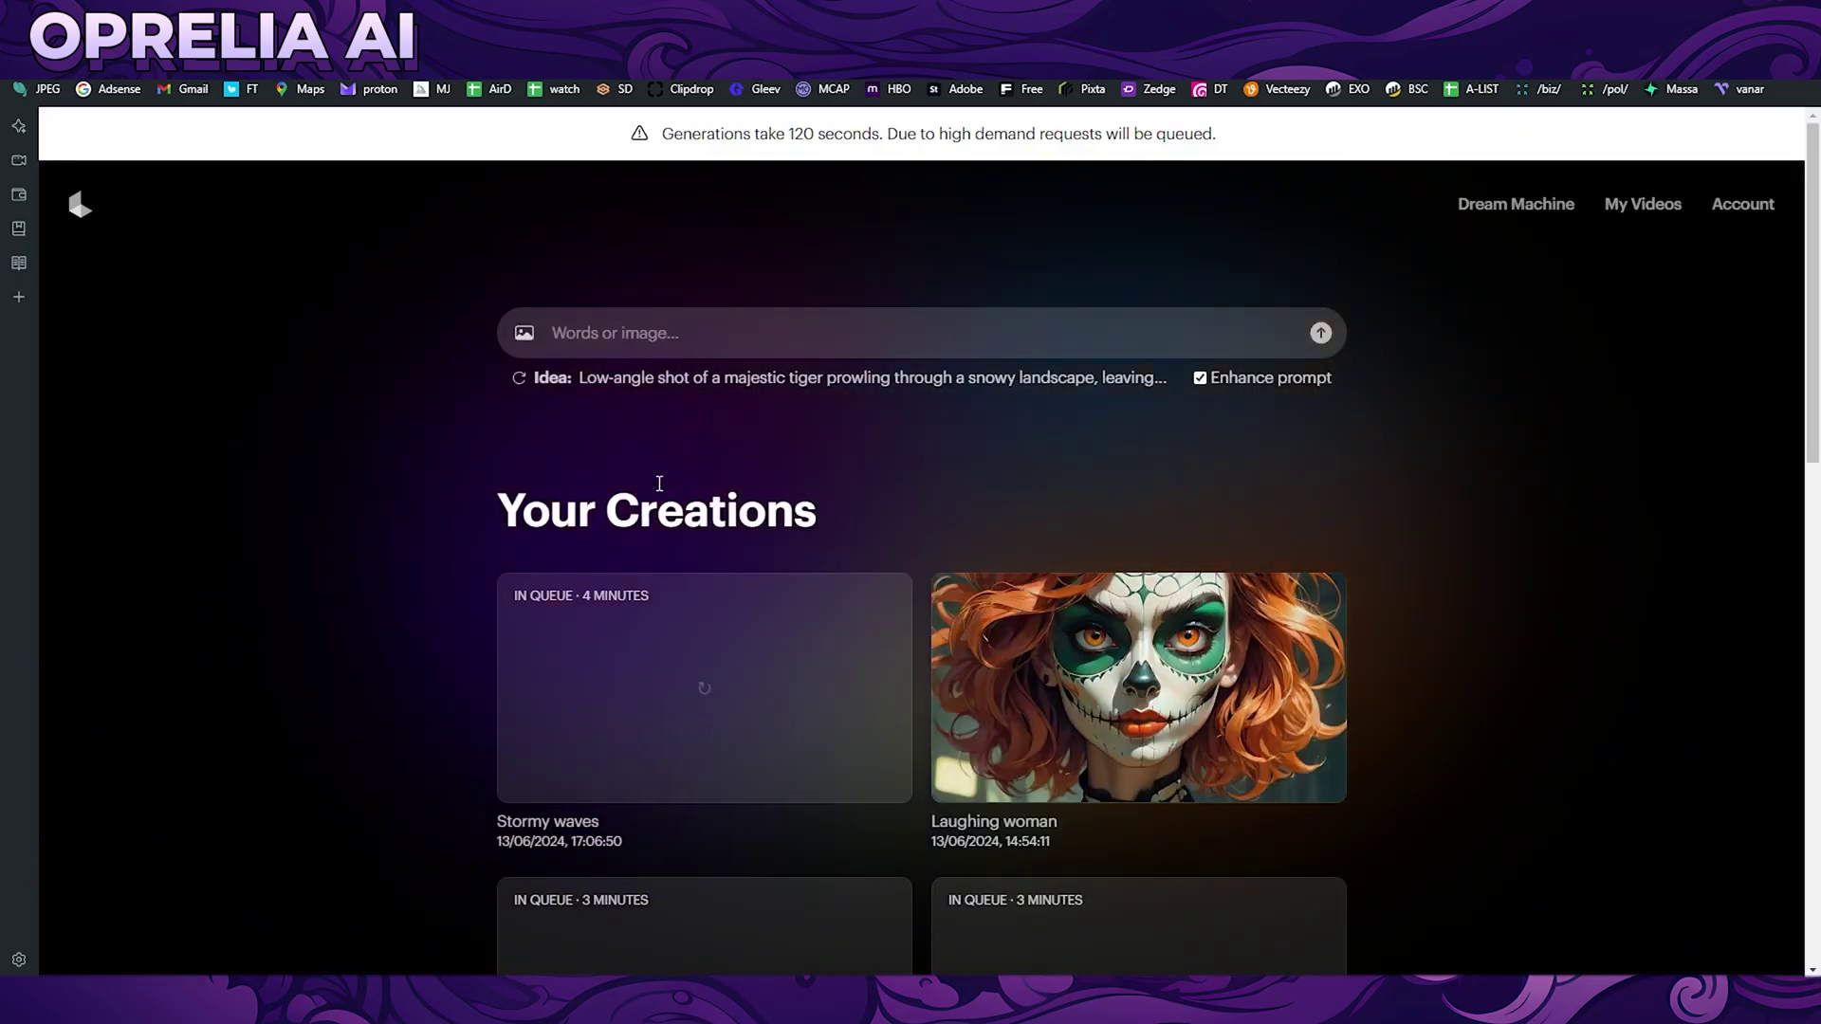
left_click(1200, 379)
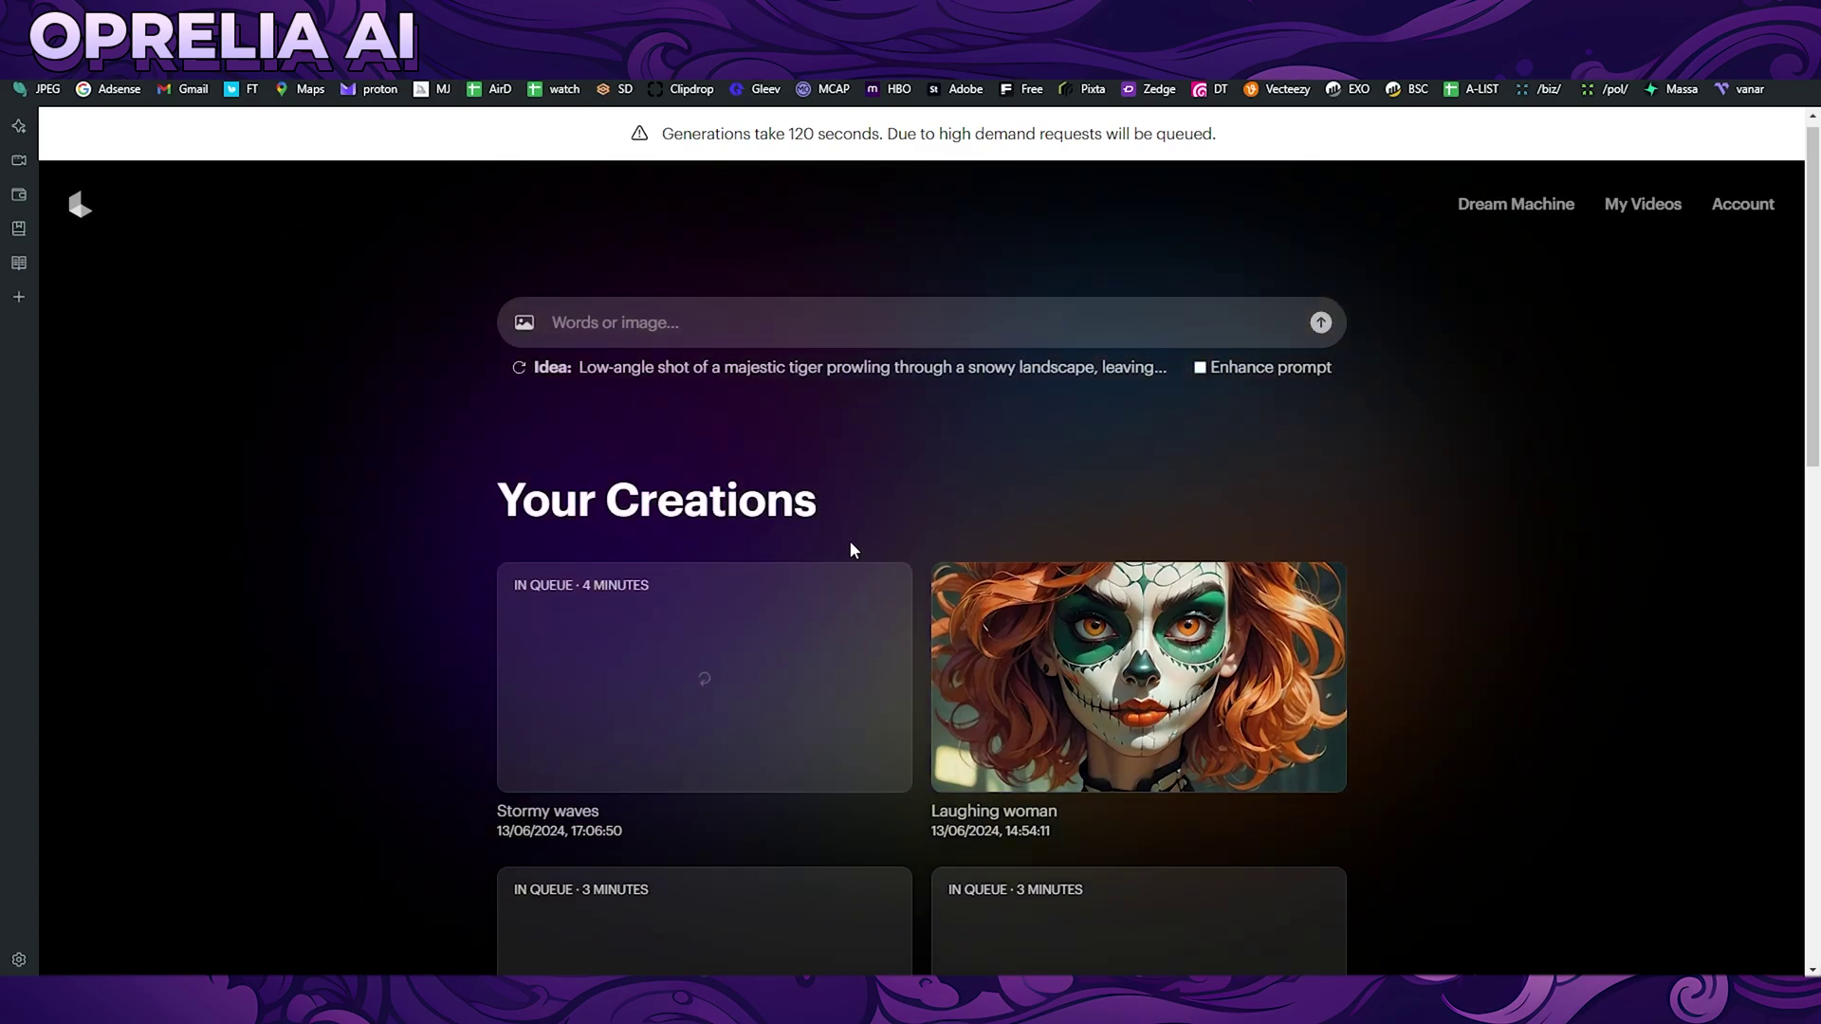
scroll(850, 539, "down", 15)
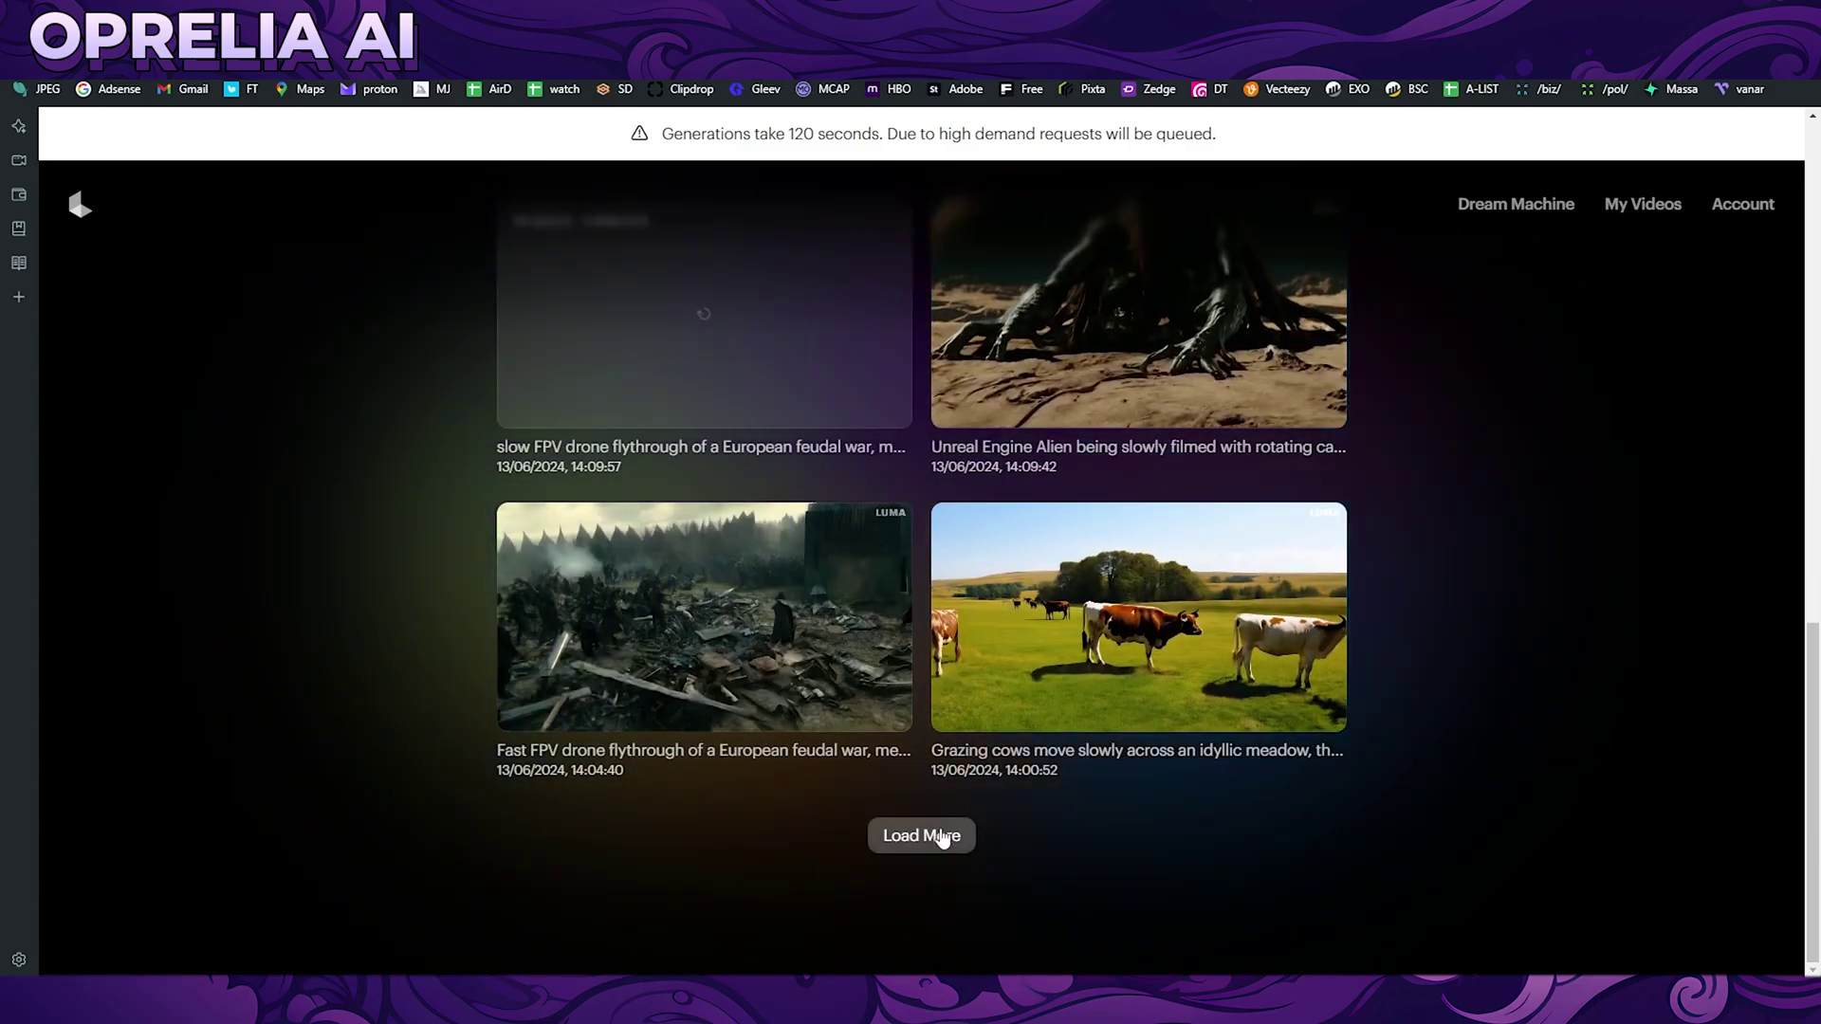
- Load more creations and open the Bhutan monks video dated 13/06/2024
left_click(935, 837)
scroll(920, 615, "down", 3)
left_click(829, 621)
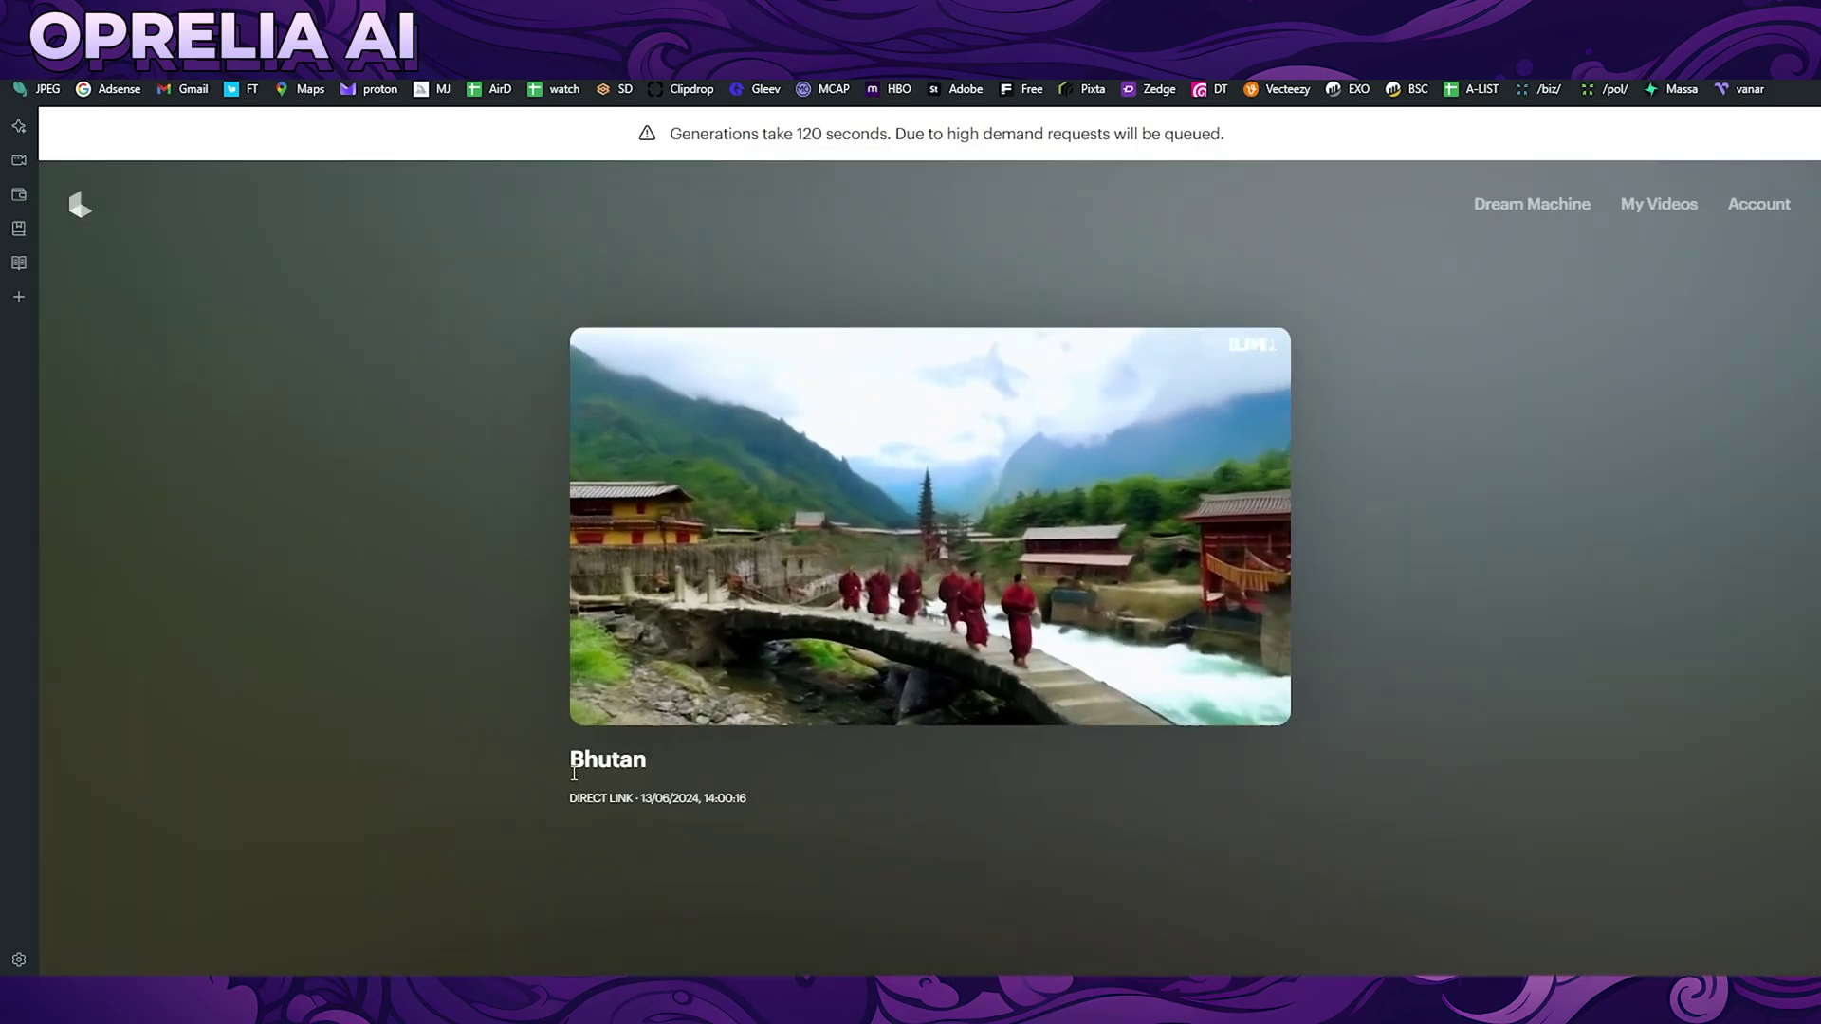
double_click(684, 749)
left_click(693, 772)
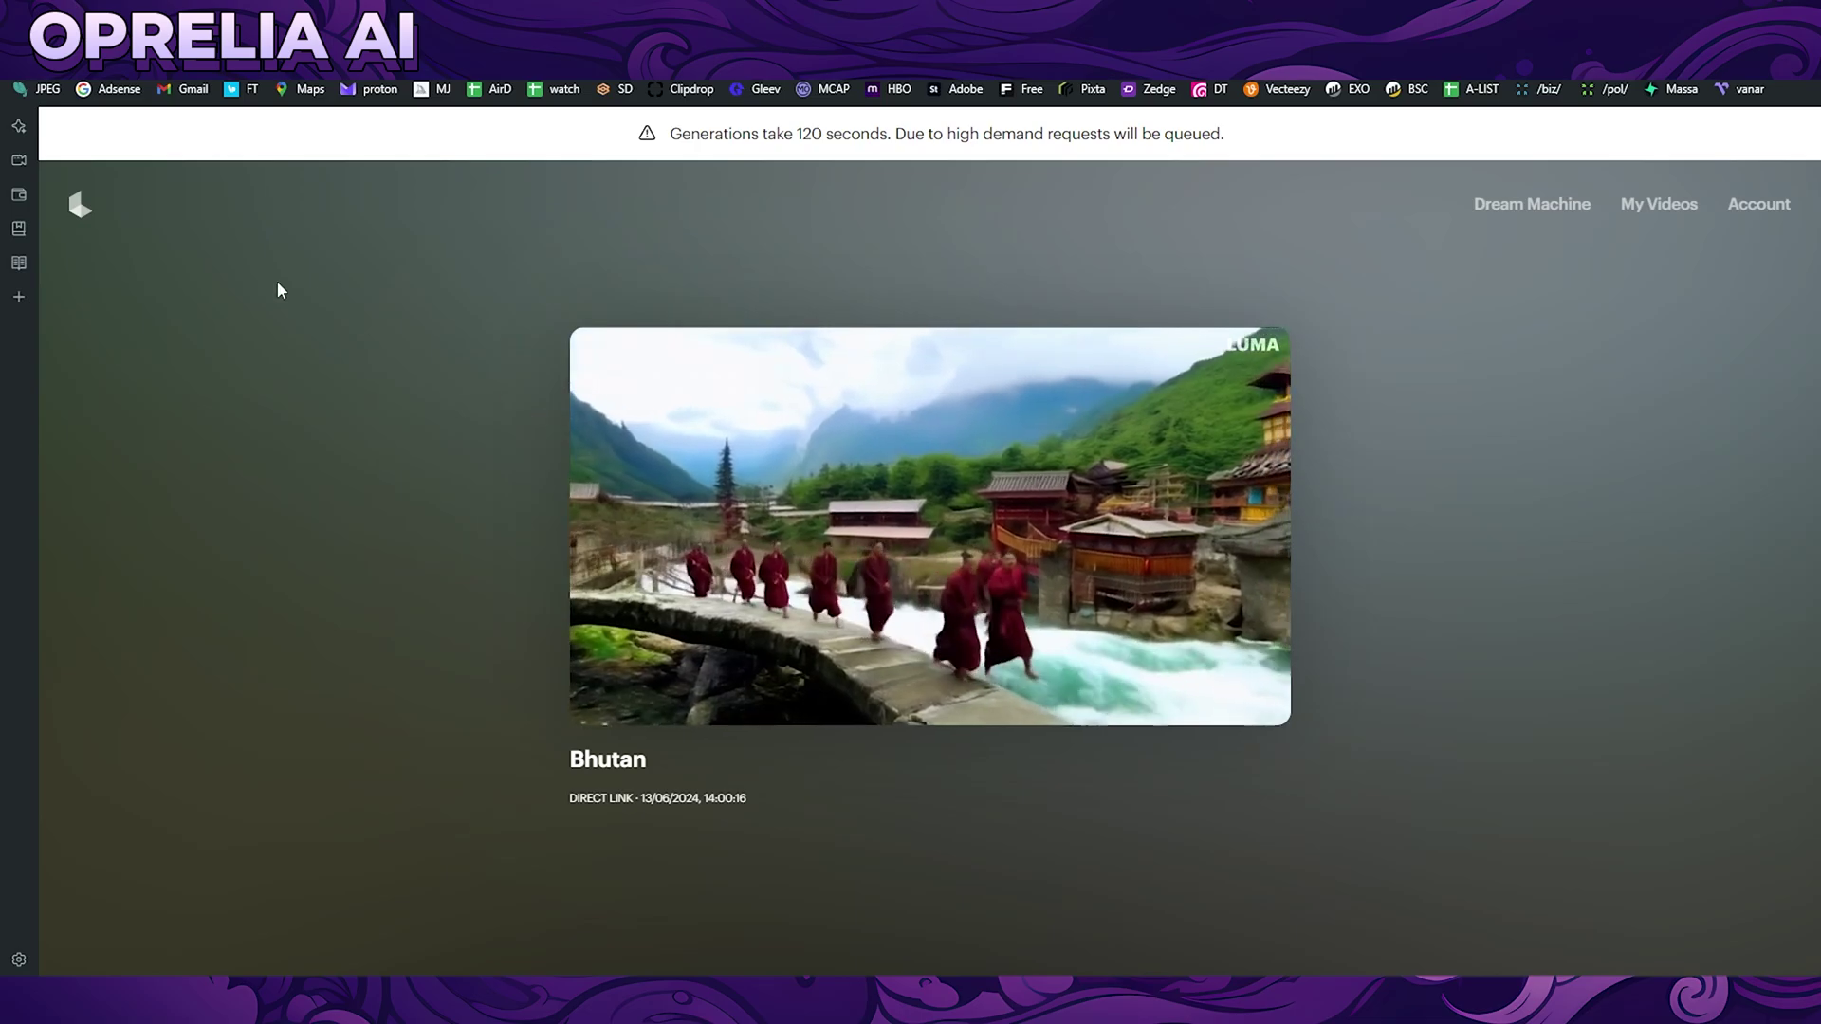
- Reopen the Laughing woman video, then view the Account page showing 15/30 generations left
left_click(80, 204)
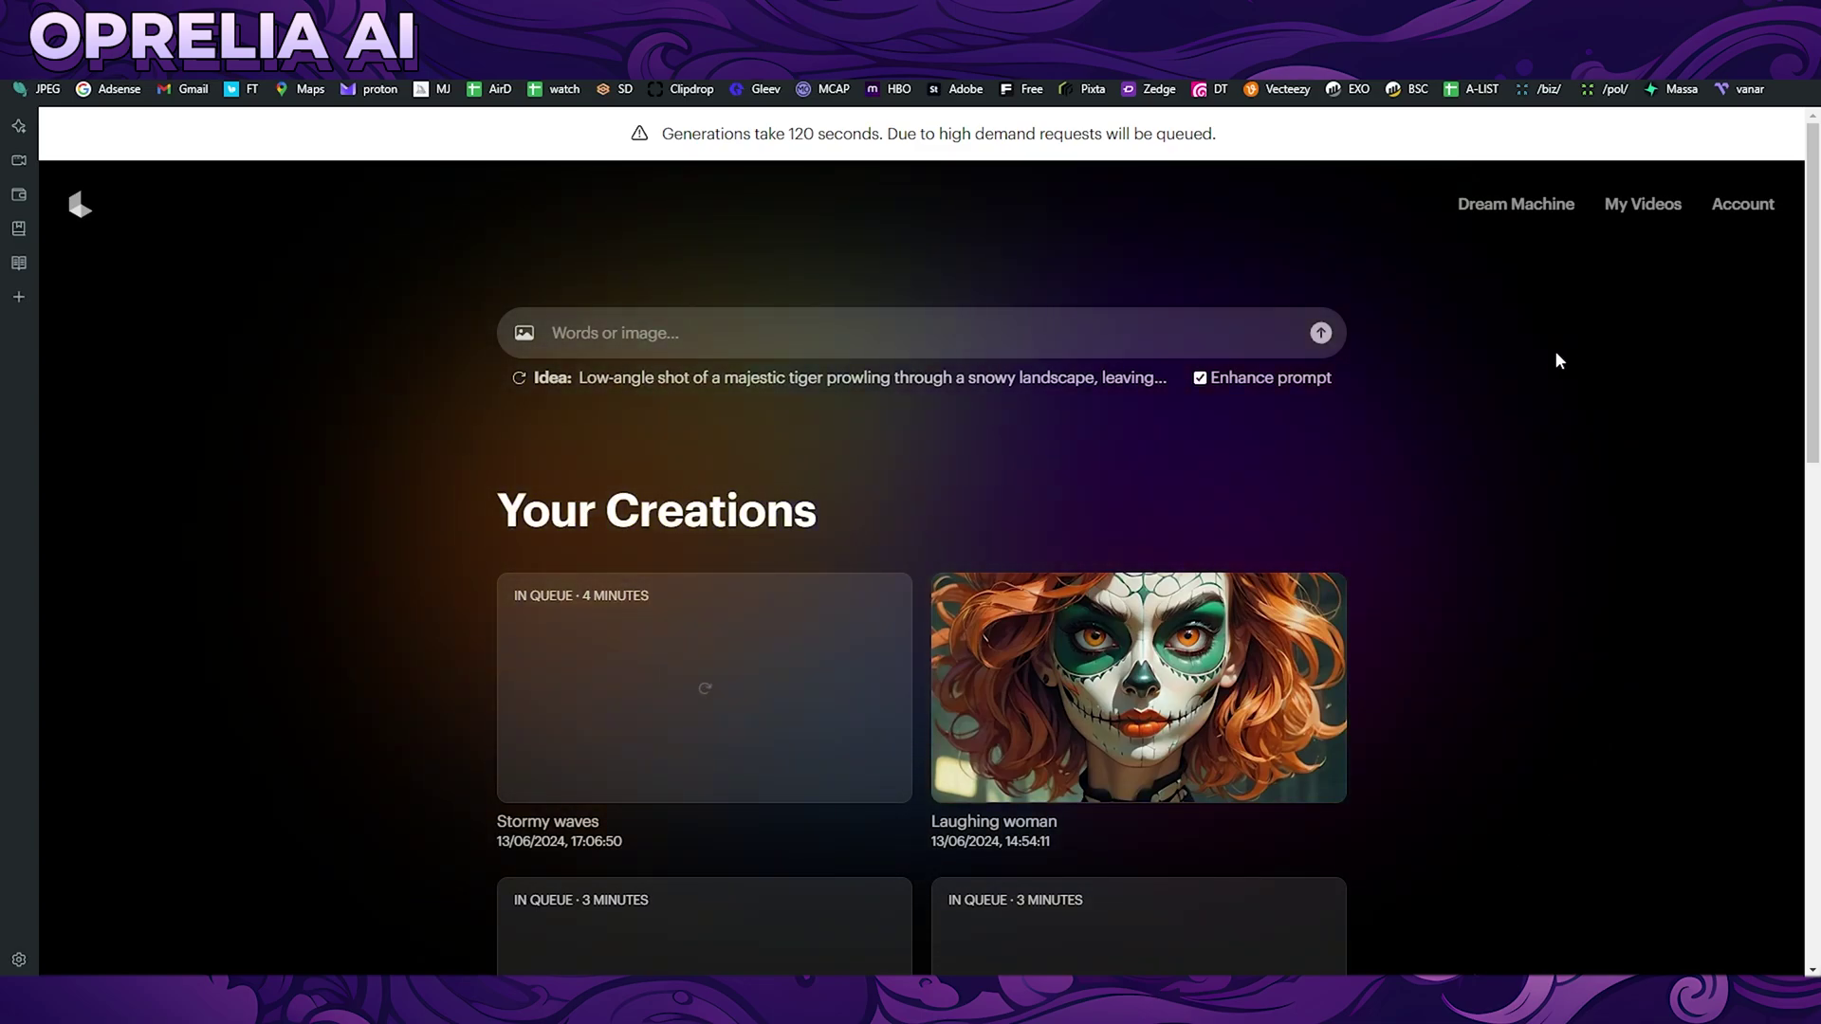
left_click(1138, 687)
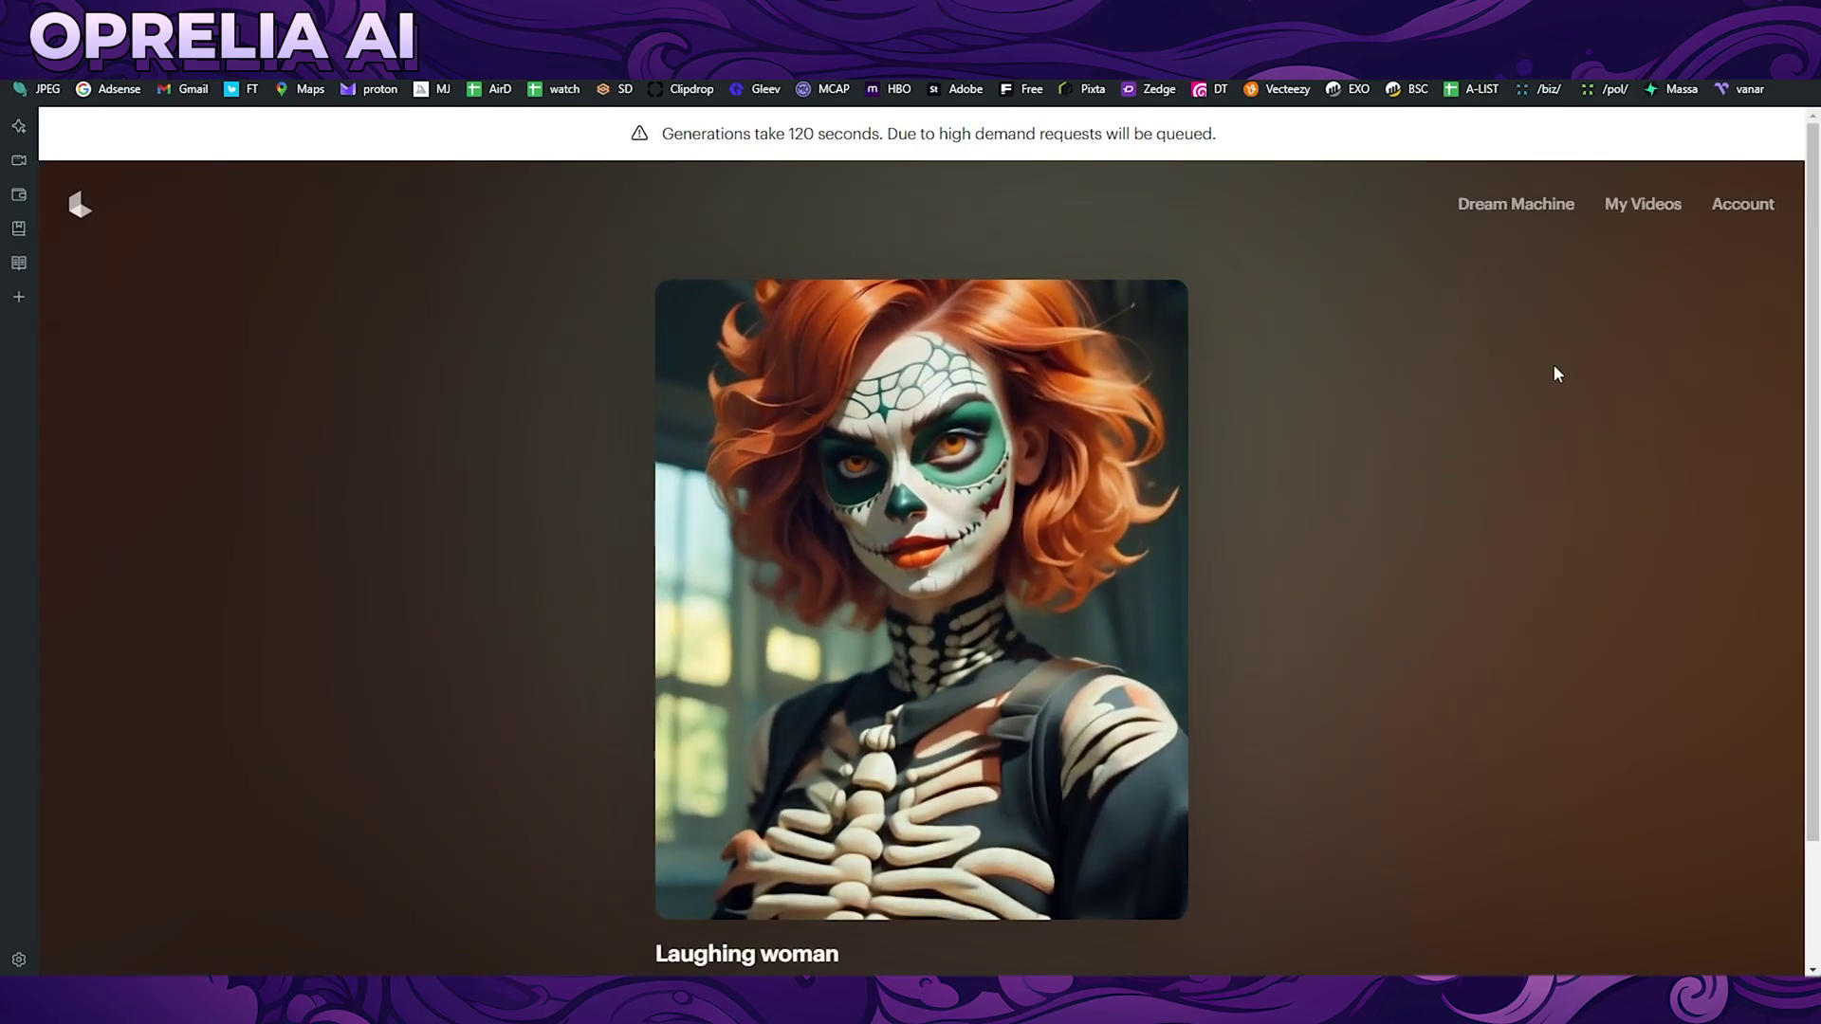
left_click(1742, 204)
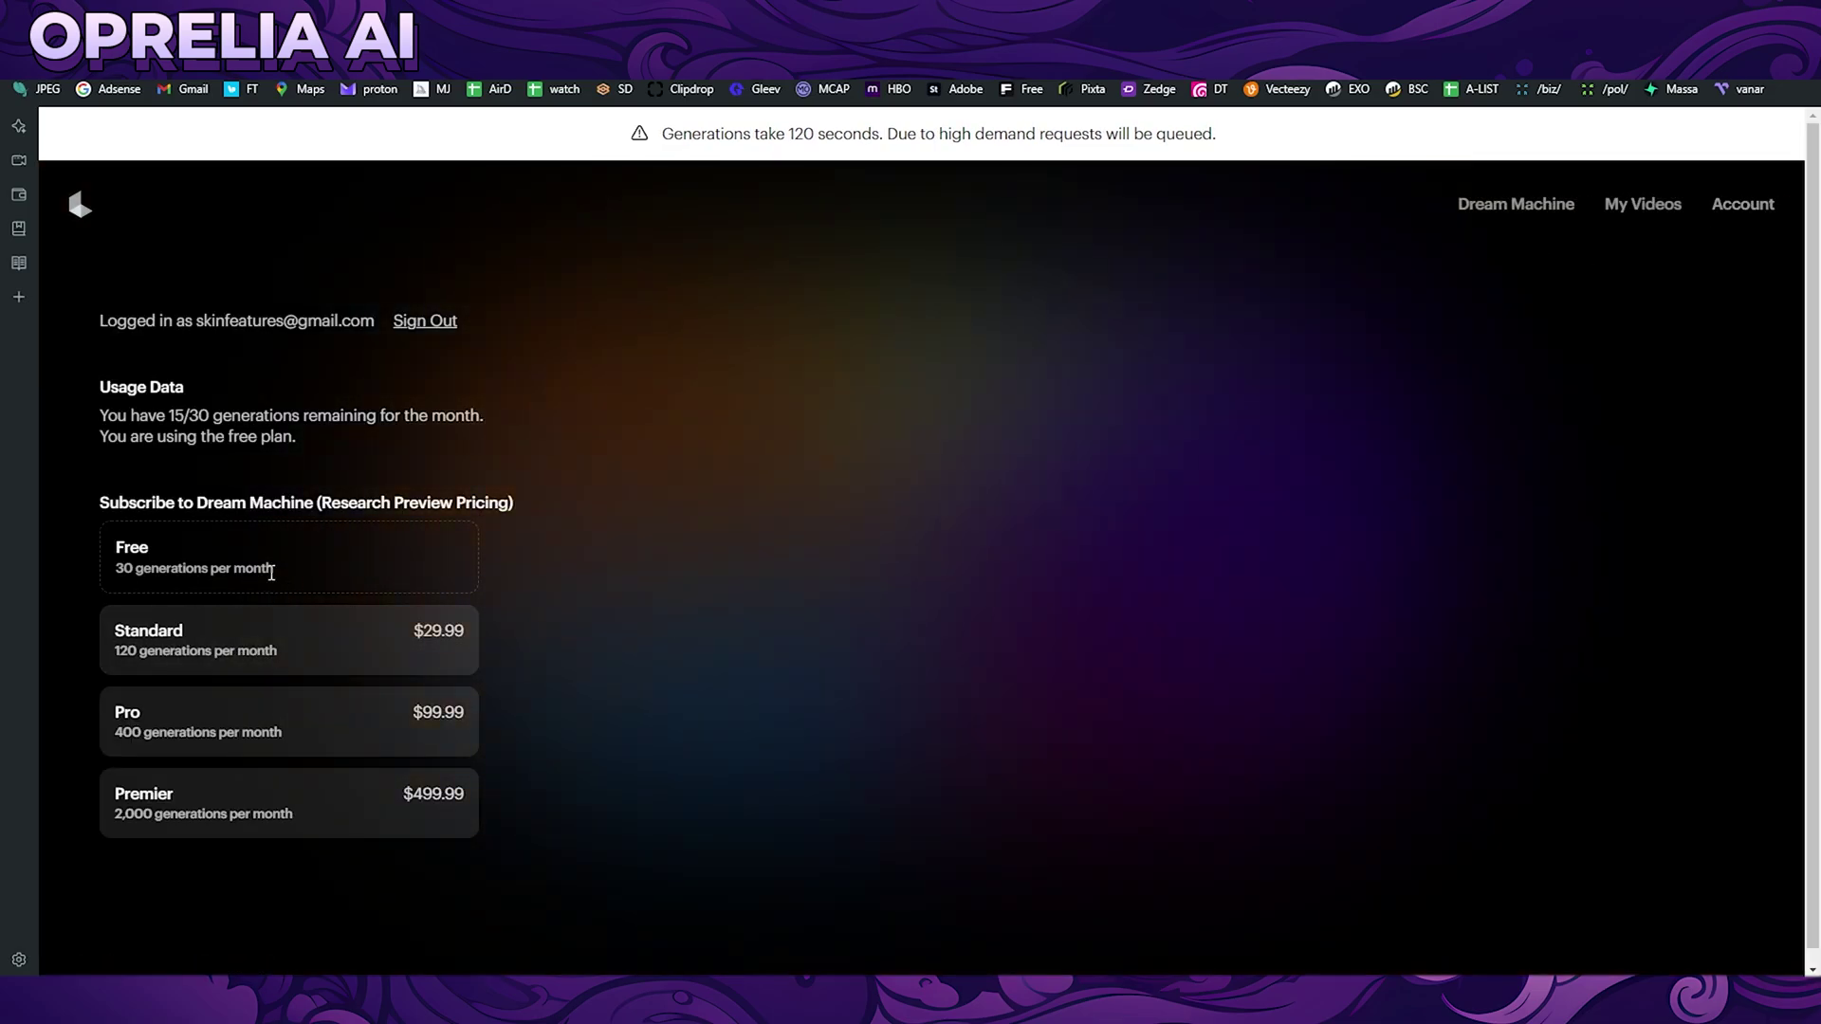
- Select the Standard plan card, then go back to the My Videos gallery
left_click(321, 651)
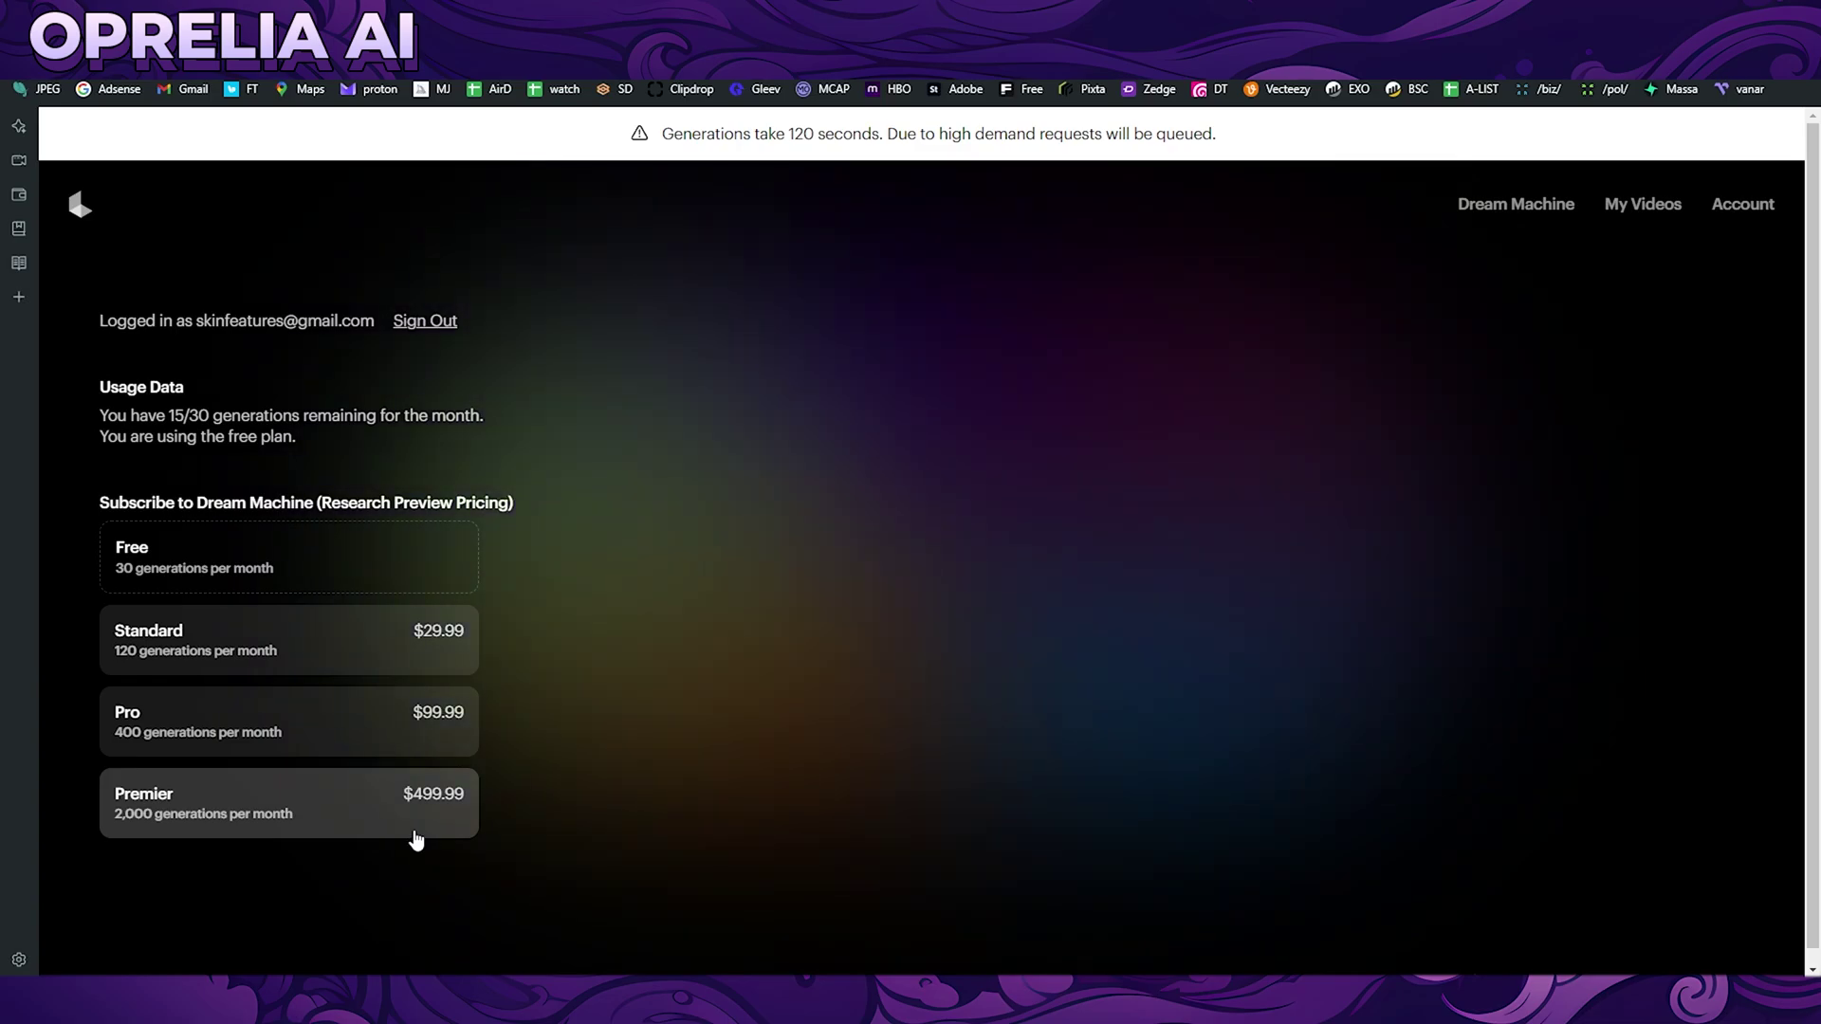
left_click(1645, 205)
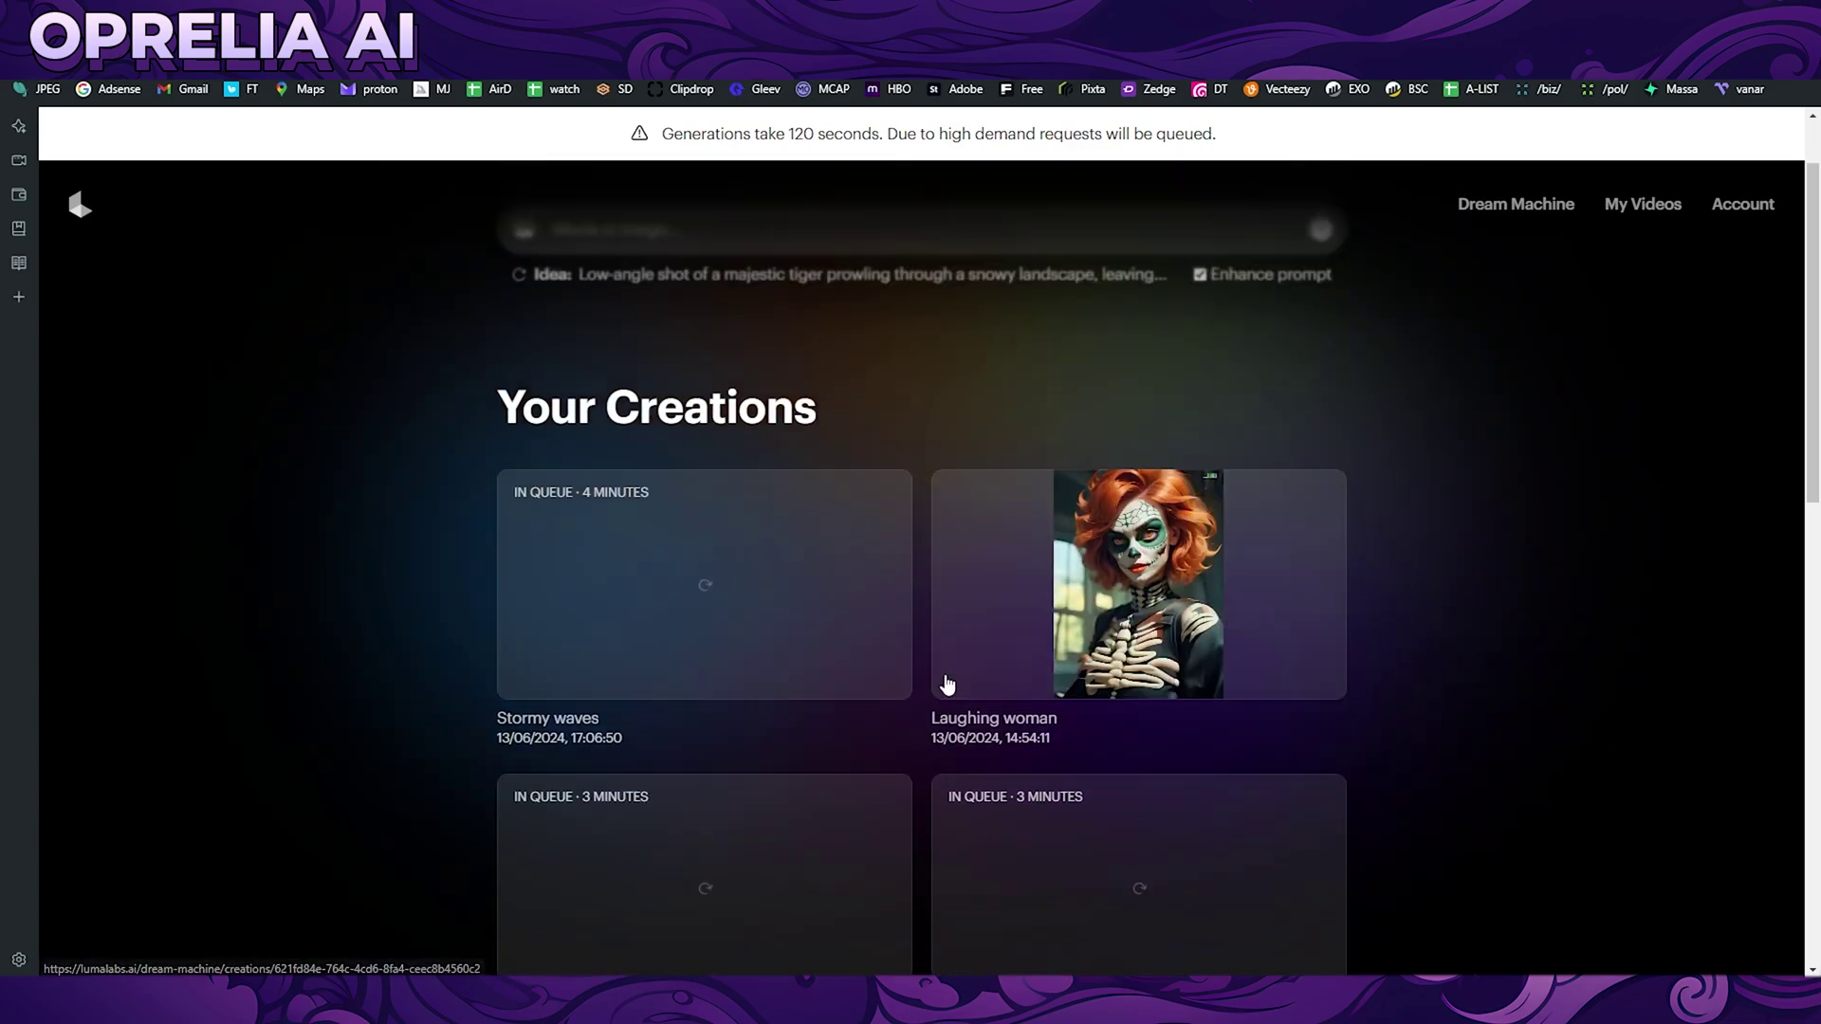
left_click(1260, 383)
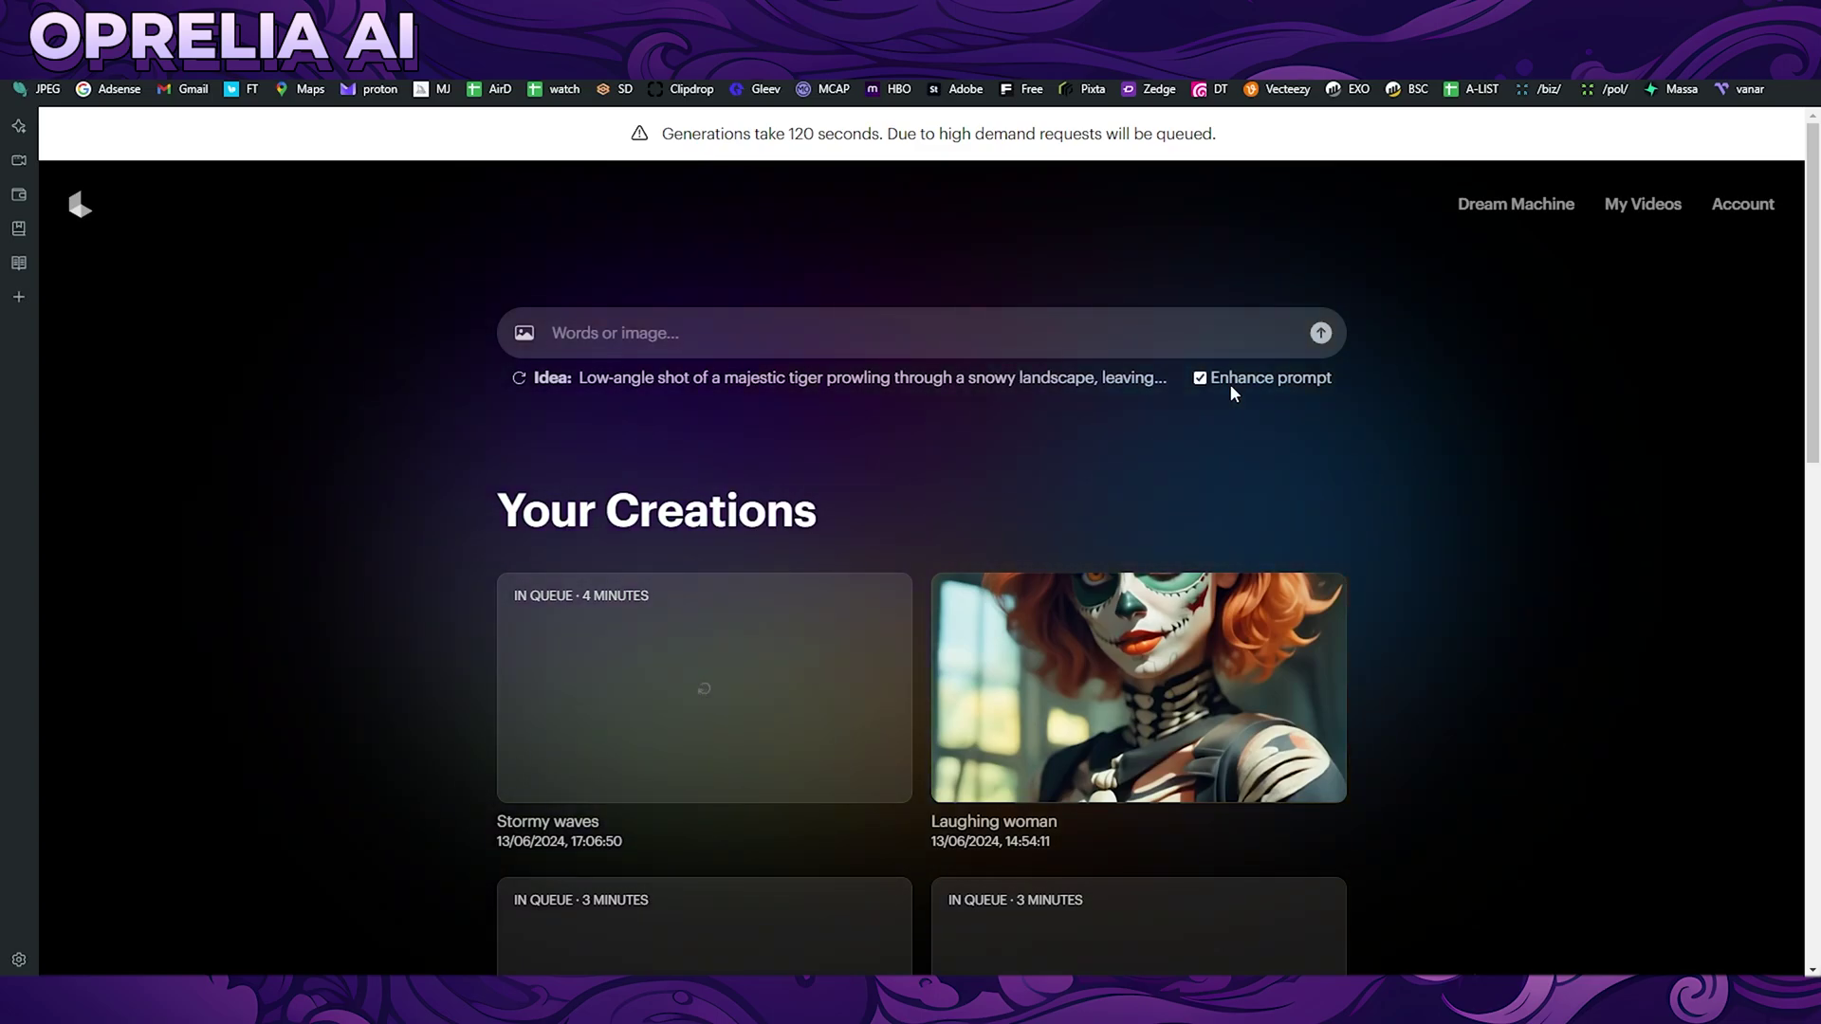
left_click(1175, 340)
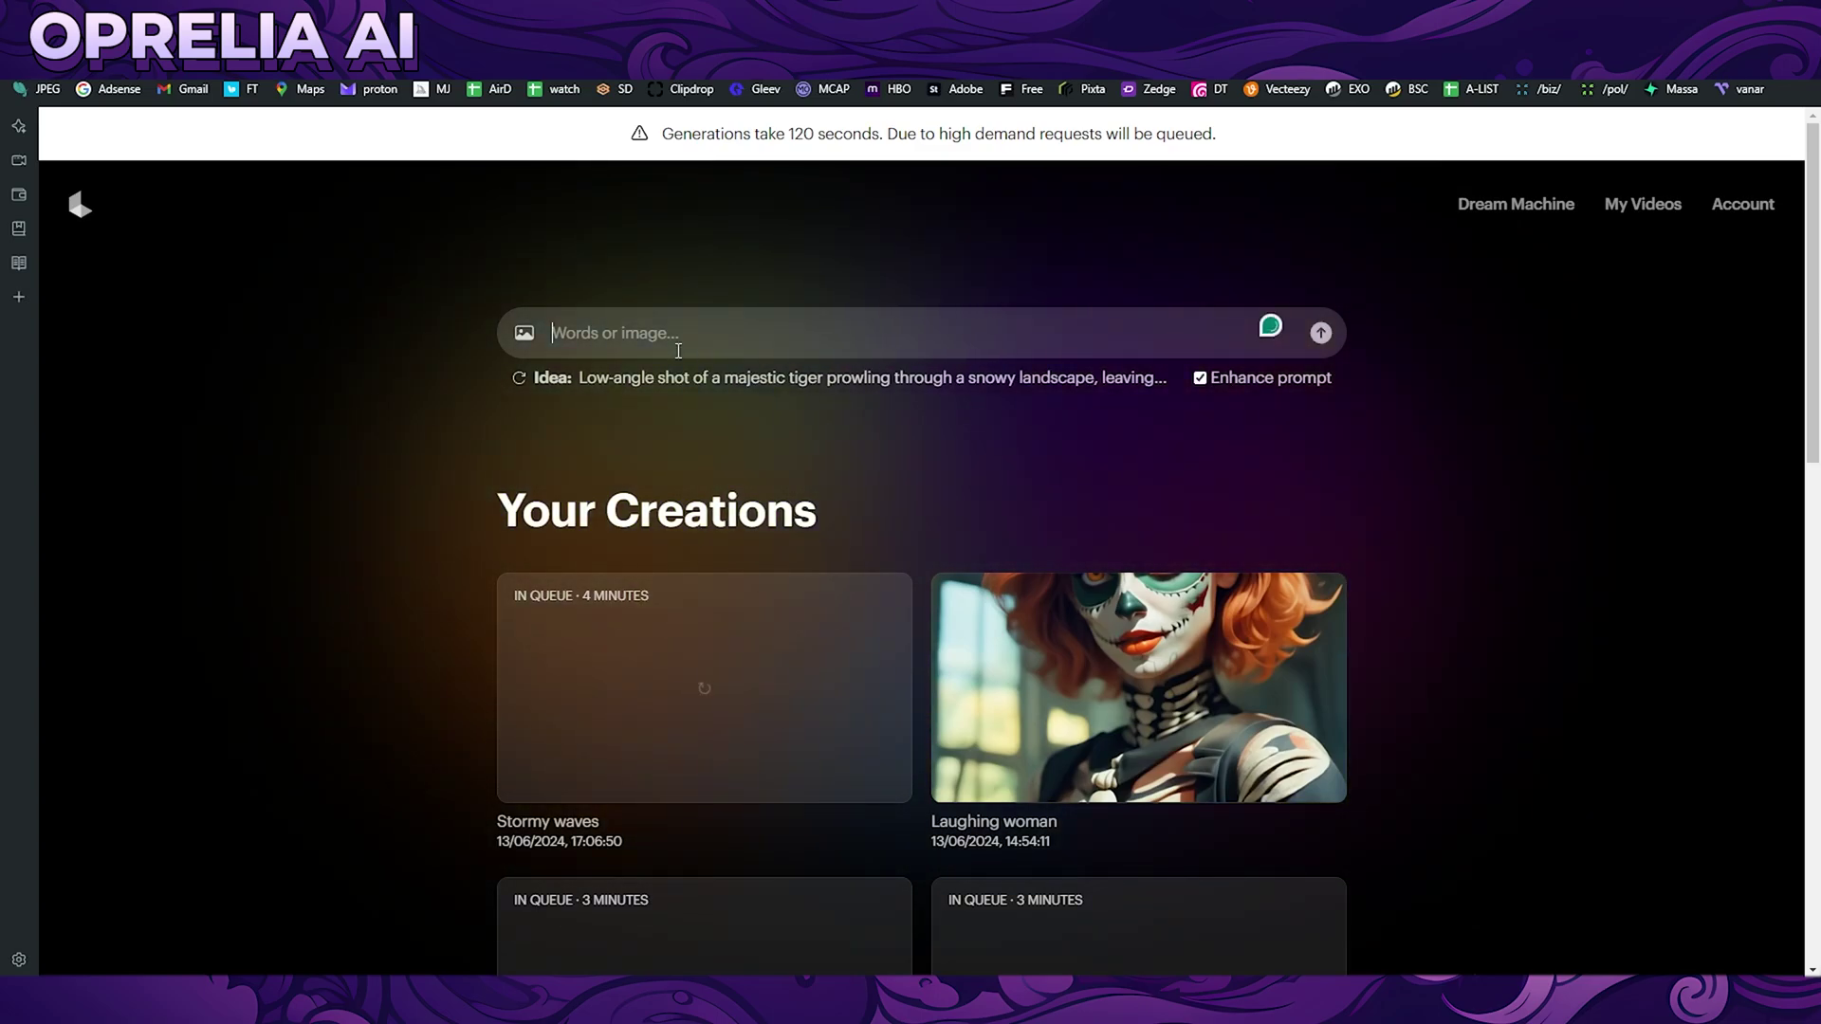